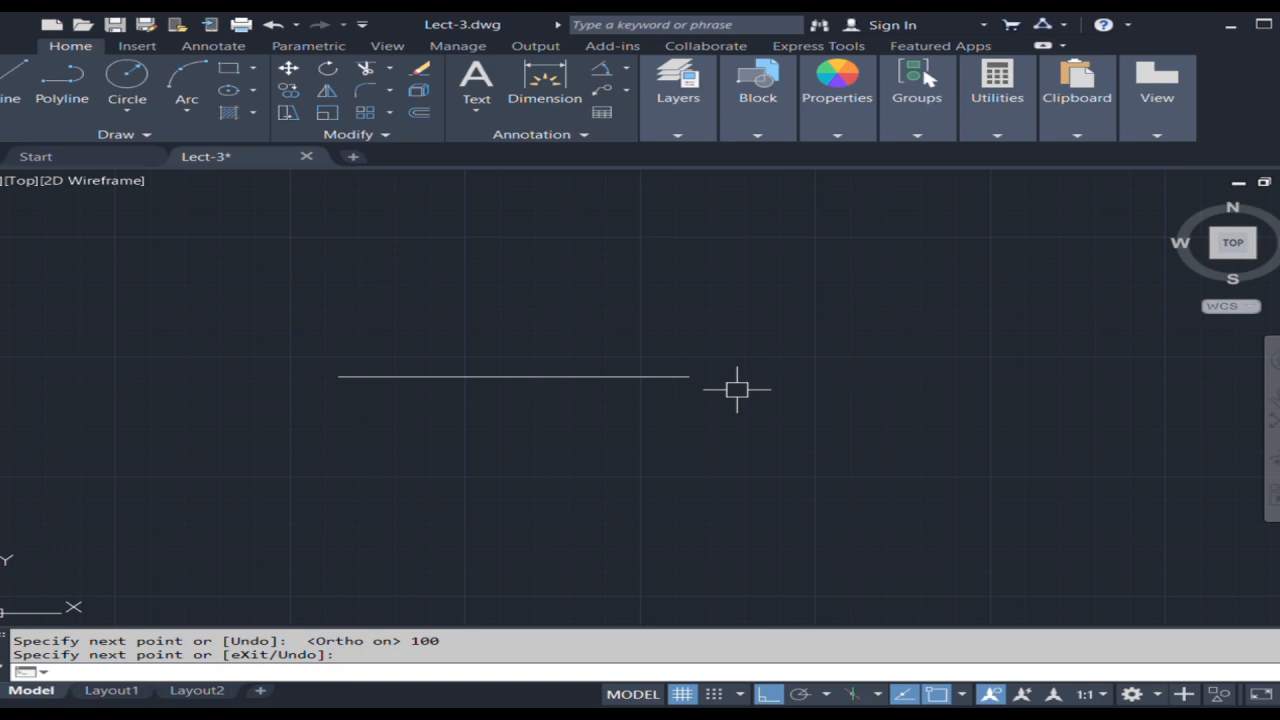
# - Draw two concentric circles with radii 16 and 13 centred on the left endpoint of the horizontal line
pyautogui.press('Return')
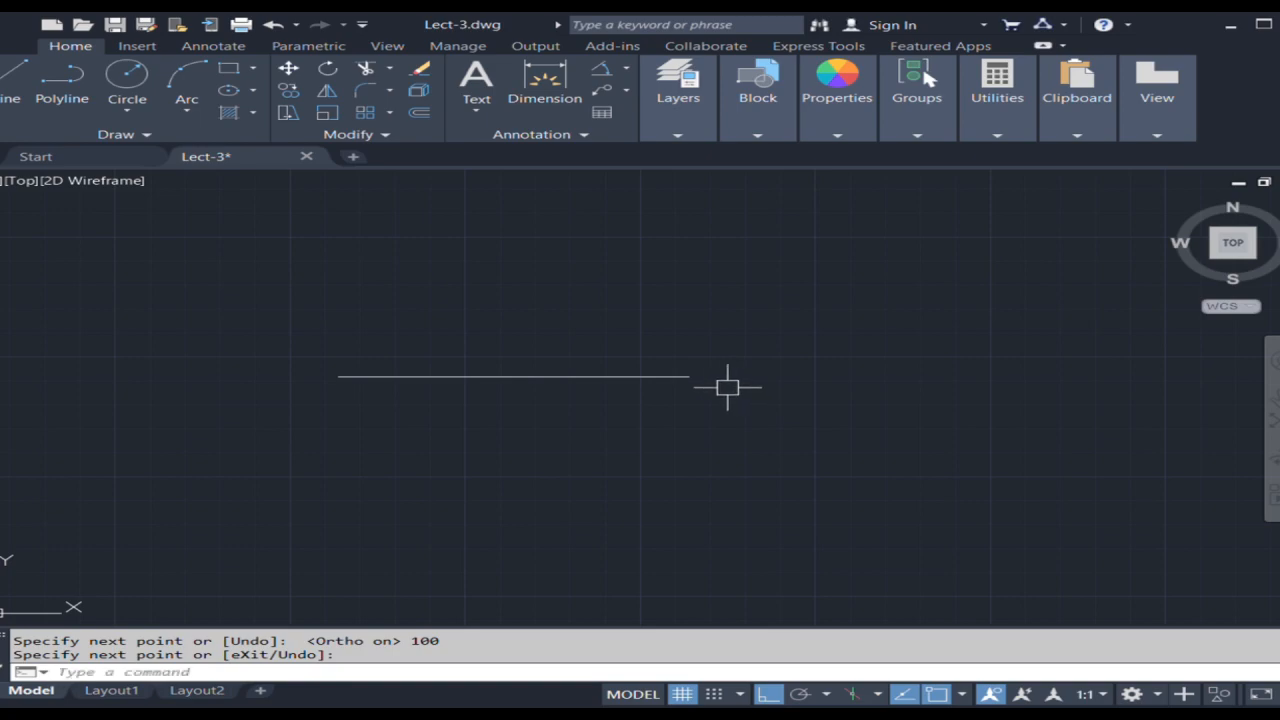
pyautogui.click(127, 78)
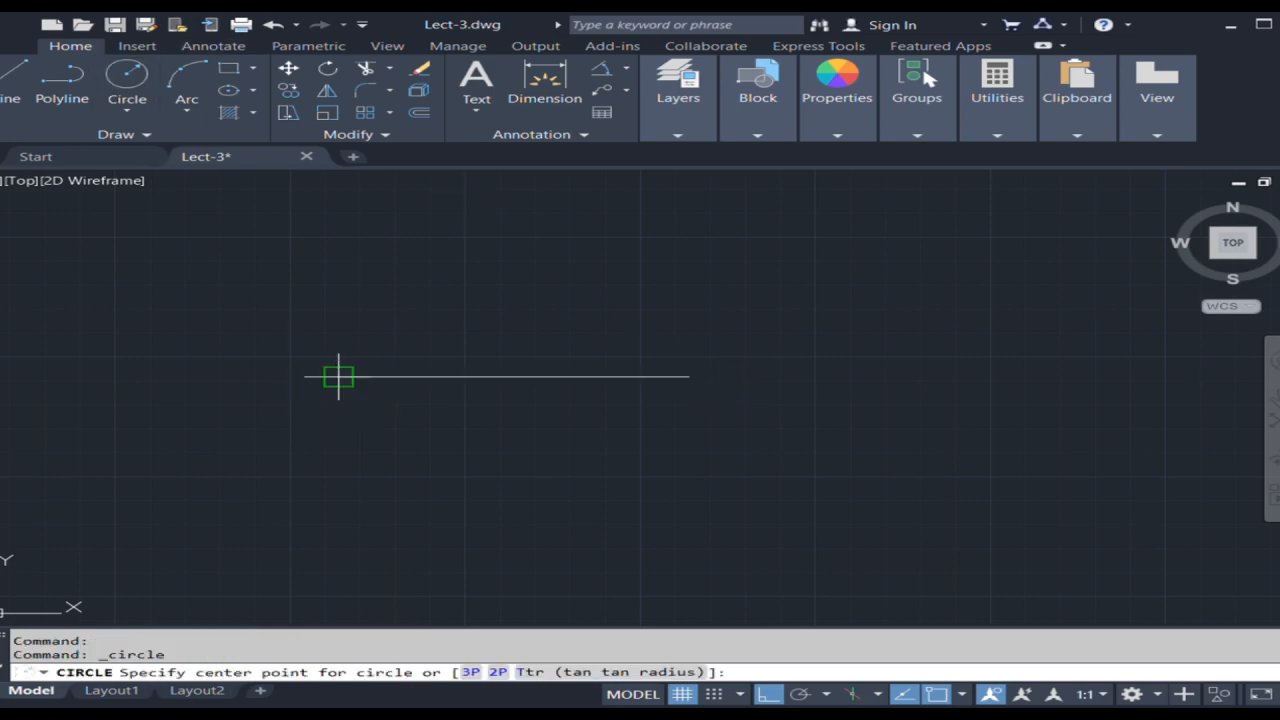
pyautogui.click(338, 376)
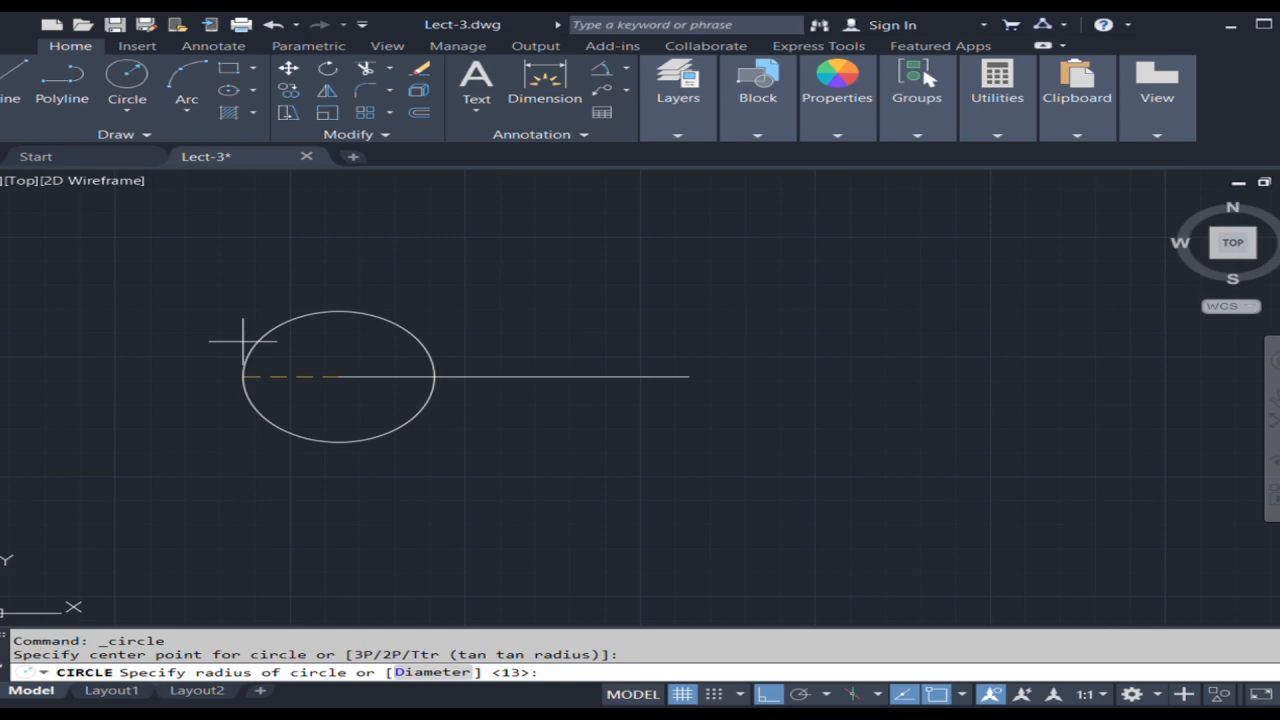
pyautogui.write('10')
pyautogui.press('Return')
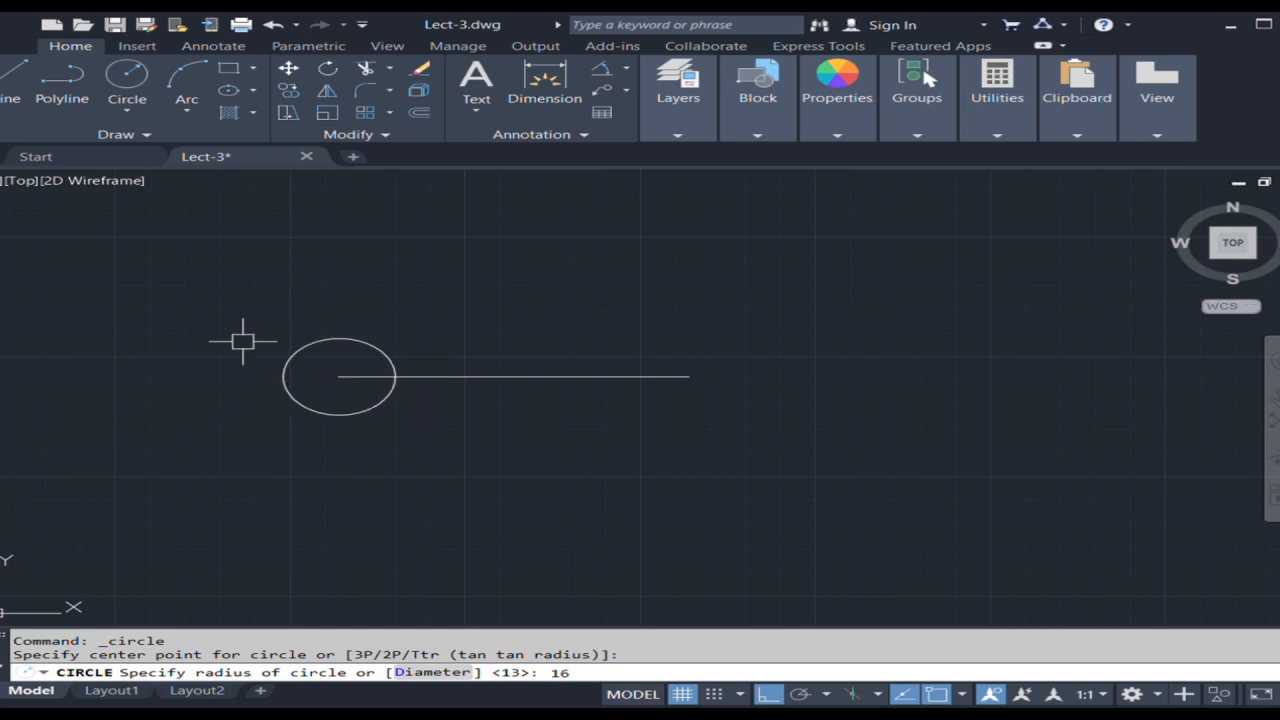
pyautogui.press('Return')
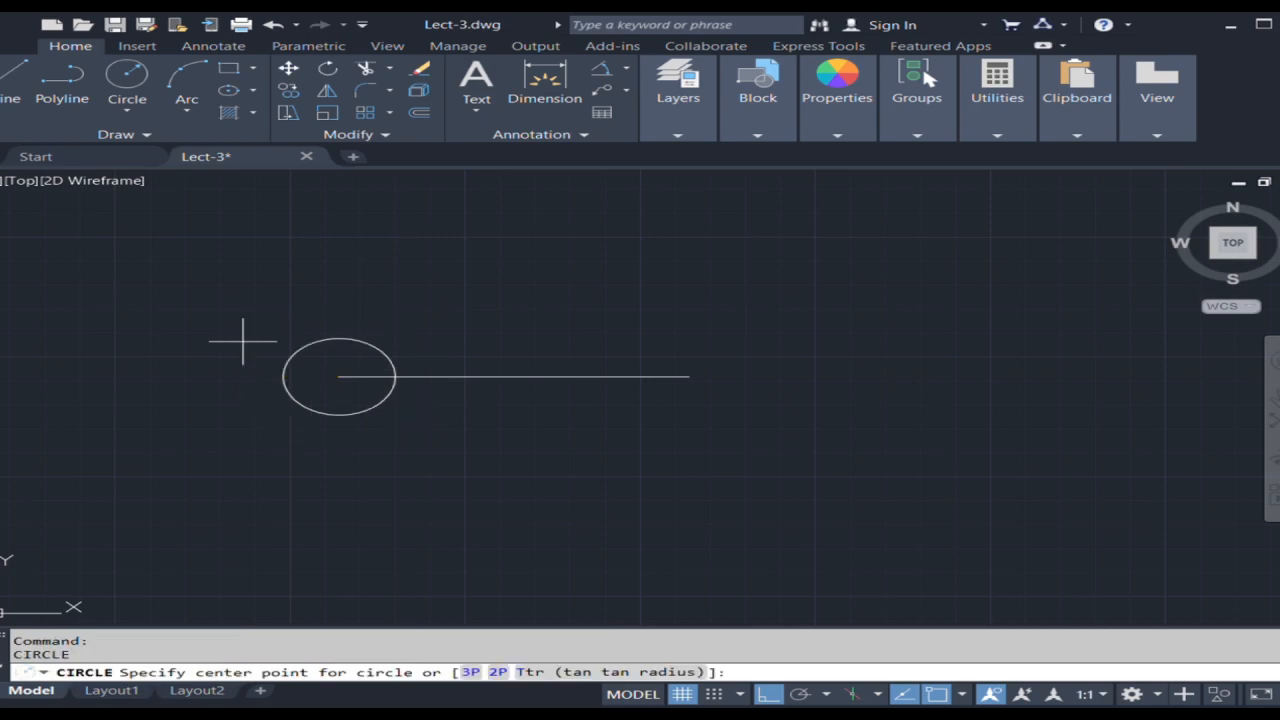
pyautogui.click(338, 376)
pyautogui.write('13')
pyautogui.press('Return')
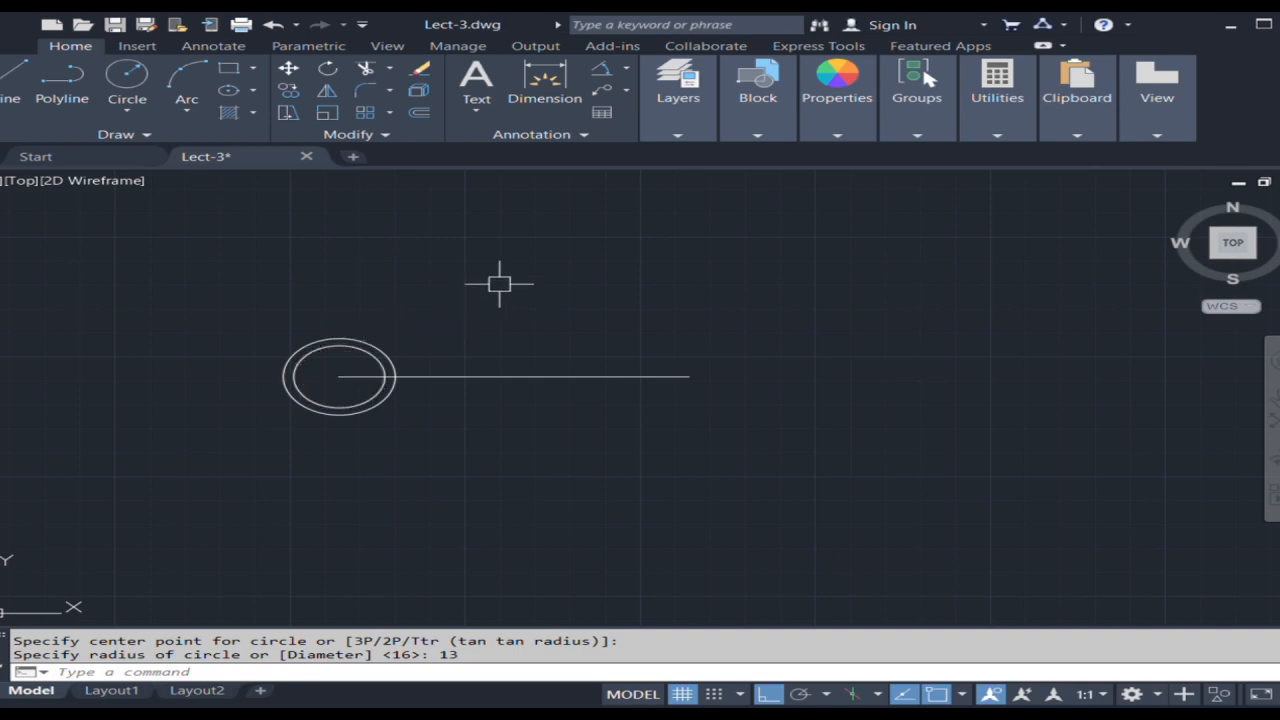
# - Draw two concentric circles with radii 15 and 9 centred on the right endpoint of the horizontal line
pyautogui.press('Return')
pyautogui.click(688, 377)
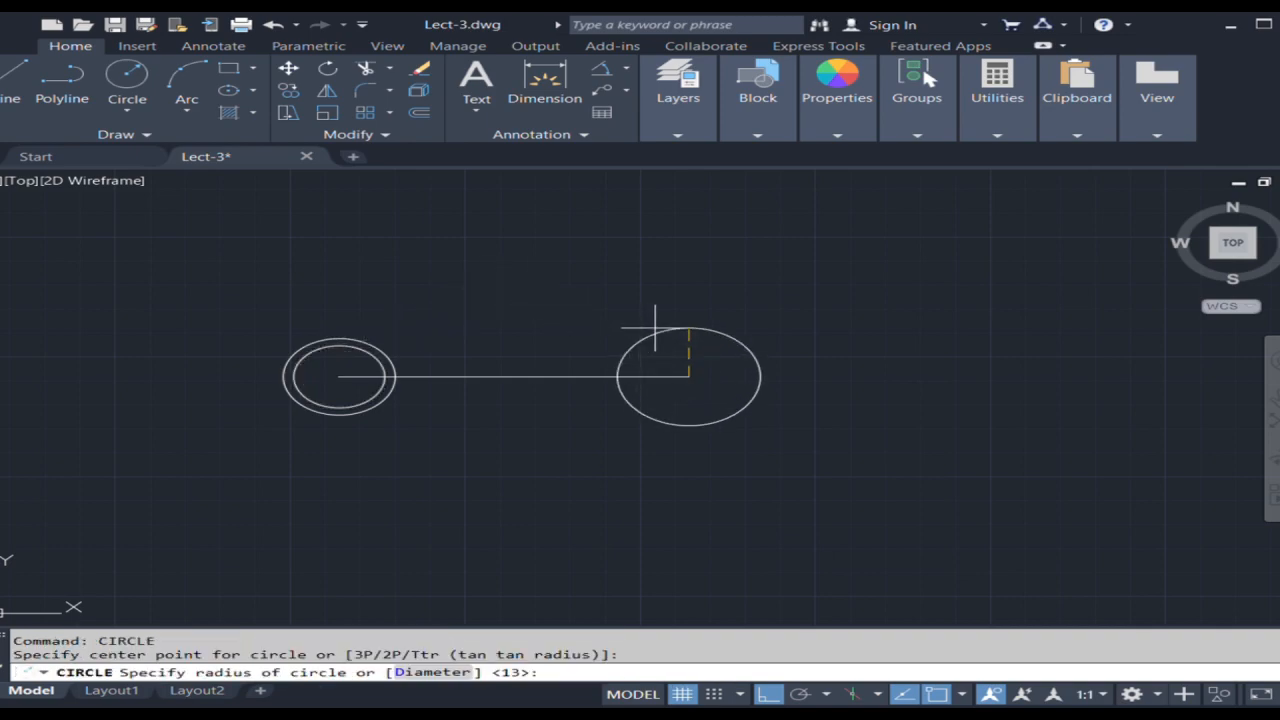
pyautogui.write('r')
pyautogui.press('Return')
pyautogui.write('1')
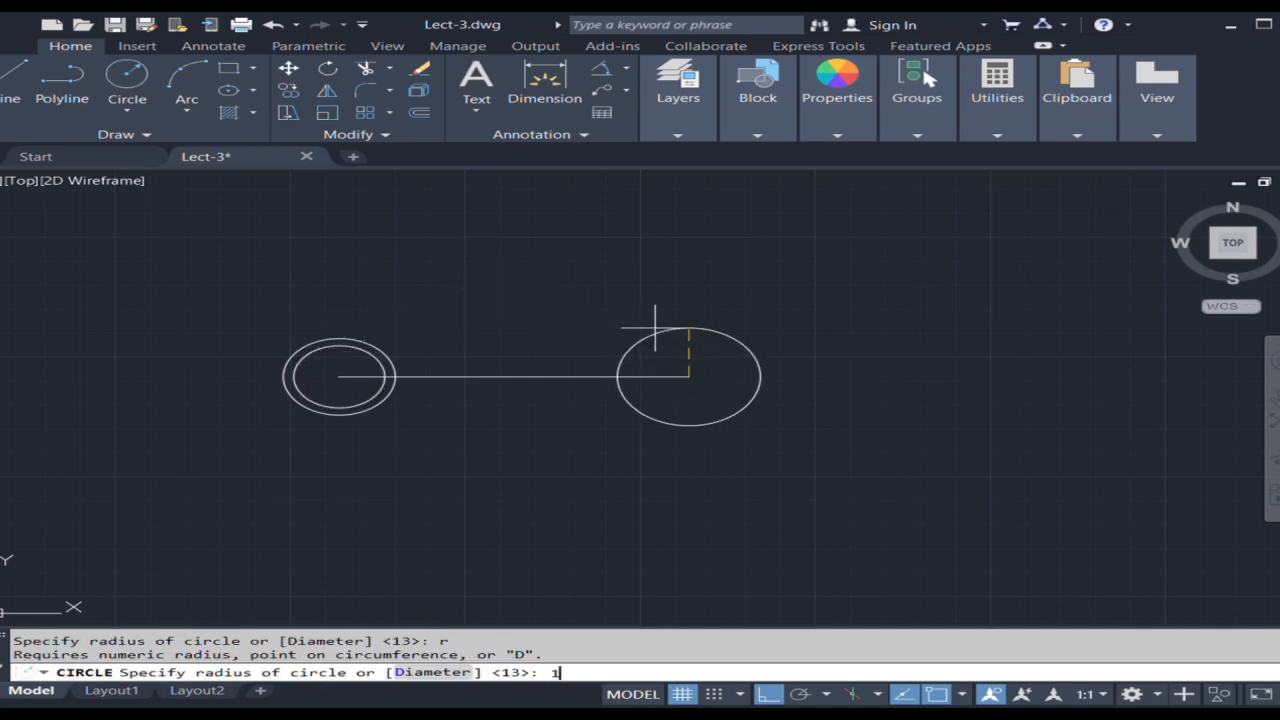
pyautogui.write('5')
pyautogui.press('Return')
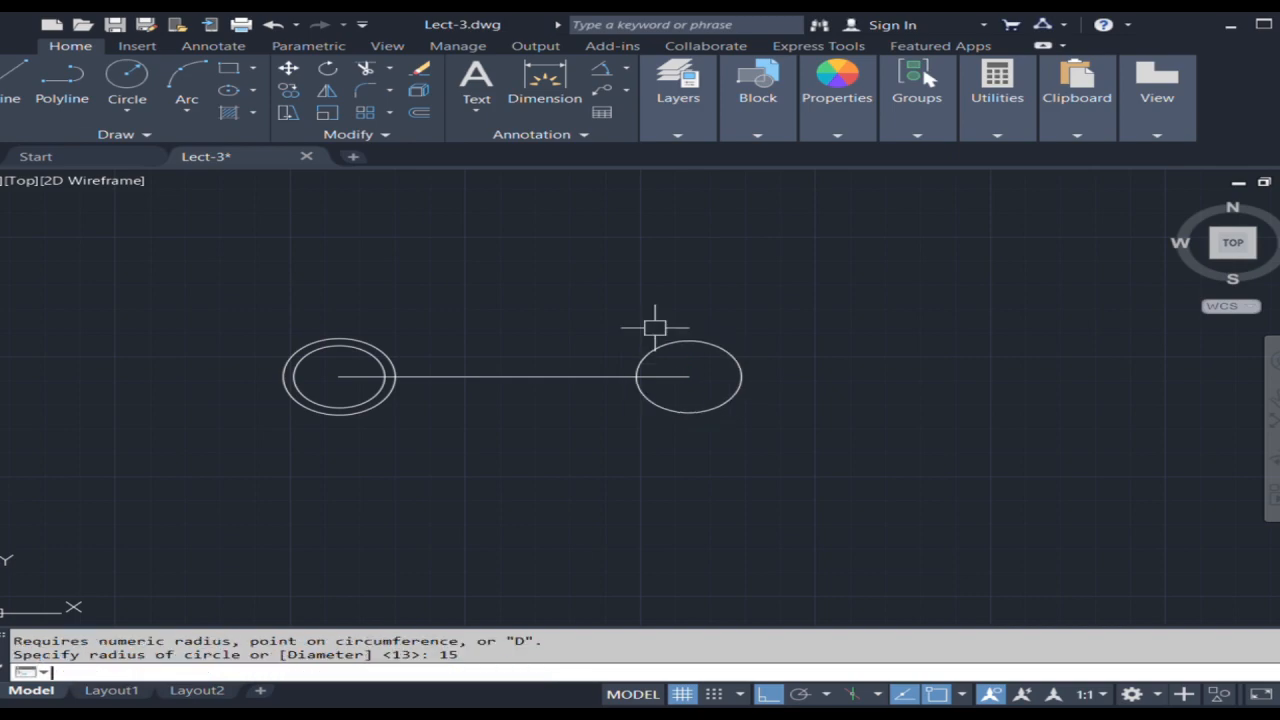
pyautogui.press('Return')
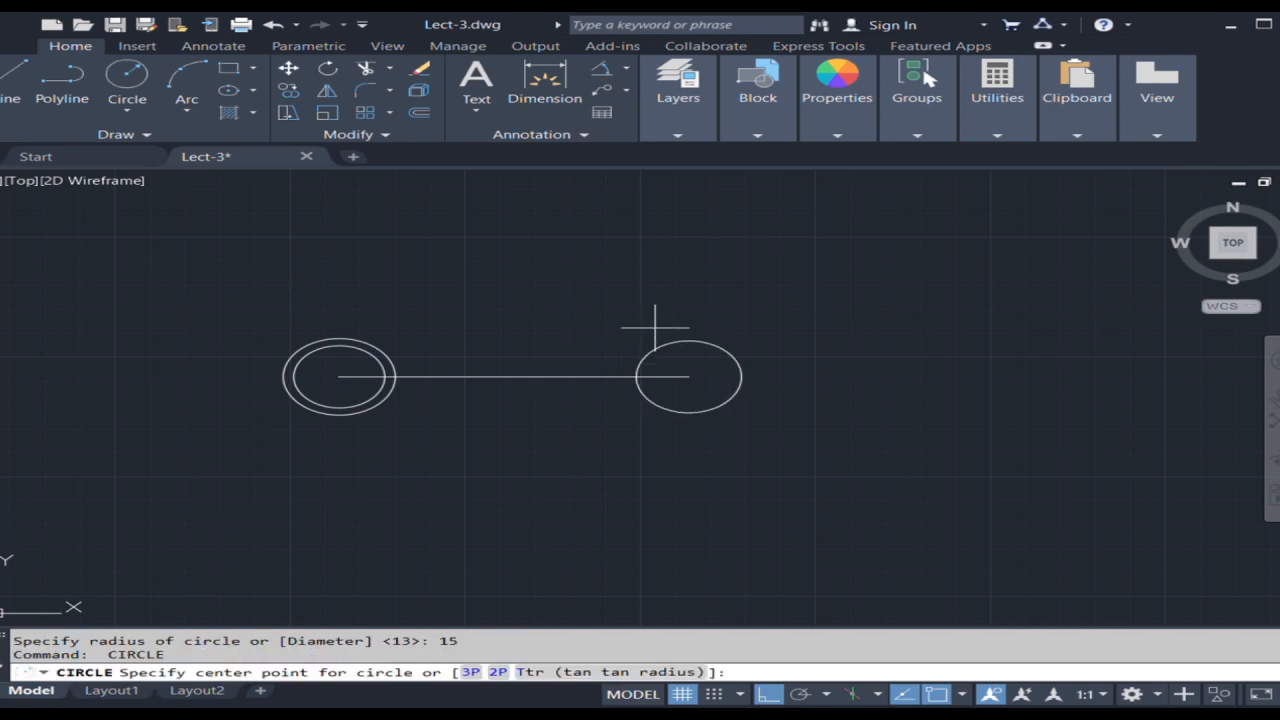
pyautogui.click(688, 377)
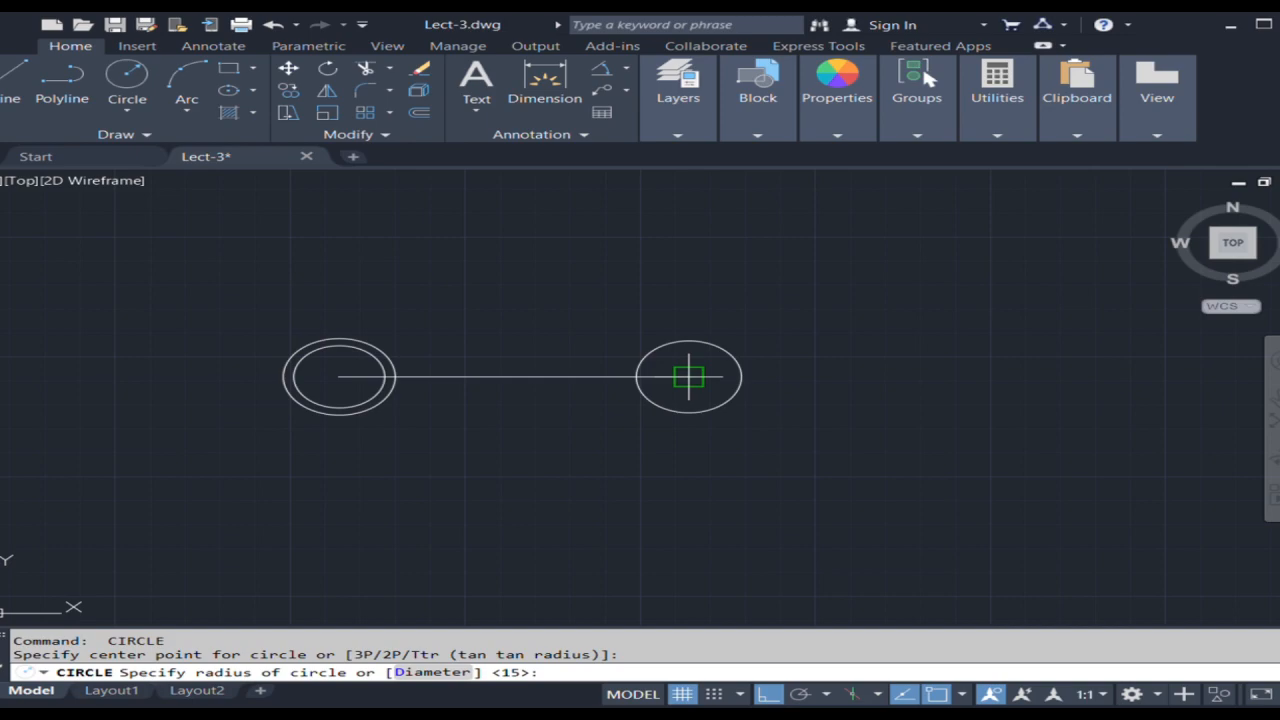
pyautogui.write('9')
pyautogui.press('Return')
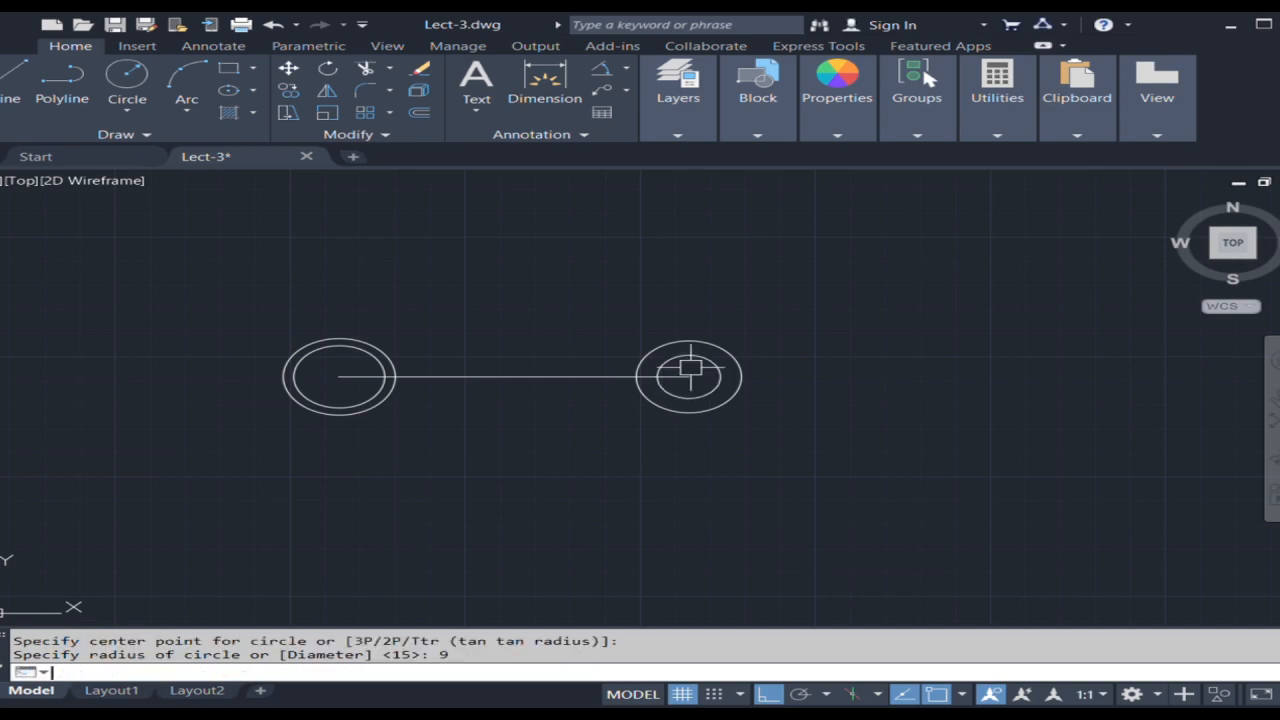
# - Offset the horizontal centre line by 5.5 to both its upper and lower sides
pyautogui.write('o')
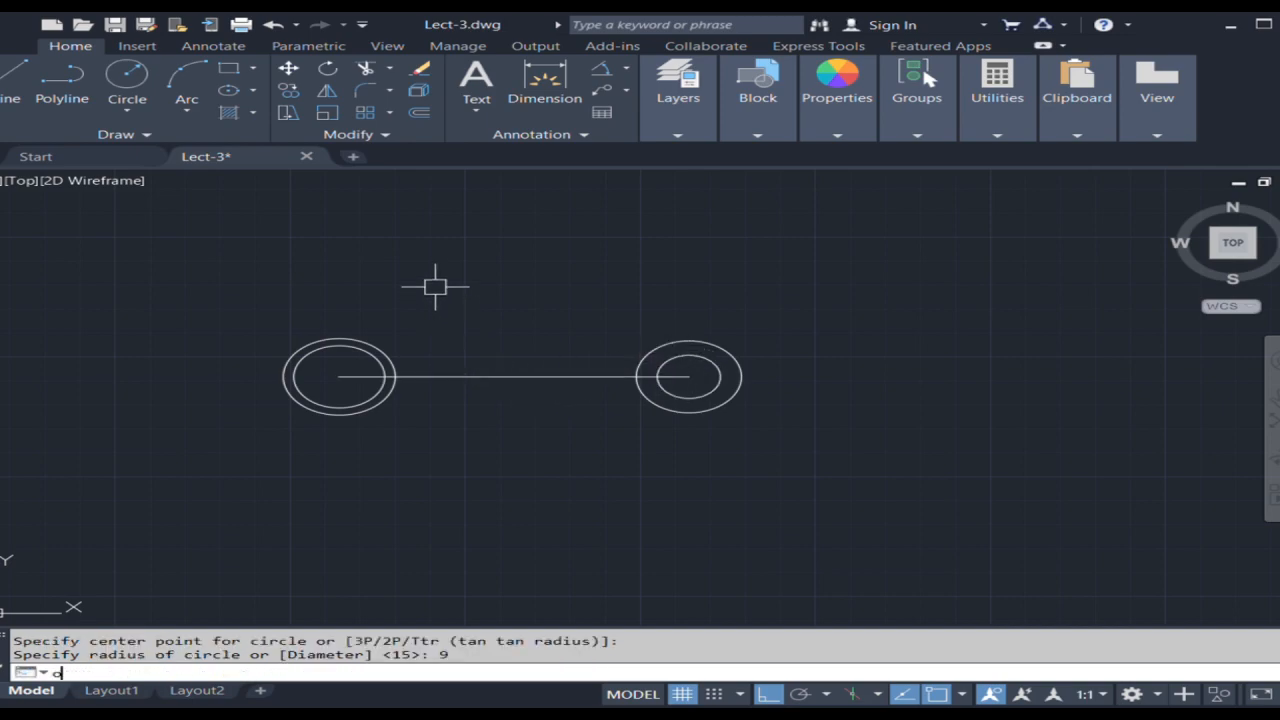
pyautogui.press('Return')
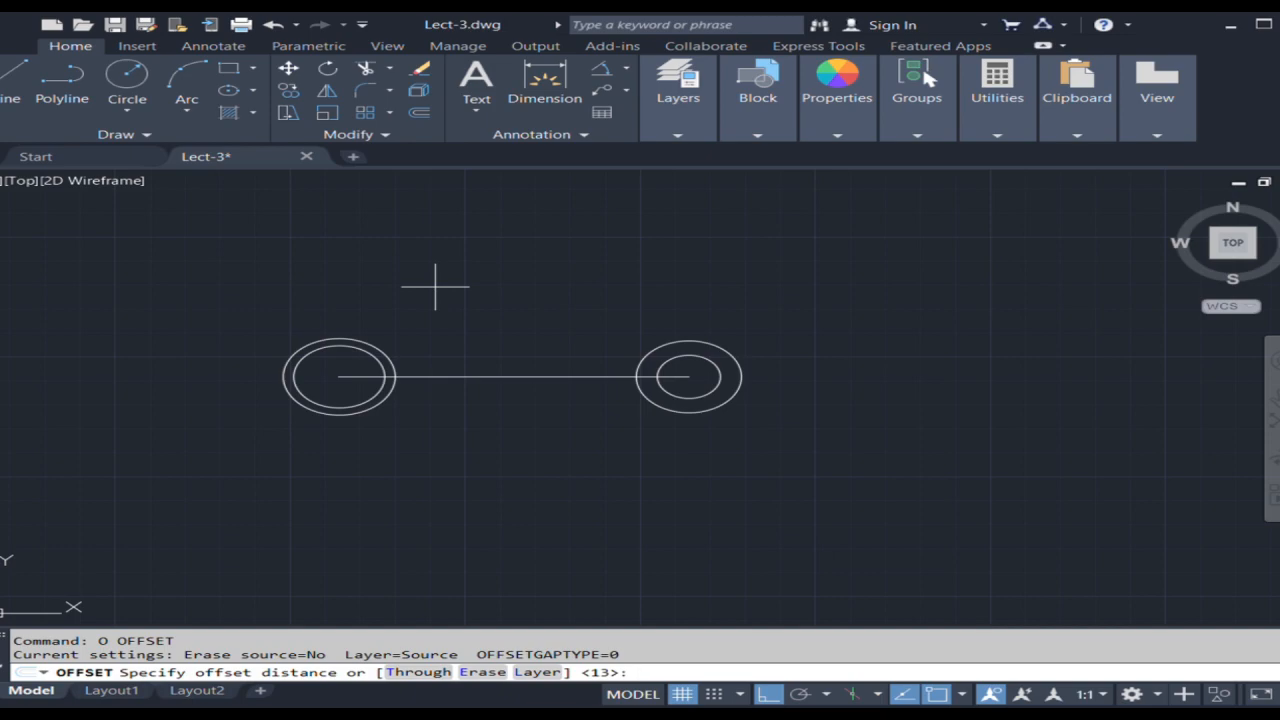
pyautogui.write('5.5')
pyautogui.press('Return')
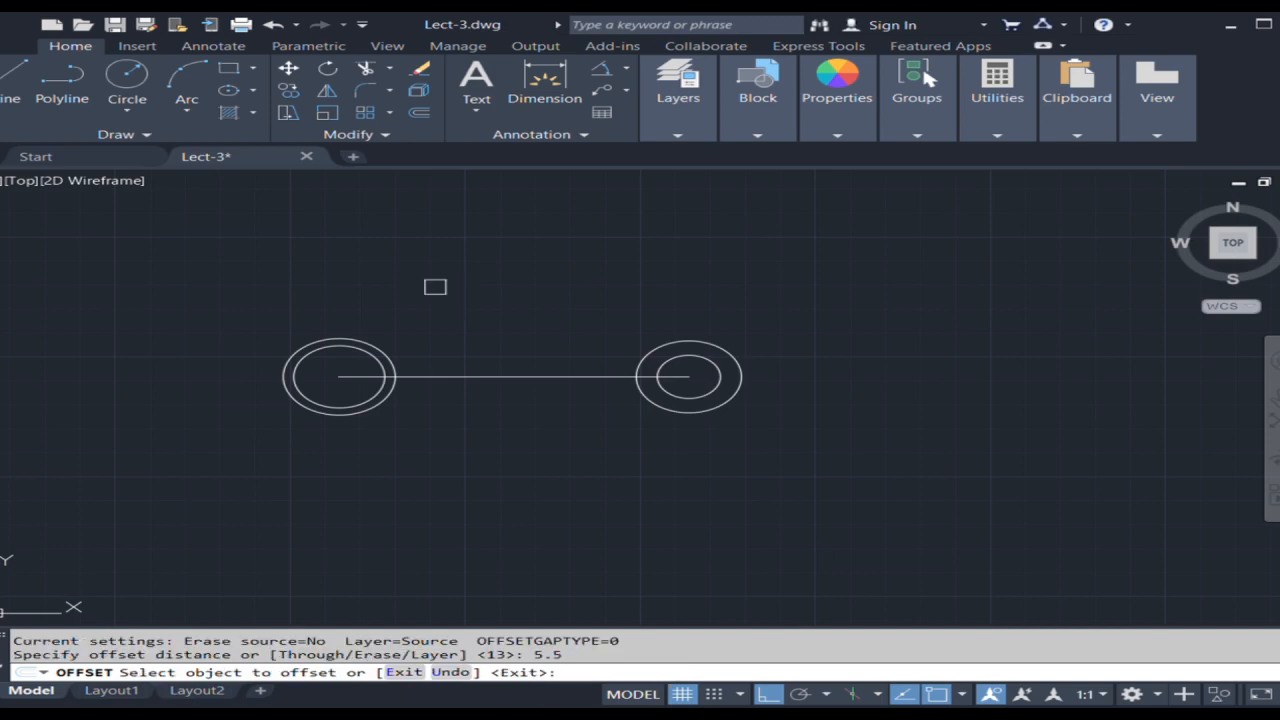
pyautogui.click(466, 376)
pyautogui.click(492, 366)
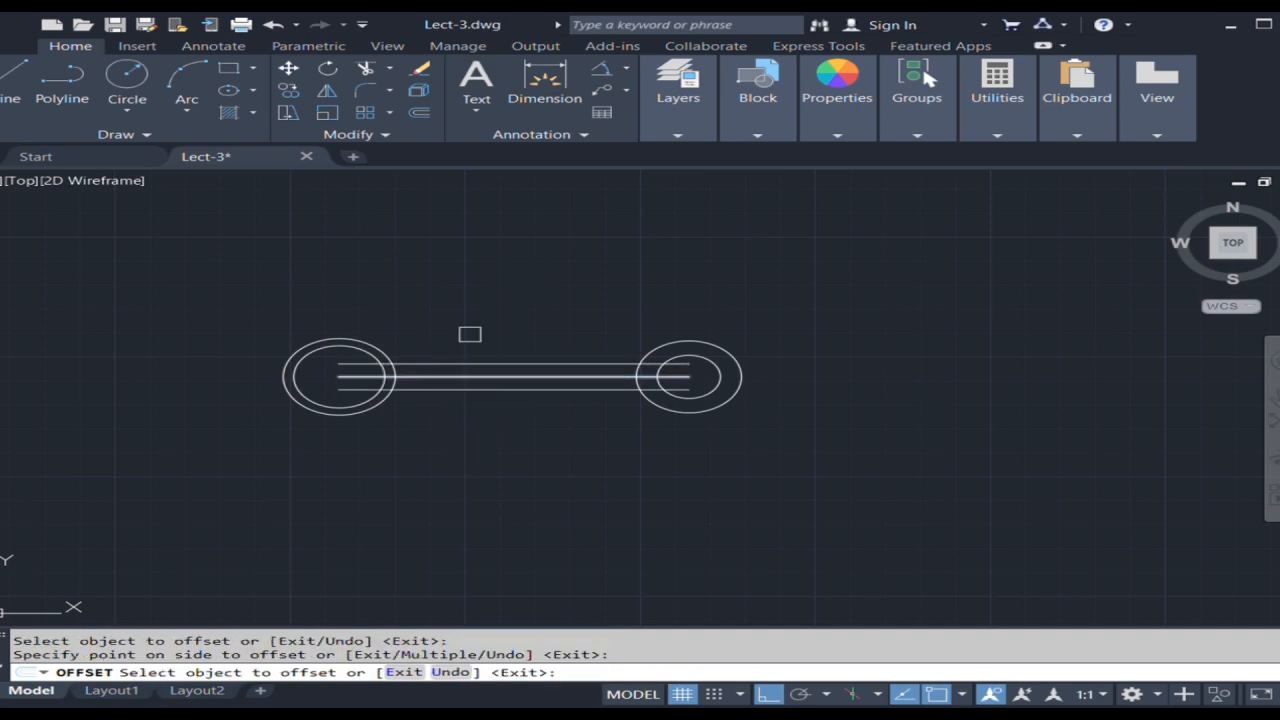
pyautogui.press('Return')
# - Draw a separate horizontal line in the empty area below the left circles and the connecting lines
pyautogui.scroll(5, 339, 370)
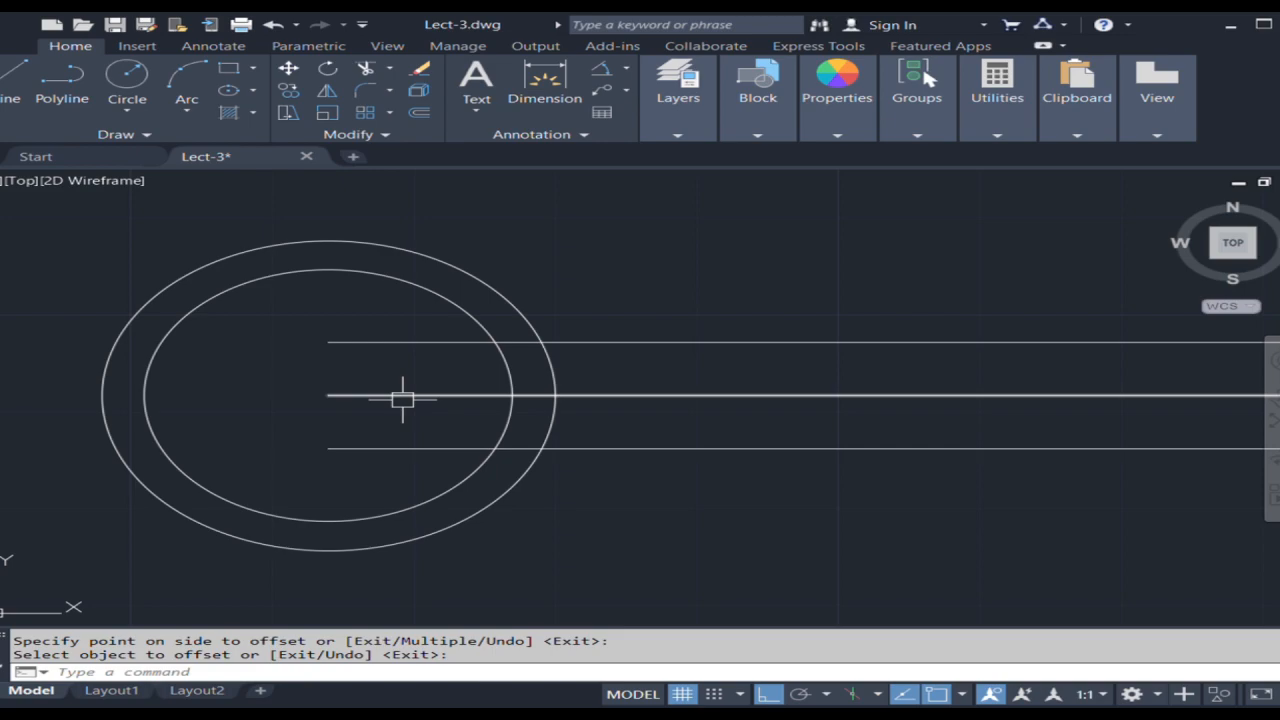
pyautogui.write('l')
pyautogui.press('Return')
pyautogui.scroll(-4, 462, 297)
pyautogui.scroll(-3, 491, 391)
pyautogui.scroll(3, 430, 400)
pyautogui.click(357, 418)
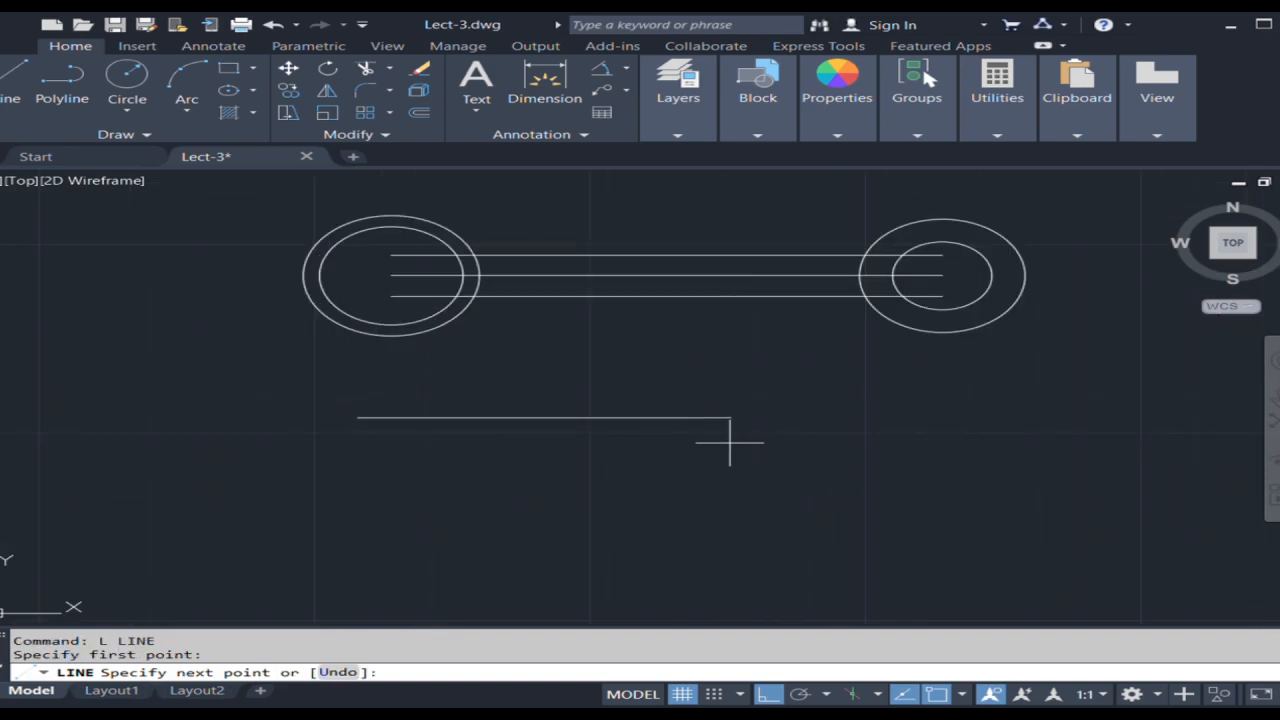
pyautogui.click(727, 418)
pyautogui.press('Return')
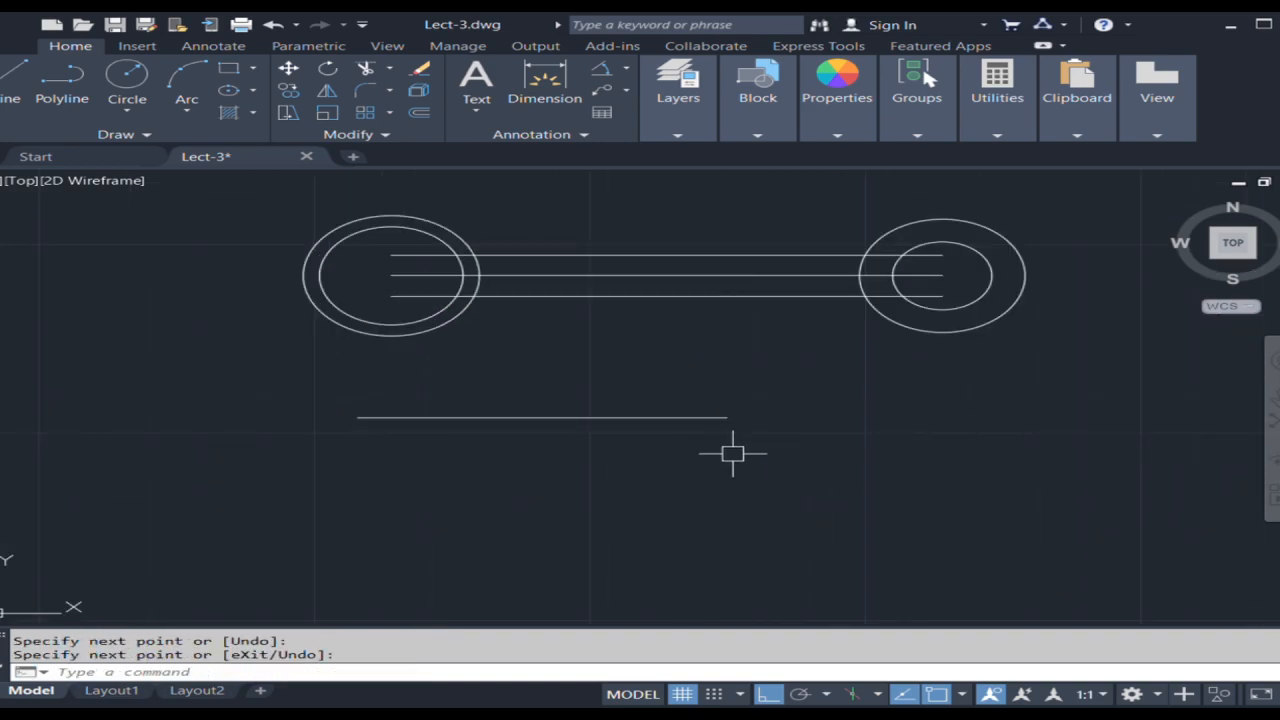
# - Offset the separate lower horizontal line downward by 17
pyautogui.click(421, 114)
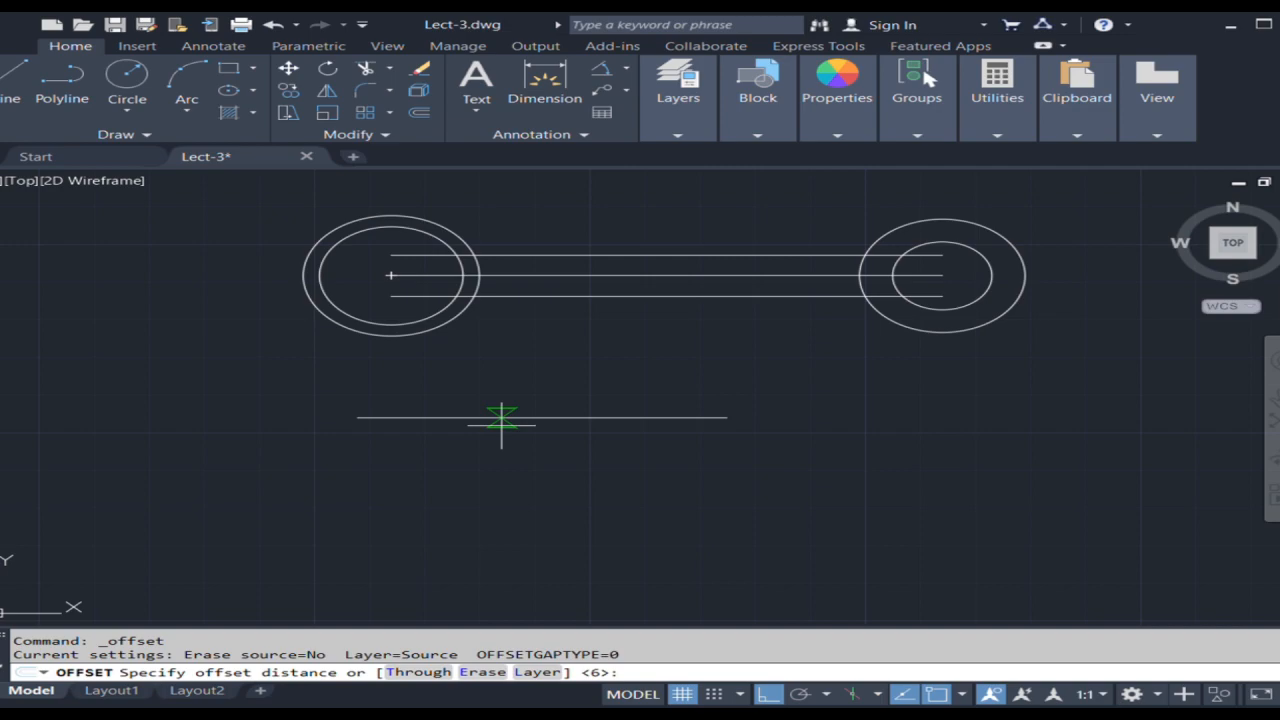
pyautogui.write('1')
pyautogui.press('Return')
pyautogui.click(500, 418)
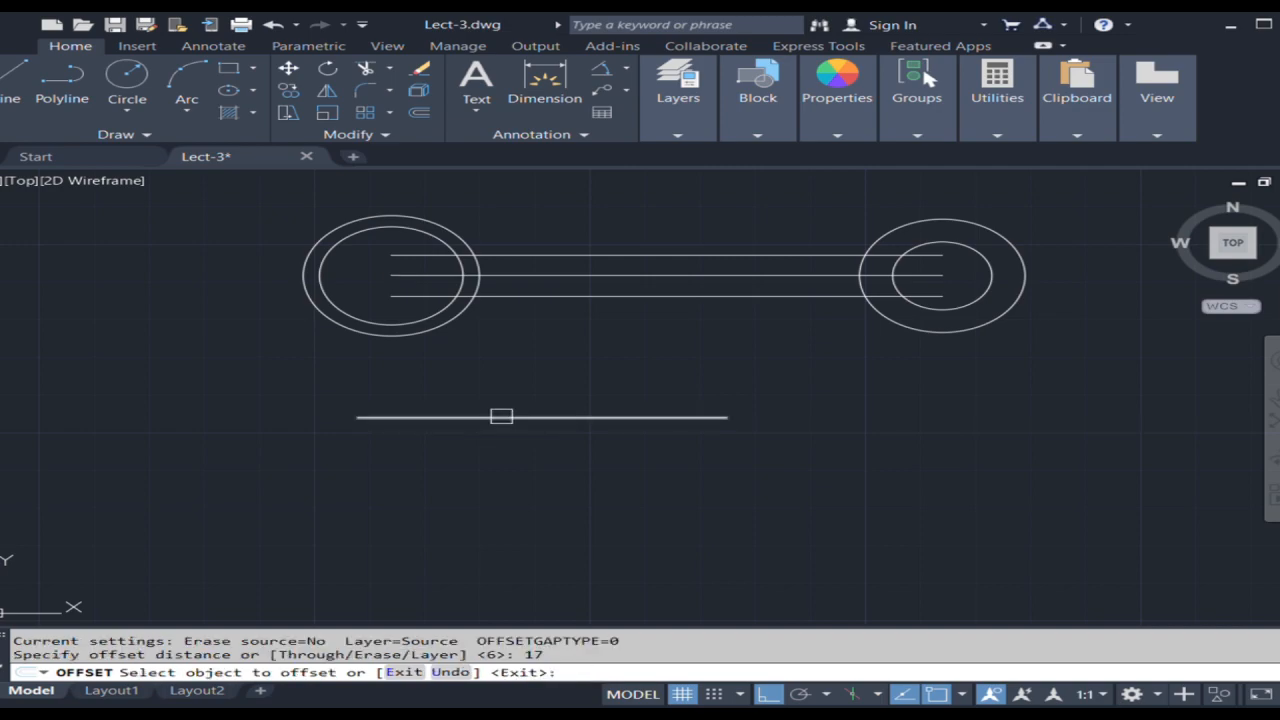
pyautogui.click(412, 495)
pyautogui.press('Return')
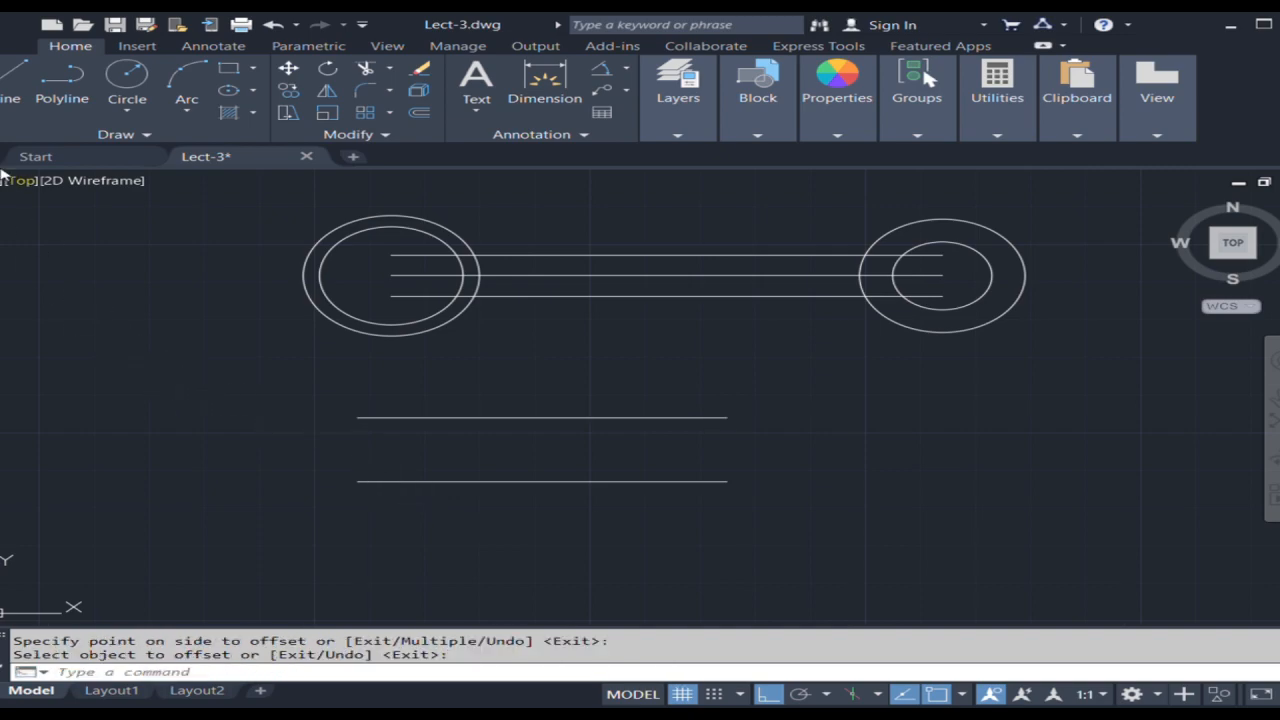
# - Join the right endpoints of the two lower parallel lines with a vertical line
pyautogui.click(6, 90)
pyautogui.click(727, 418)
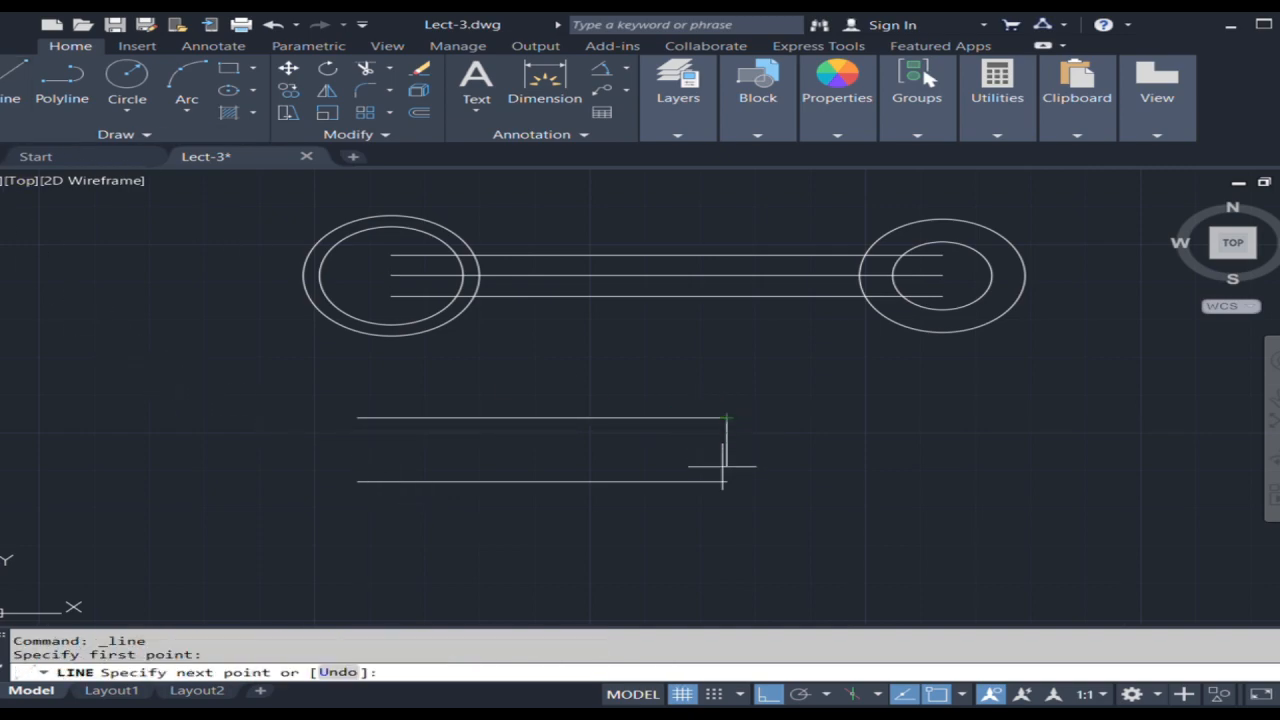
pyautogui.click(727, 481)
pyautogui.press('Return')
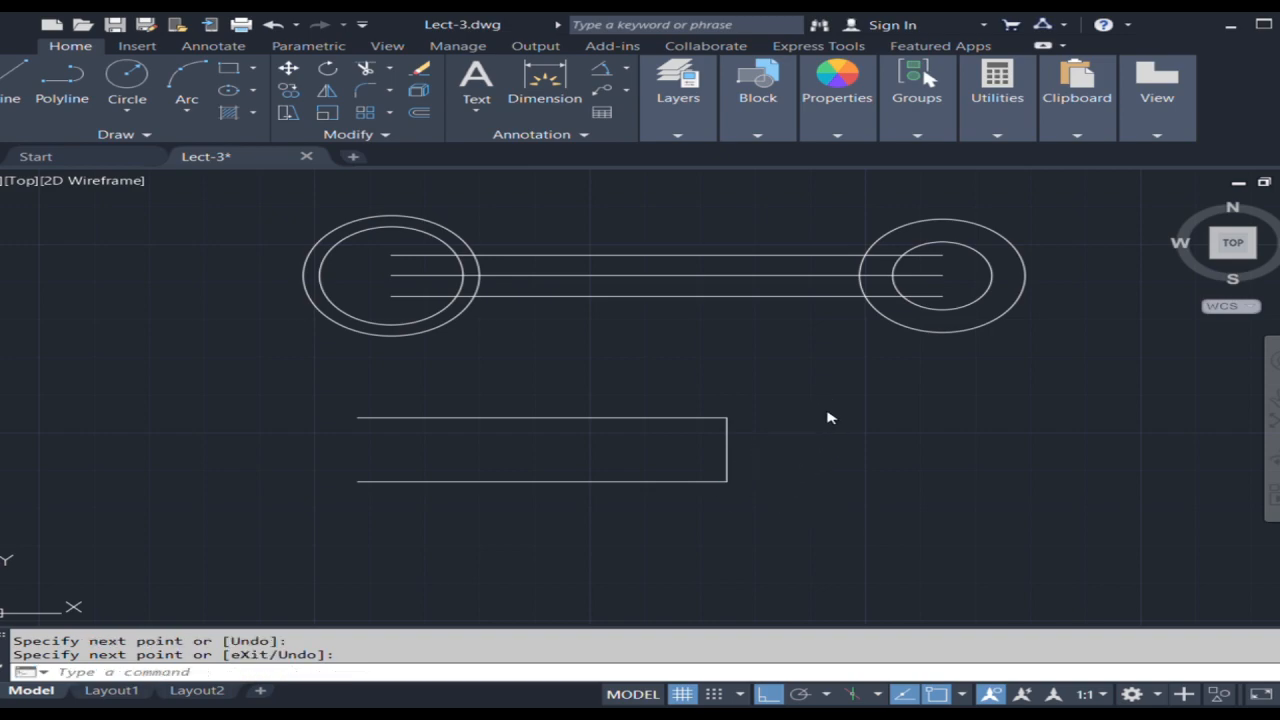
# - Draw a shorter horizontal line below the right circles, beside the three-sided shape
pyautogui.press('Return')
pyautogui.click(855, 421)
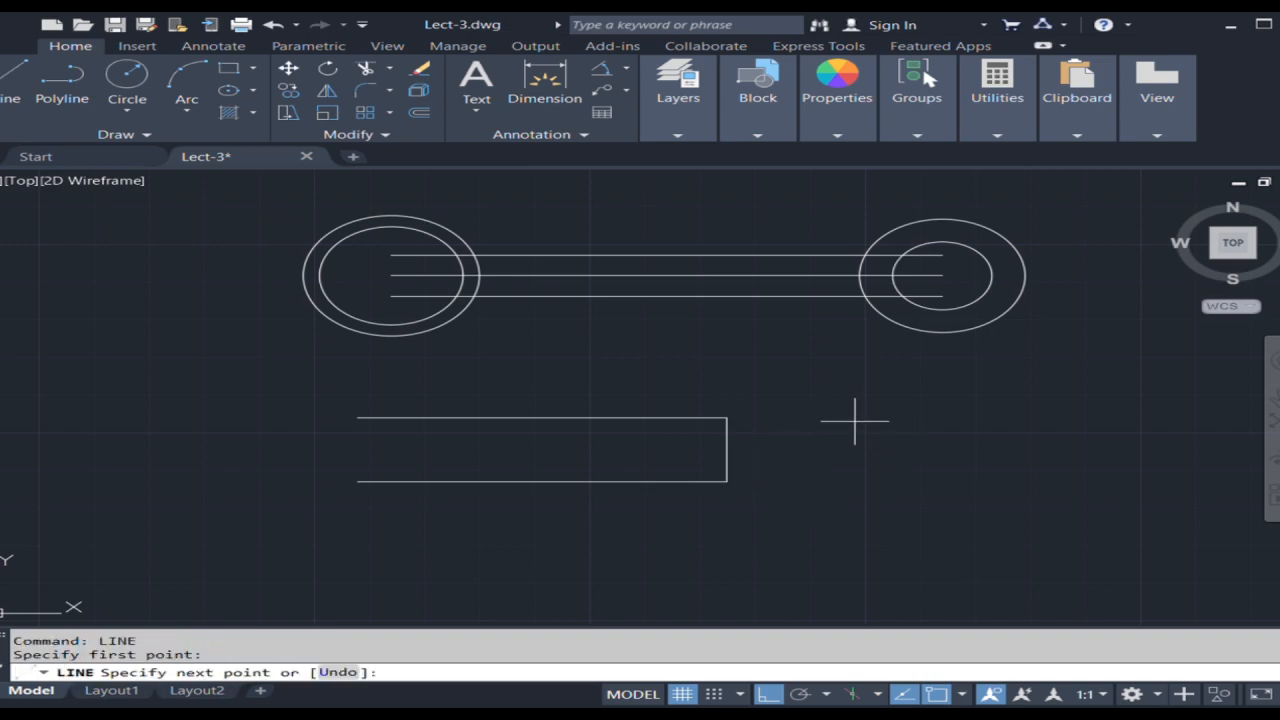
pyautogui.click(1096, 421)
pyautogui.press('Return')
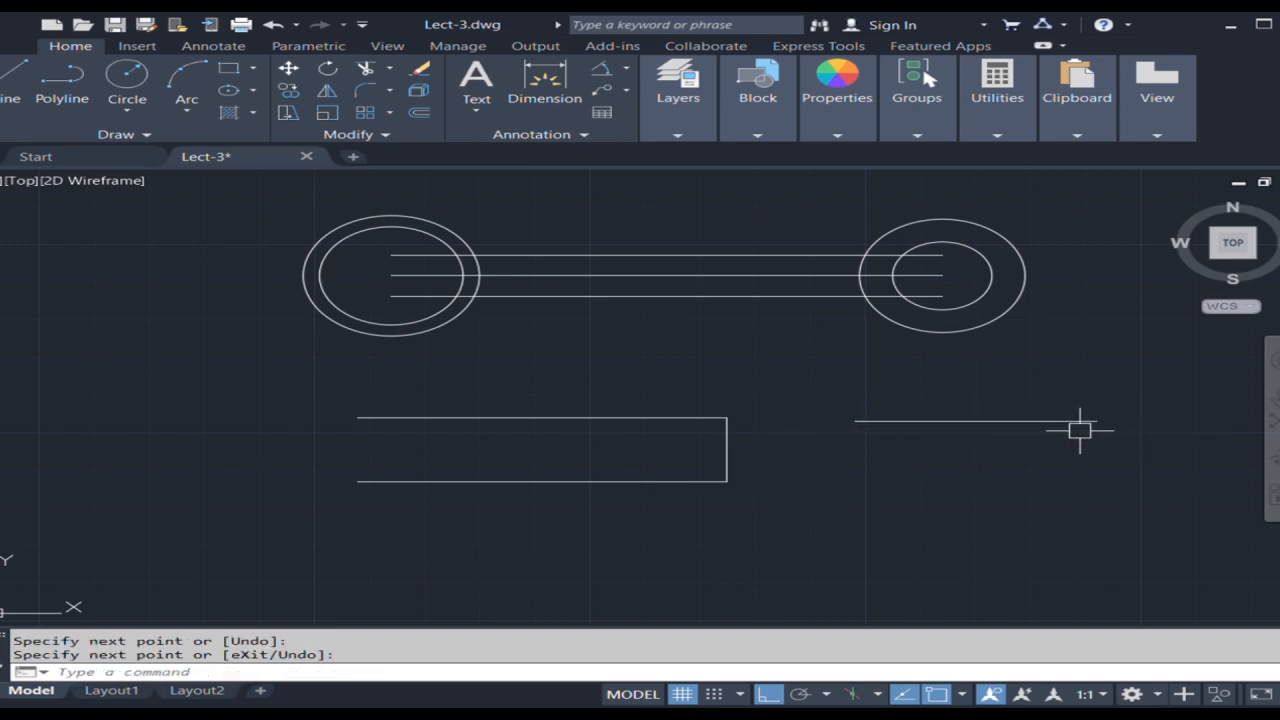
# - Offset the short horizontal line below the right circles downward by 13
pyautogui.click(418, 112)
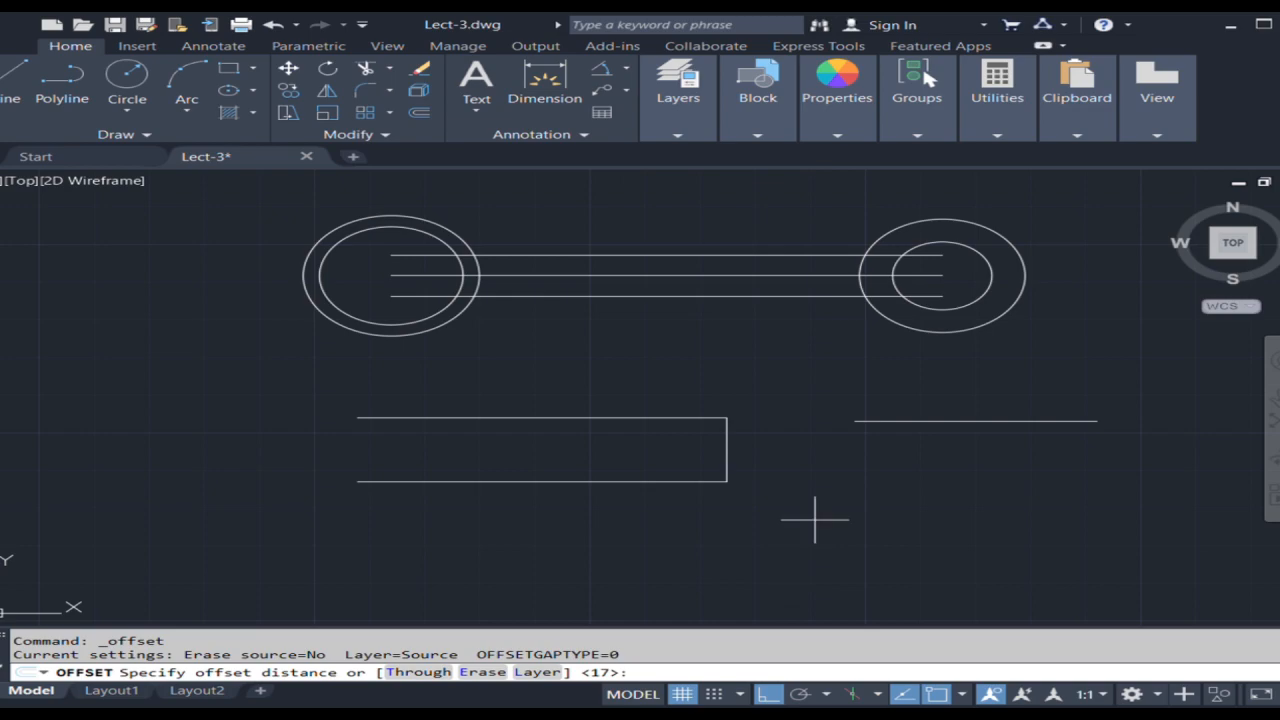
pyautogui.write('13')
pyautogui.press('Return')
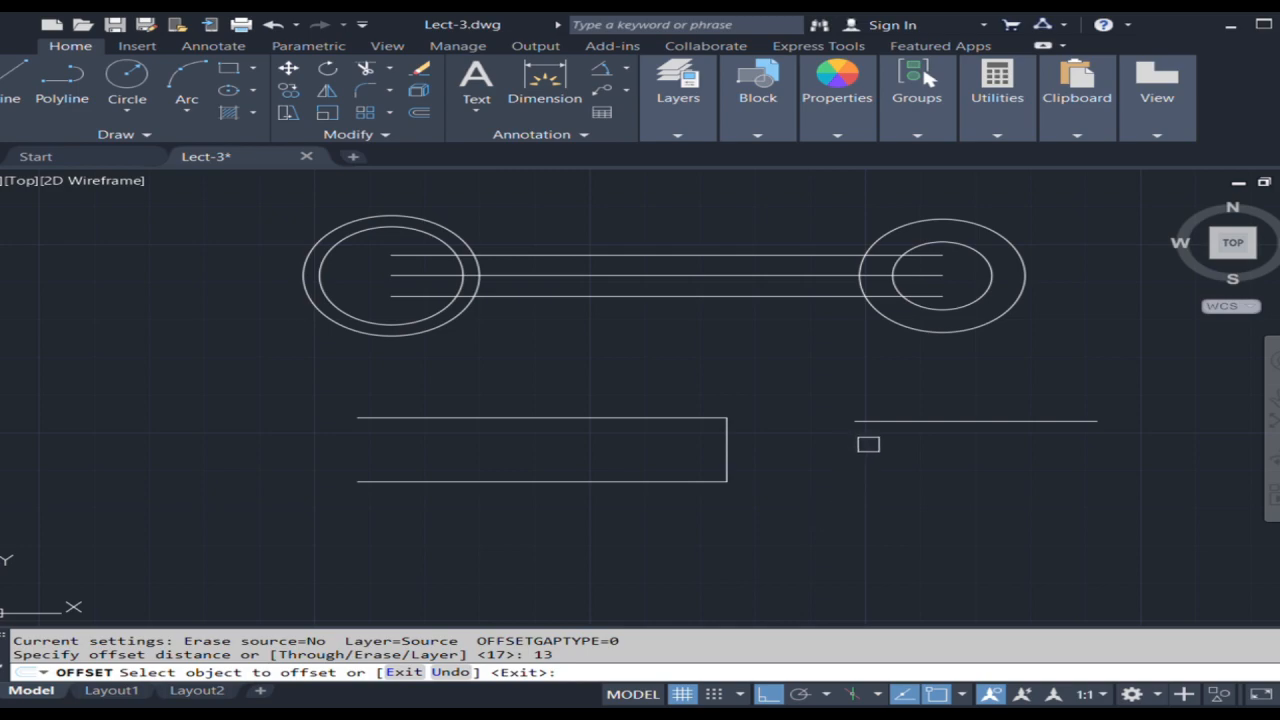
pyautogui.click(932, 421)
pyautogui.click(914, 488)
pyautogui.press('Return')
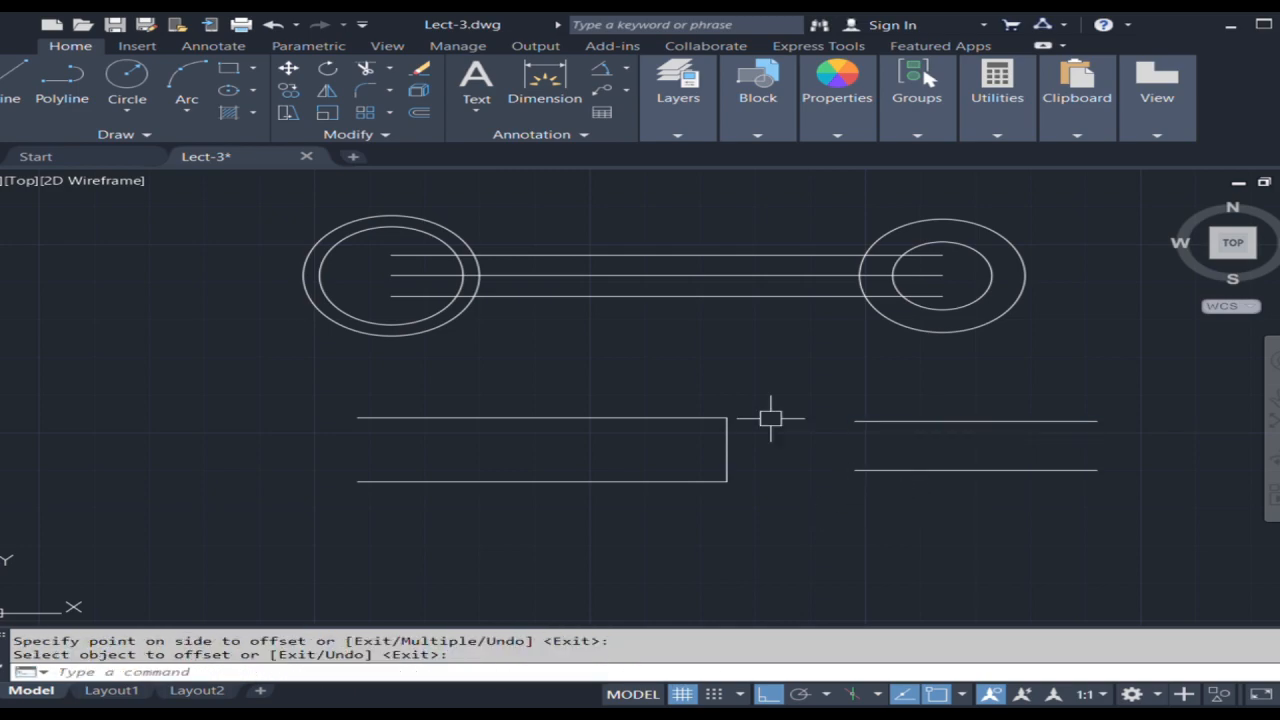
# - Join the left endpoints of the two short parallel lines with a vertical line
pyautogui.click(12, 80)
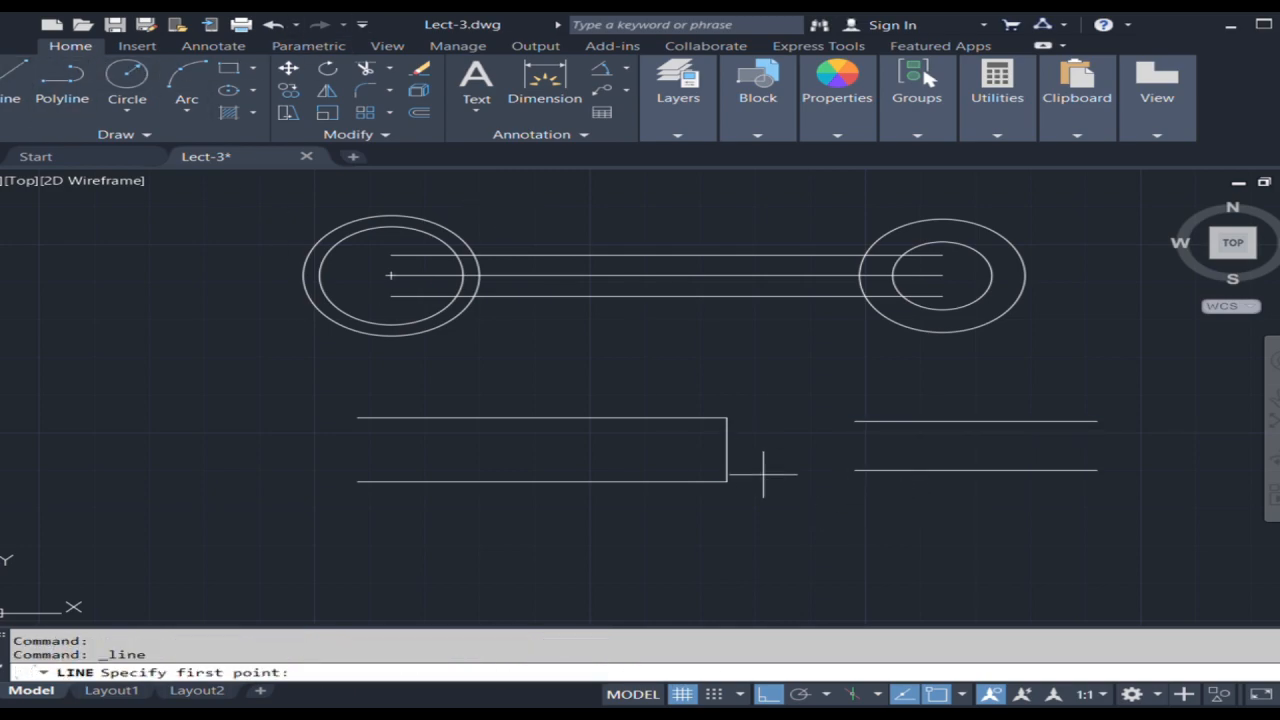
pyautogui.click(855, 421)
pyautogui.click(855, 469)
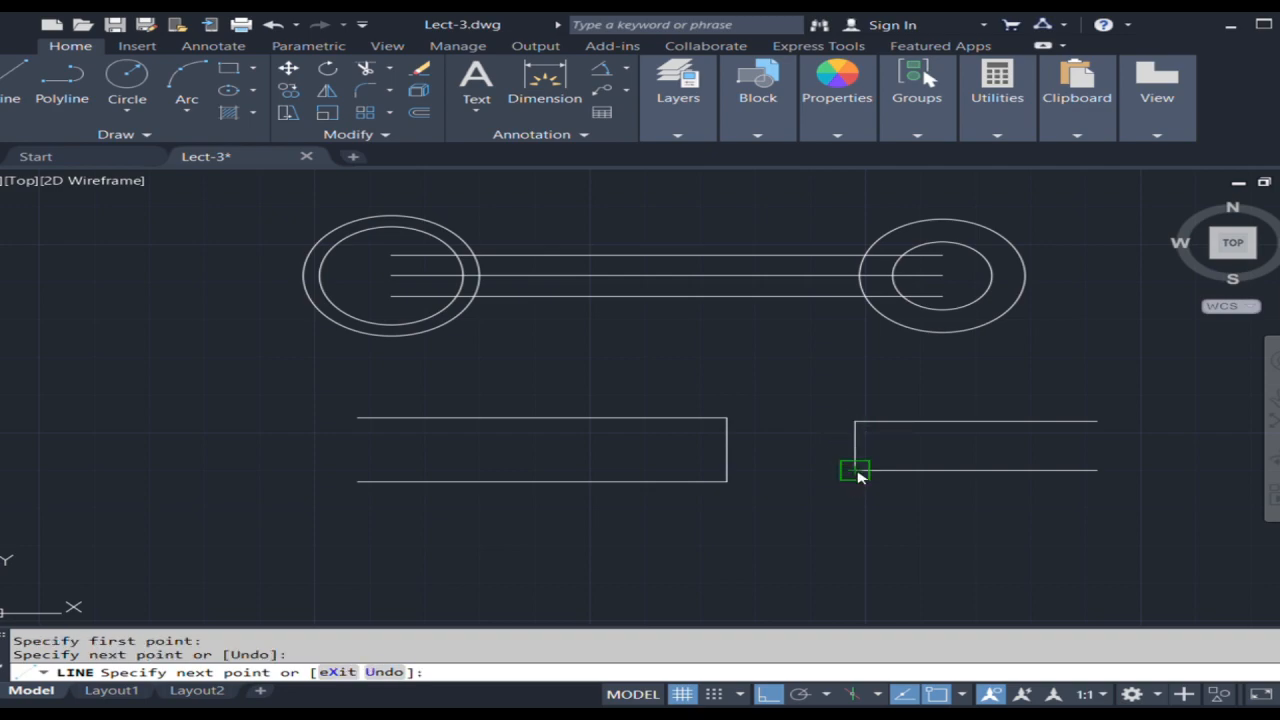
pyautogui.press('Return')
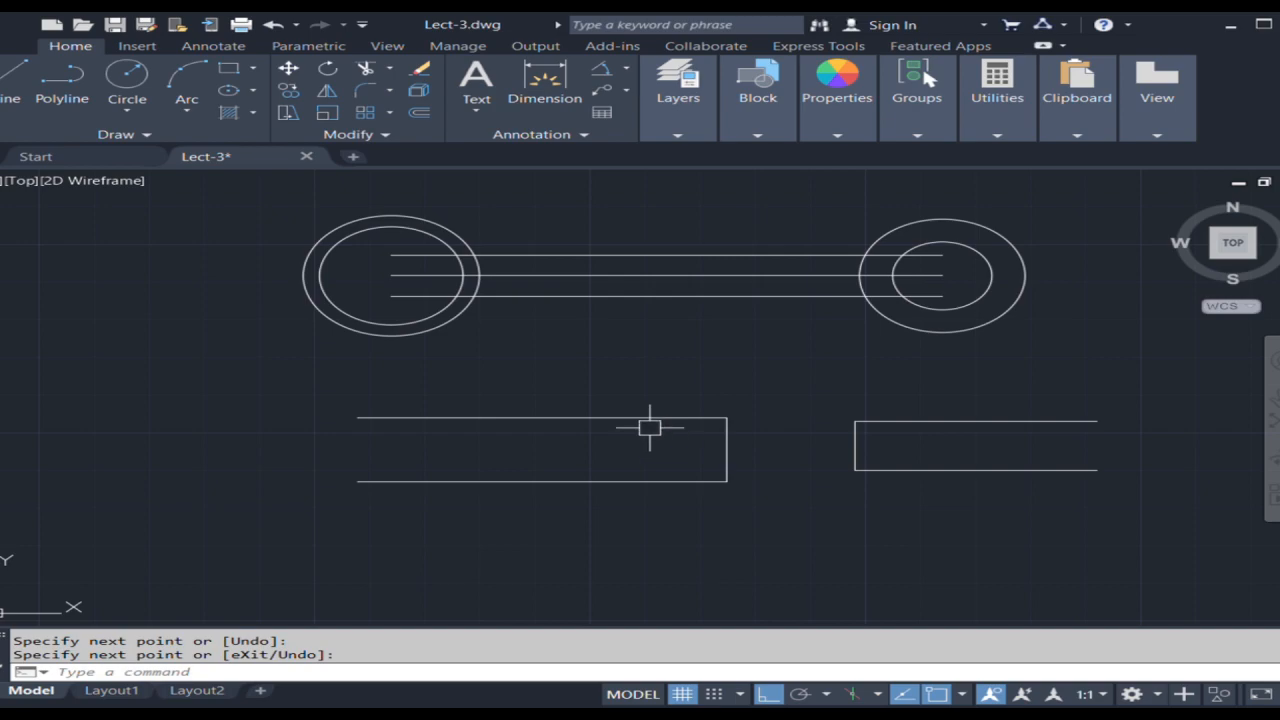
# - Turn Ortho off and rotate the larger three-sided shape by 17 degrees about the midpoint of its closed end
pyautogui.write('RO')
pyautogui.press('Return')
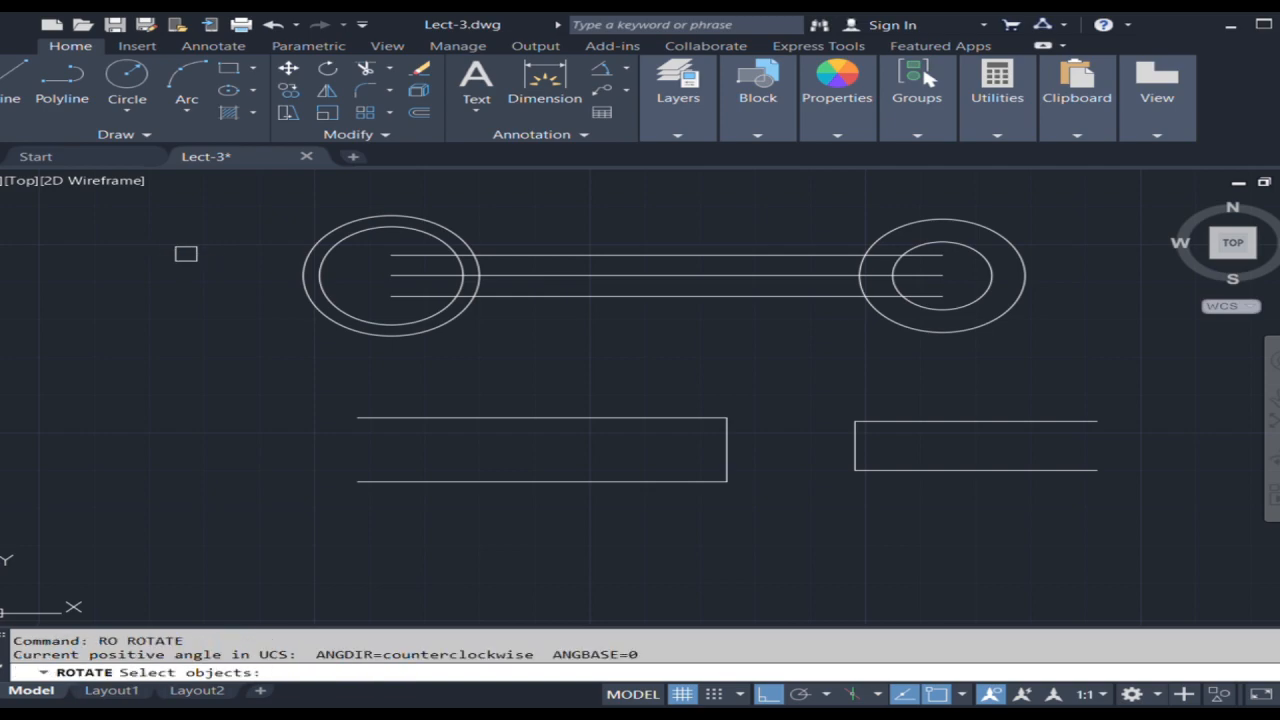
pyautogui.click(250, 378)
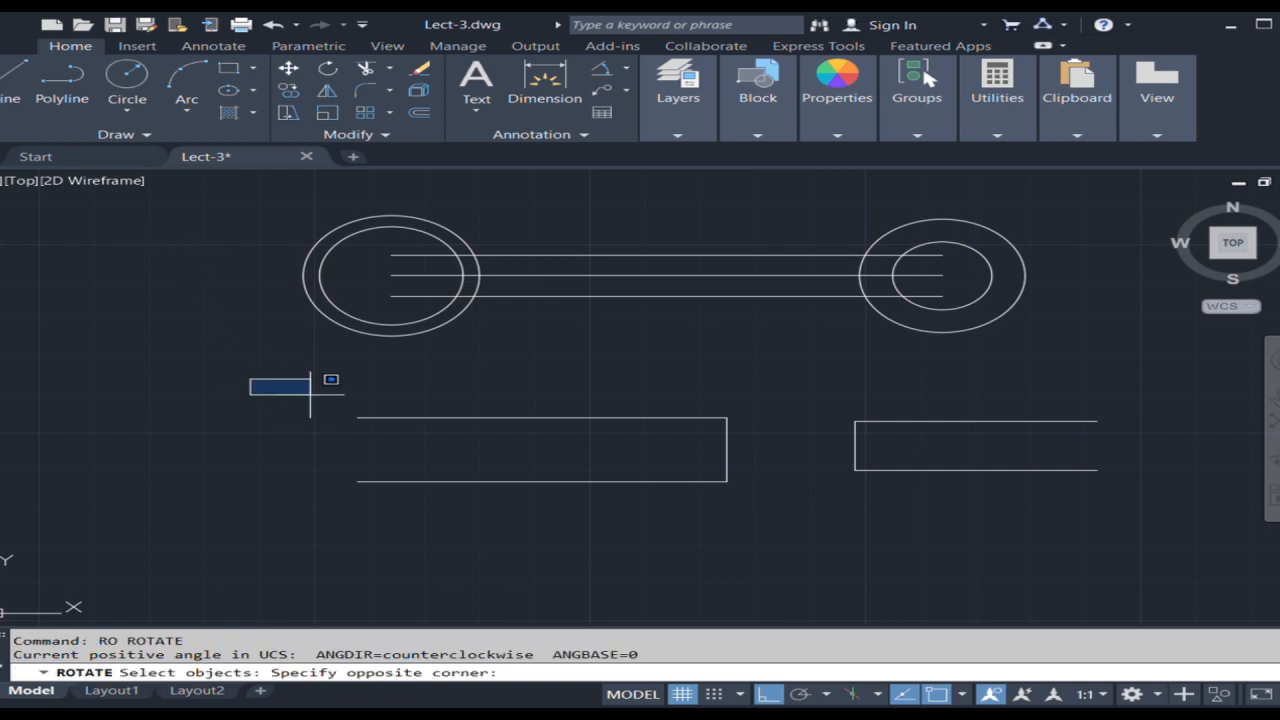
pyautogui.click(811, 531)
pyautogui.press('Return')
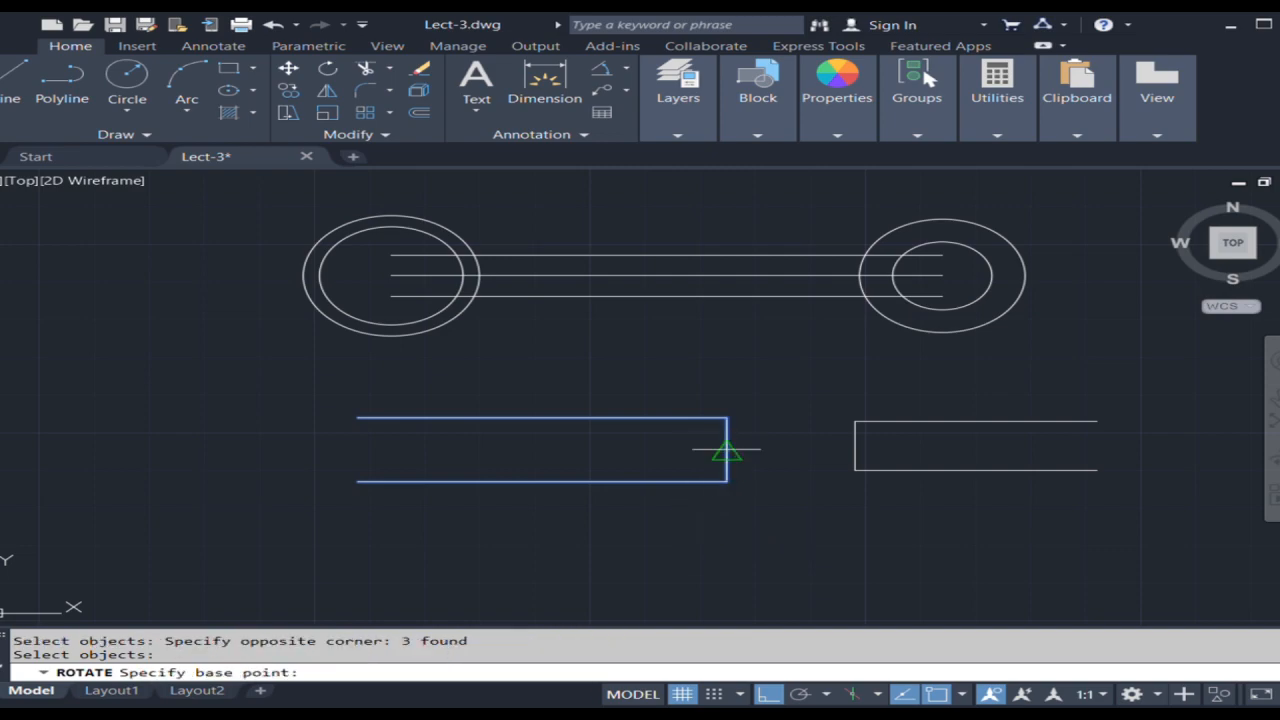
pyautogui.click(727, 450)
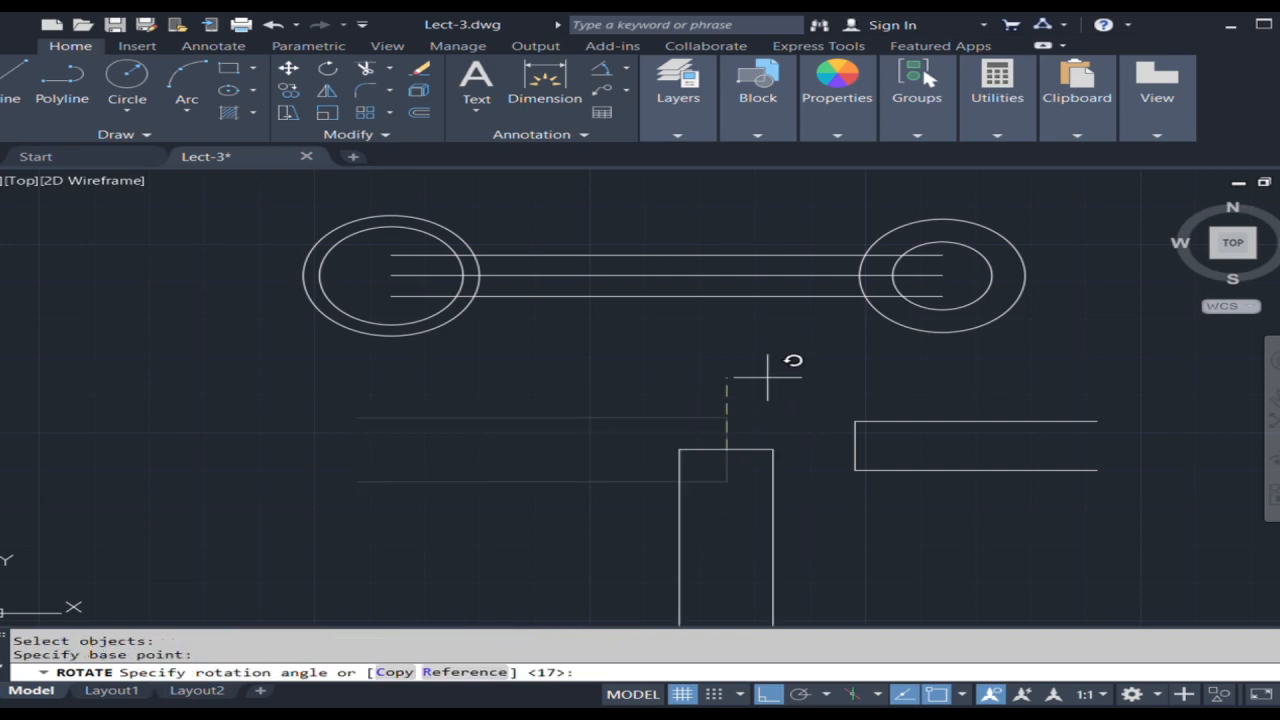
pyautogui.press('F8')
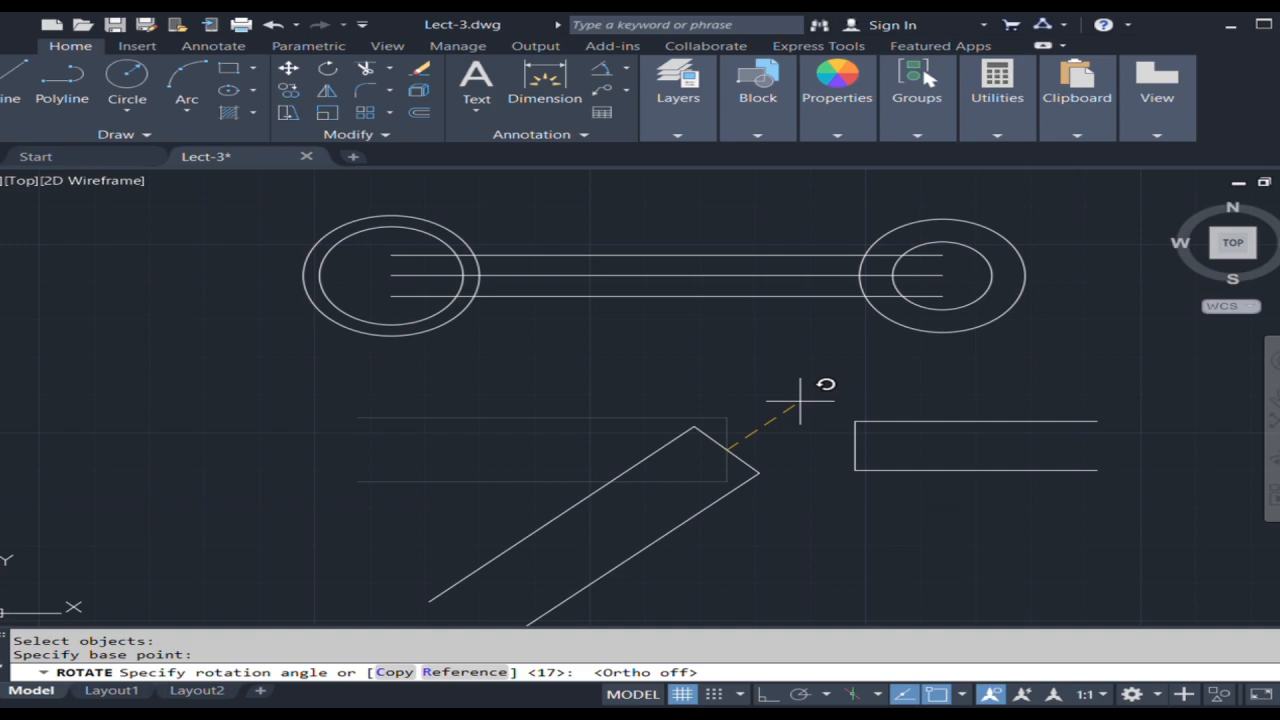
pyautogui.write('17')
pyautogui.press('Return')
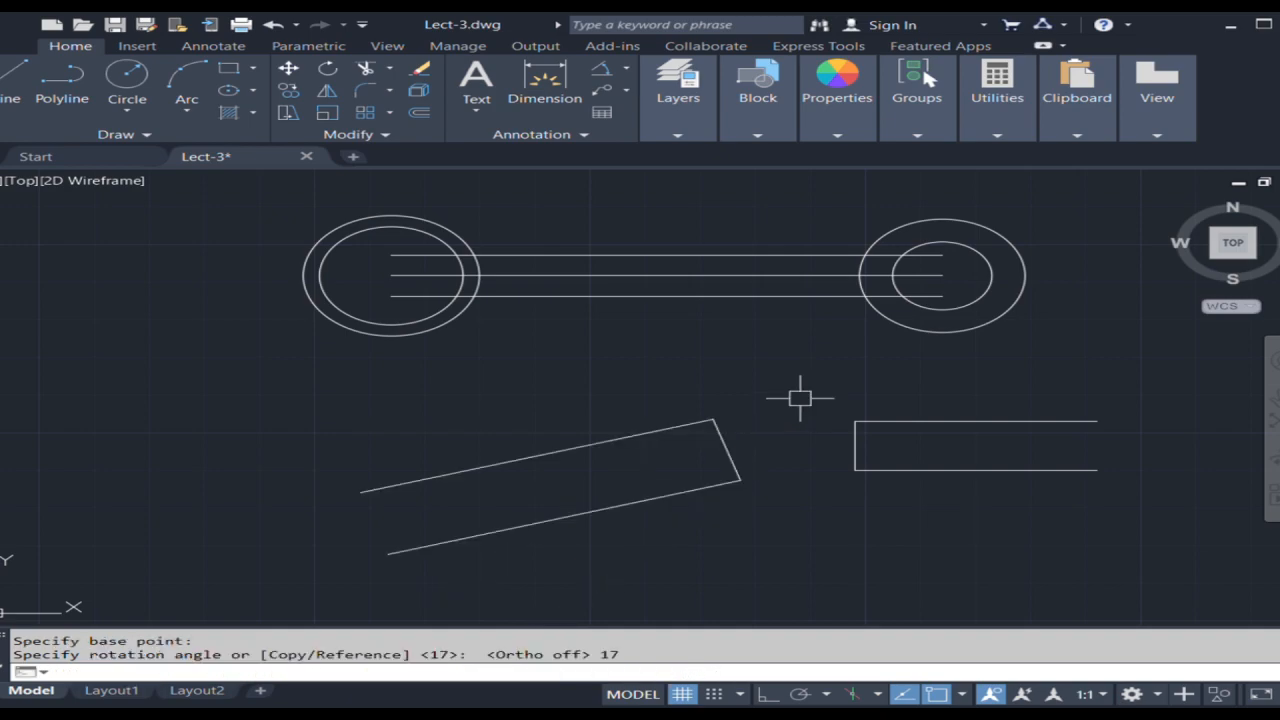
# - Rotate the smaller three-sided shape by 17 degrees about the midpoint of its closed end
pyautogui.press('Return')
pyautogui.click(823, 373)
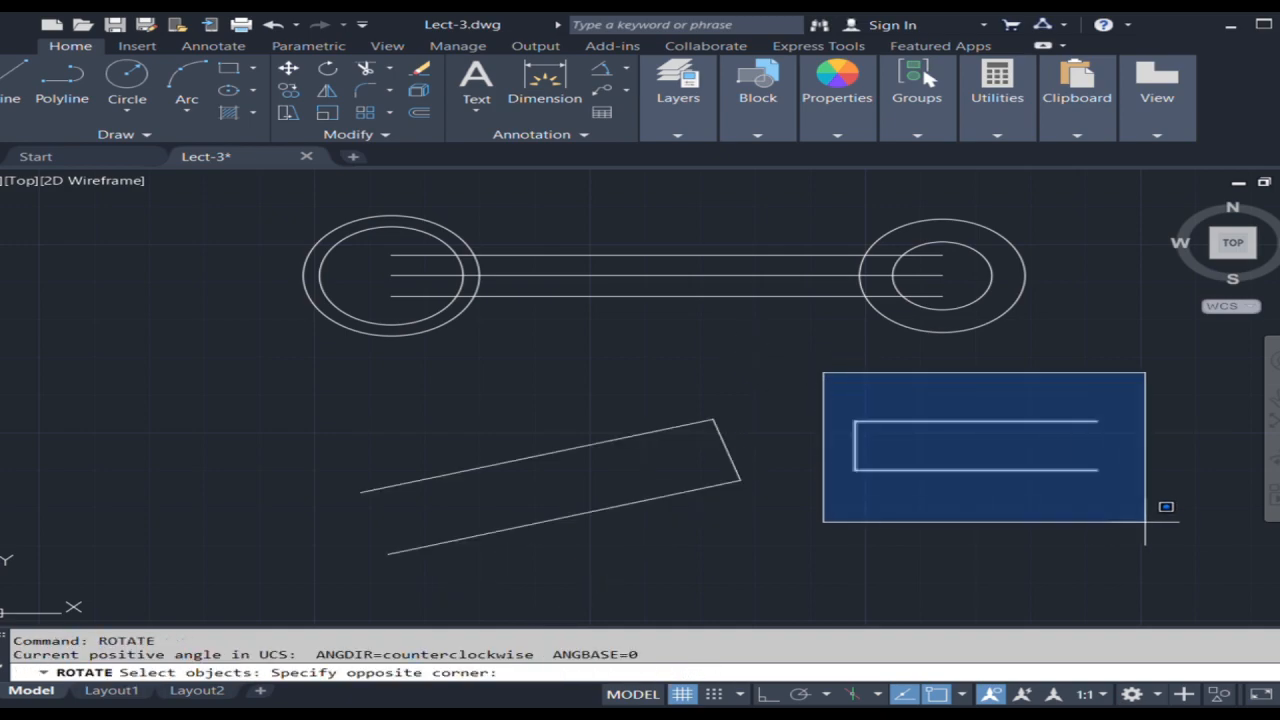
pyautogui.click(1145, 521)
pyautogui.press('Return')
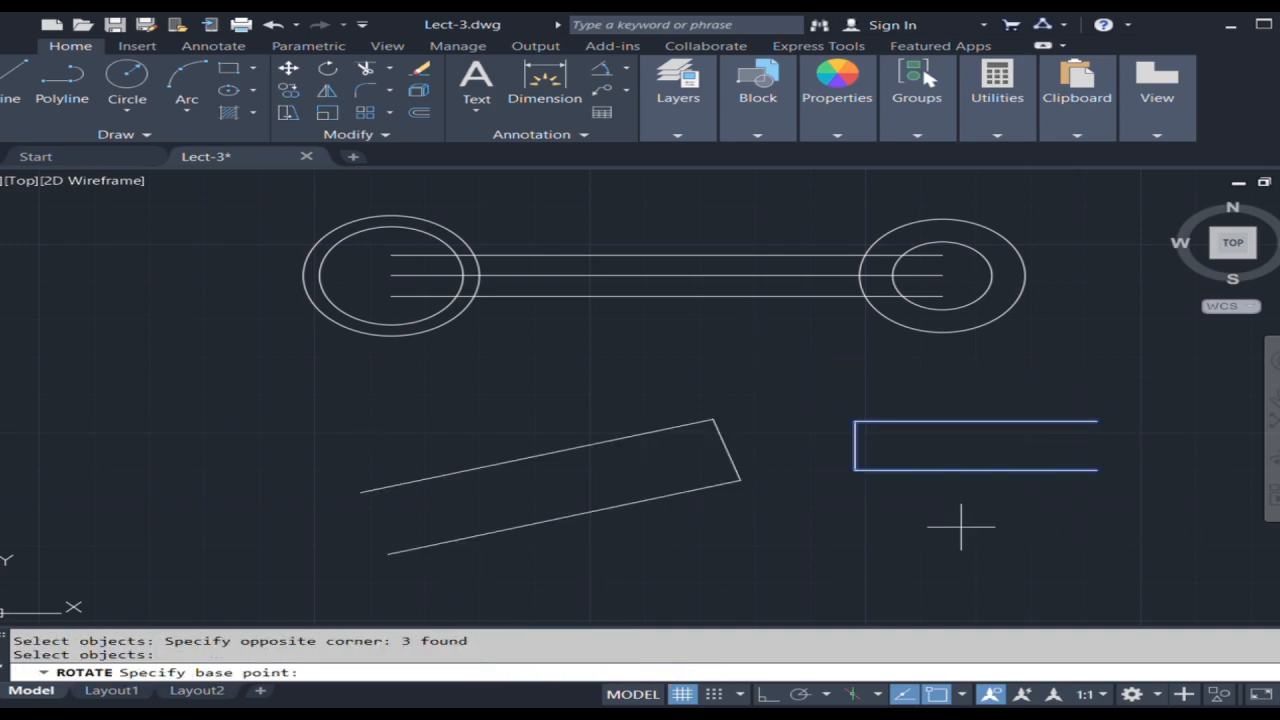
pyautogui.click(857, 446)
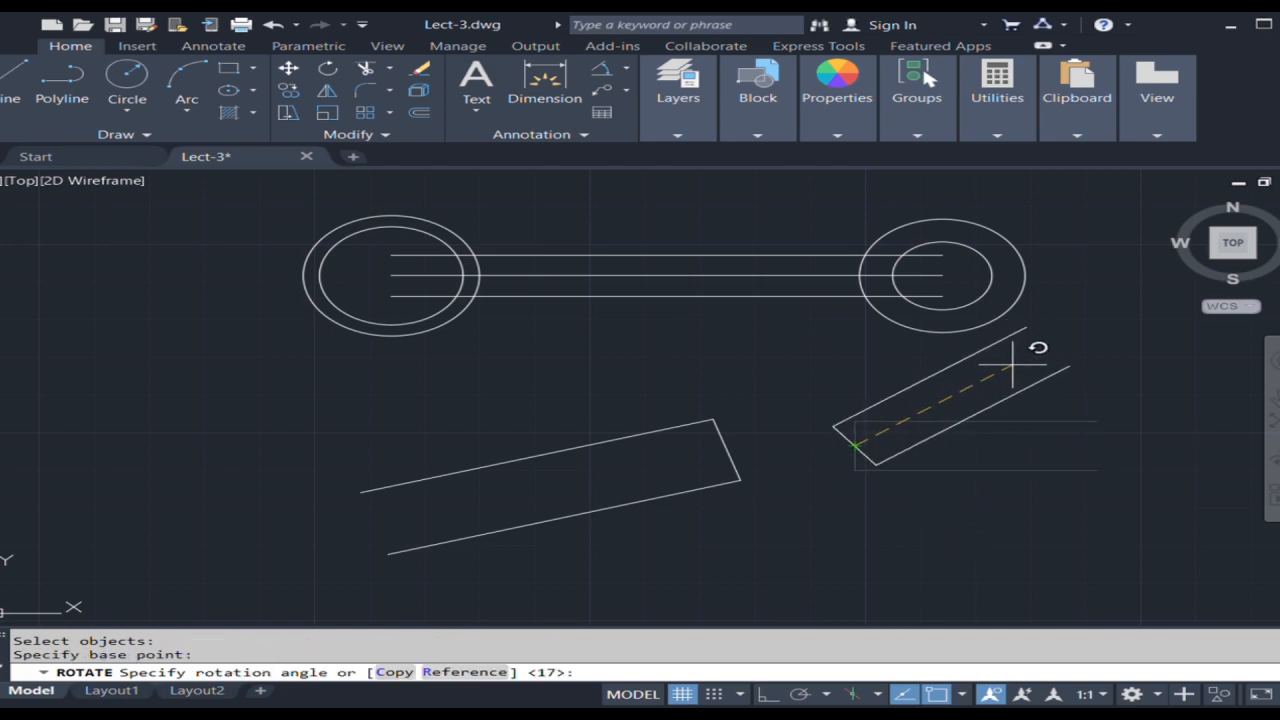
pyautogui.write('17')
pyautogui.press('Return')
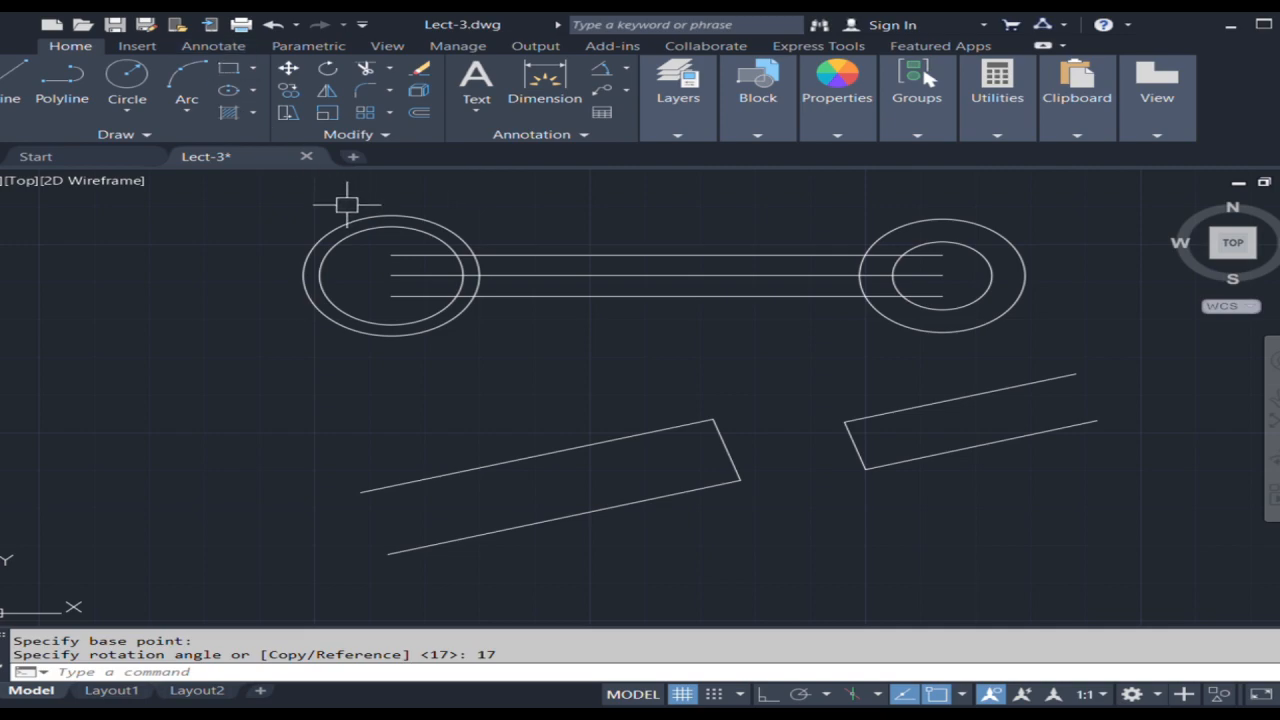
# - Fillet the left outer circle and the lower connecting line with a radius of 47
pyautogui.write('f')
pyautogui.press('Return')
pyautogui.write('r')
pyautogui.press('Return')
pyautogui.write('47')
pyautogui.press('Return')
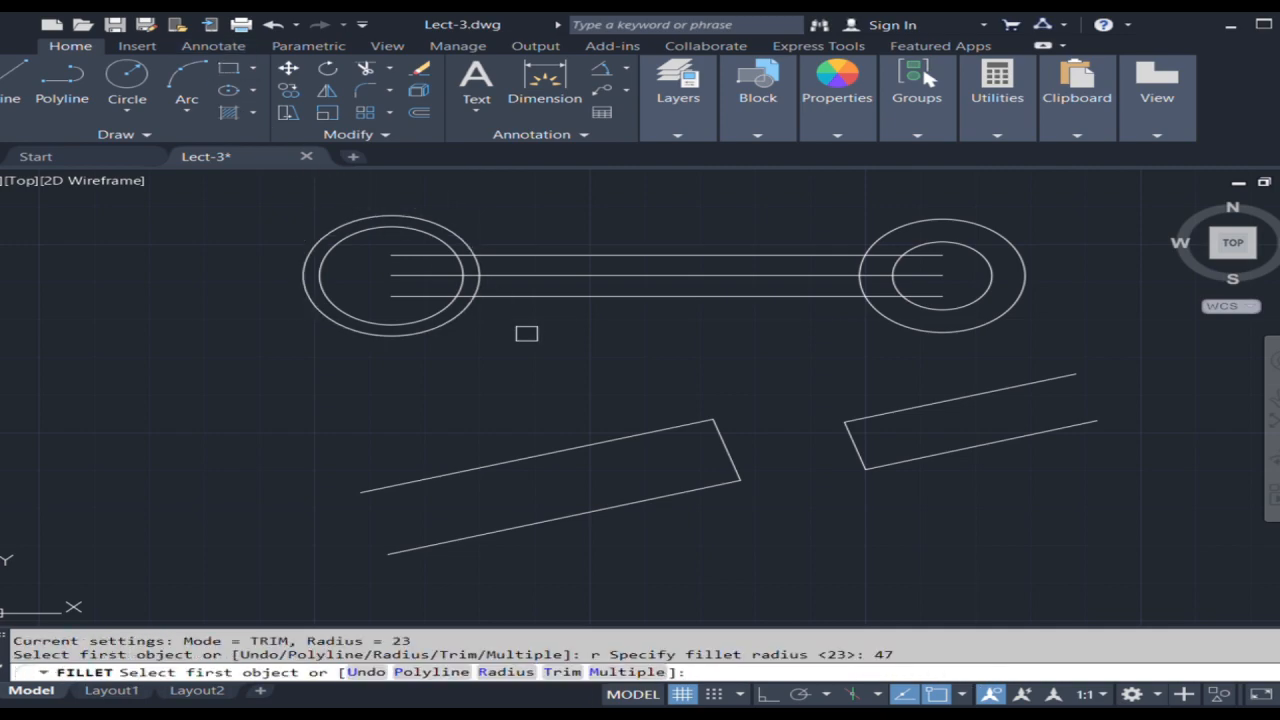
pyautogui.scroll(2, 526, 334)
pyautogui.click(424, 296)
pyautogui.click(500, 272)
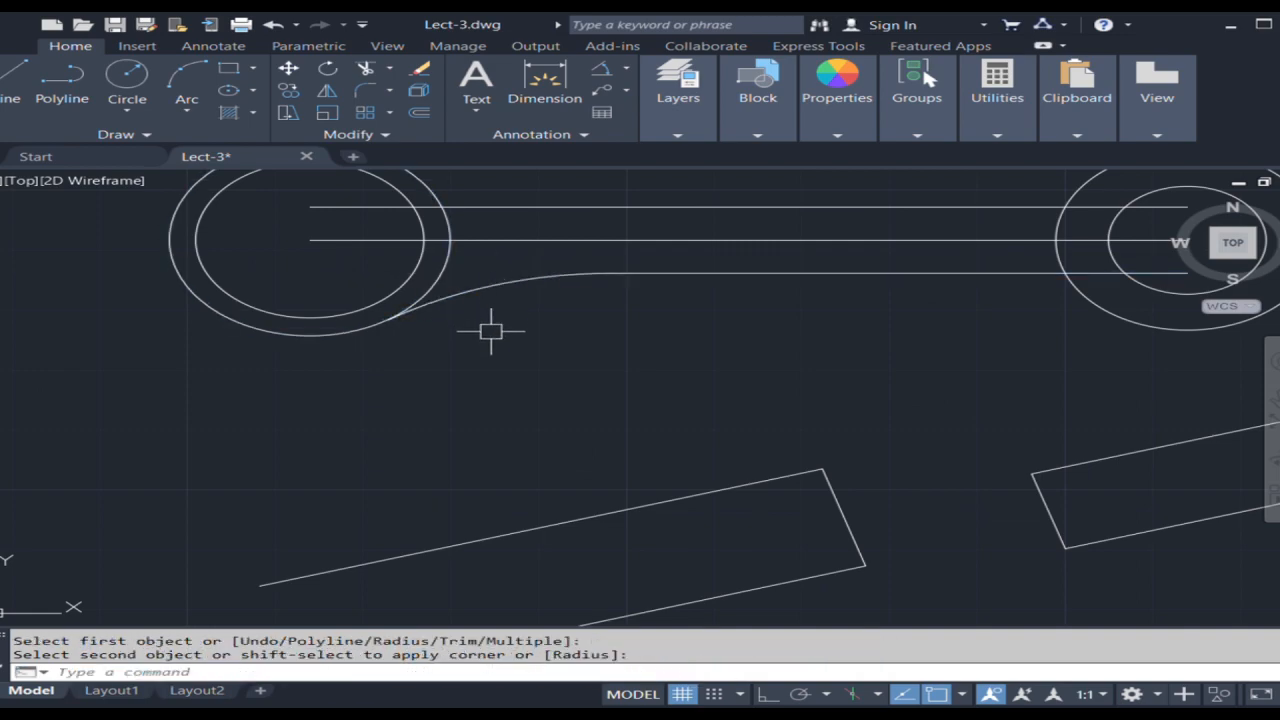
# - Fillet the left outer circle and the upper connecting line with the same radius of 47
pyautogui.press('Return')
pyautogui.click(442, 182)
pyautogui.click(540, 208)
# - Set the fillet radius to 23 and fillet the right outer circle with the lower connecting line
pyautogui.press('Return')
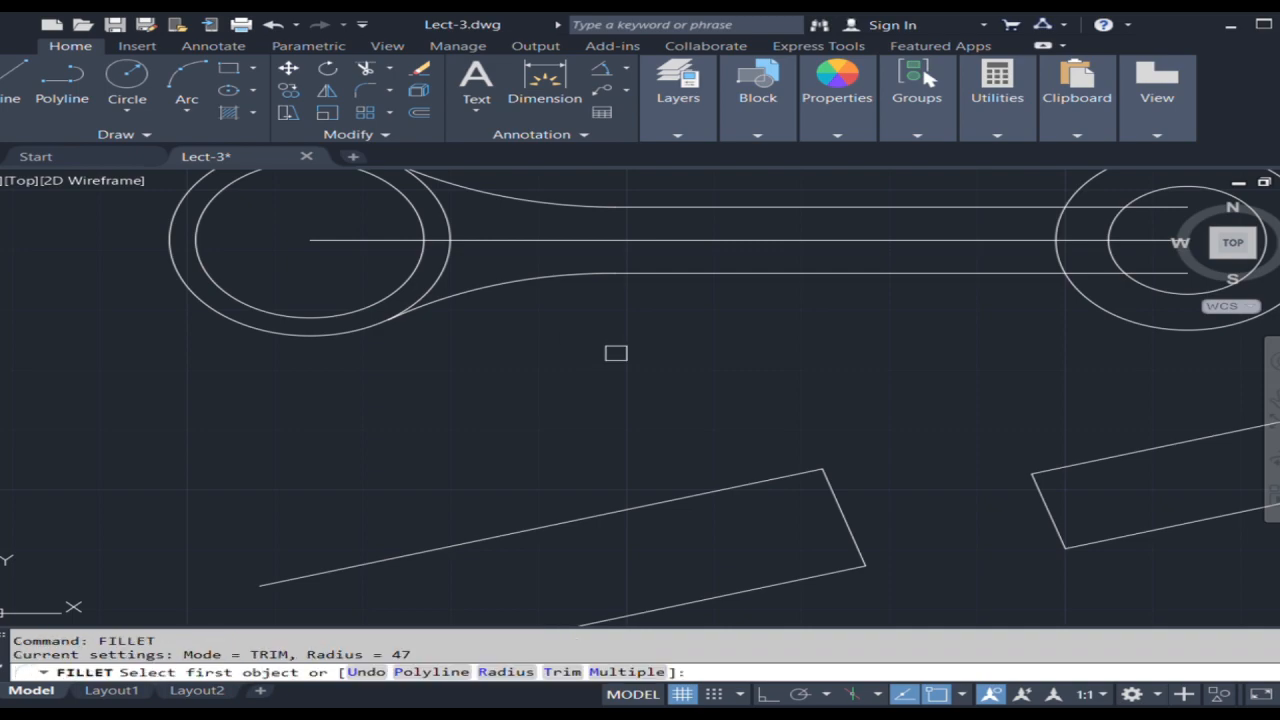
pyautogui.write('r')
pyautogui.press('Return')
pyautogui.write('23')
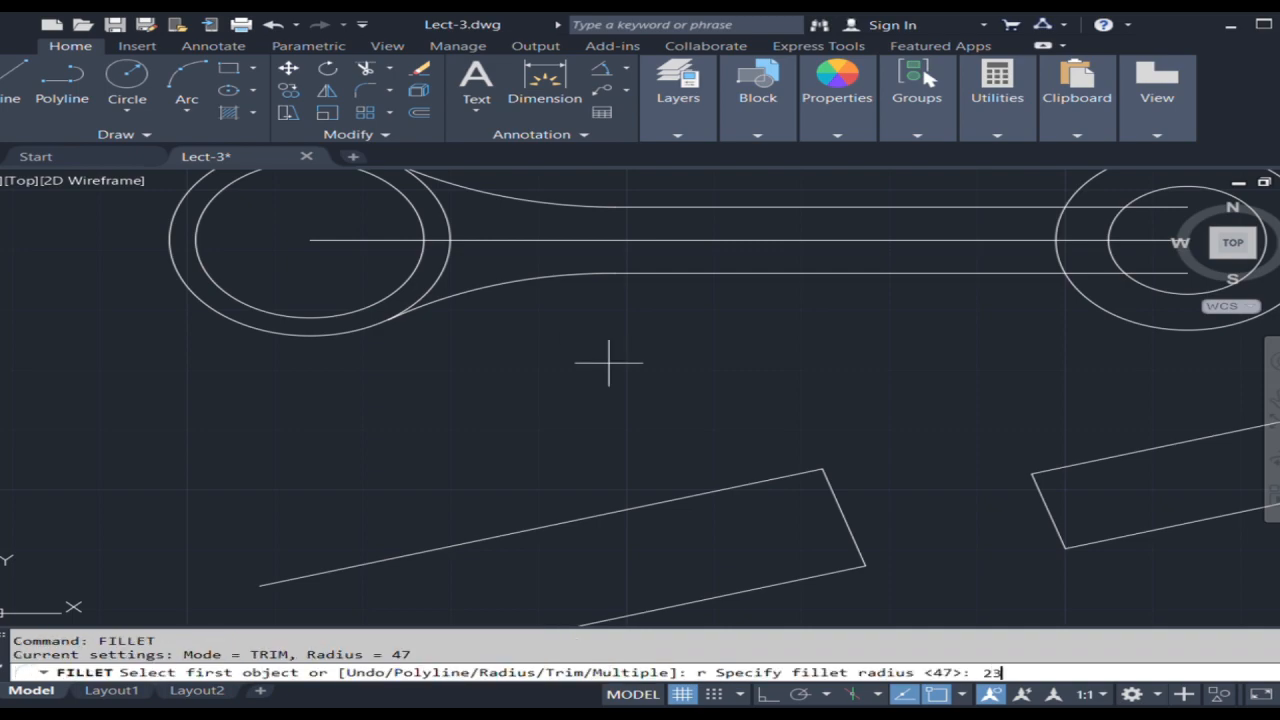
pyautogui.press('Return')
pyautogui.press('Return')
pyautogui.press('Return')
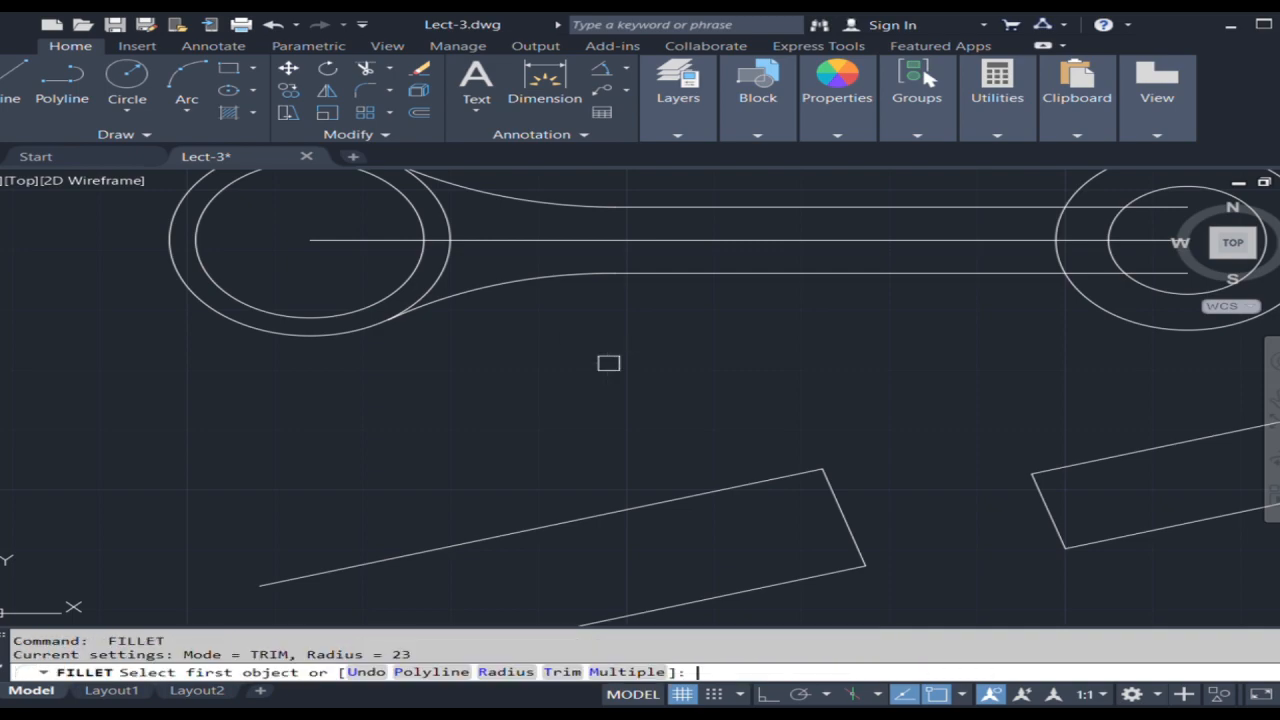
pyautogui.press('Return')
pyautogui.press('Return')
pyautogui.write('r')
pyautogui.press('Return')
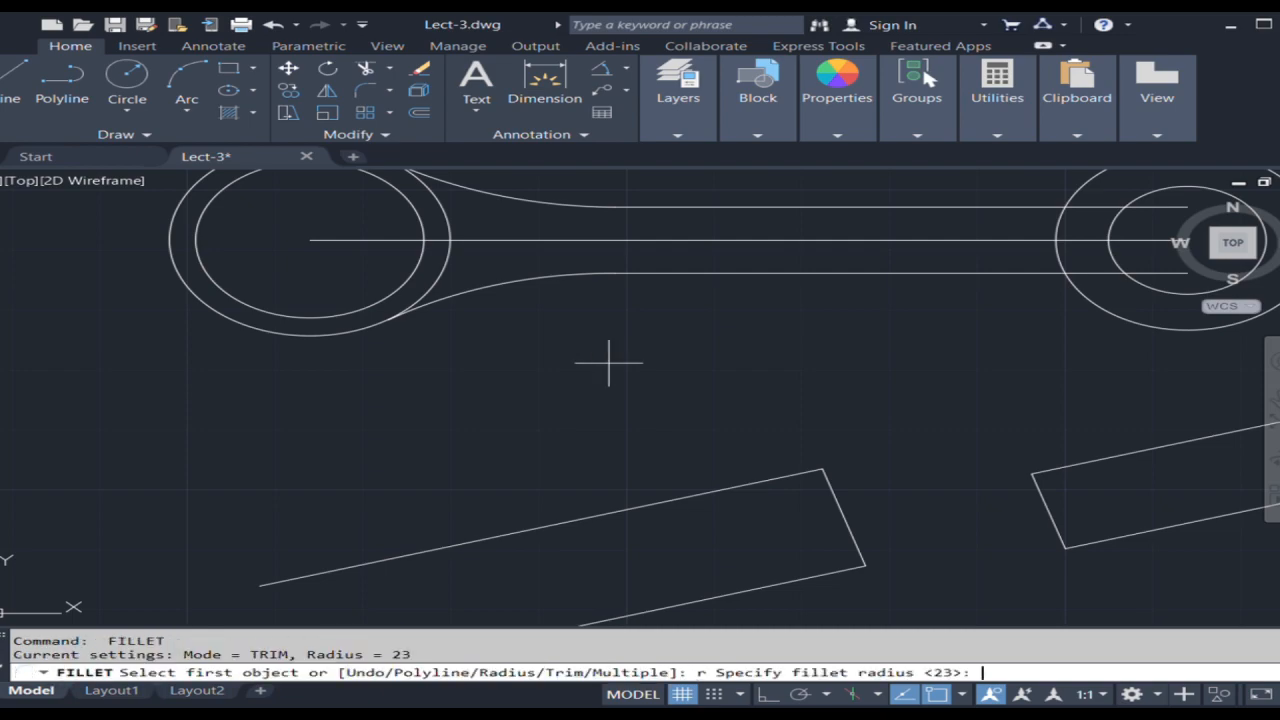
pyautogui.press('Return')
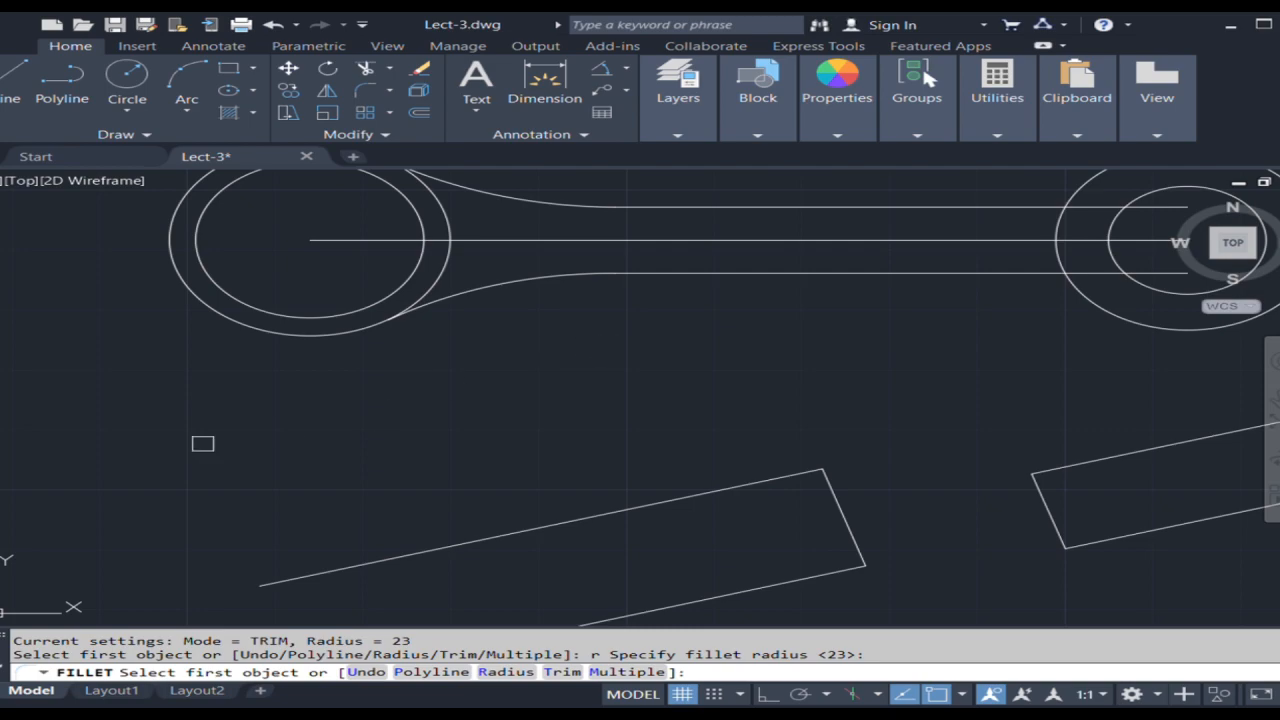
pyautogui.click(1084, 296)
pyautogui.moveTo(880, 356); pyautogui.dragTo(786, 480, button='middle')
pyautogui.click(889, 395)
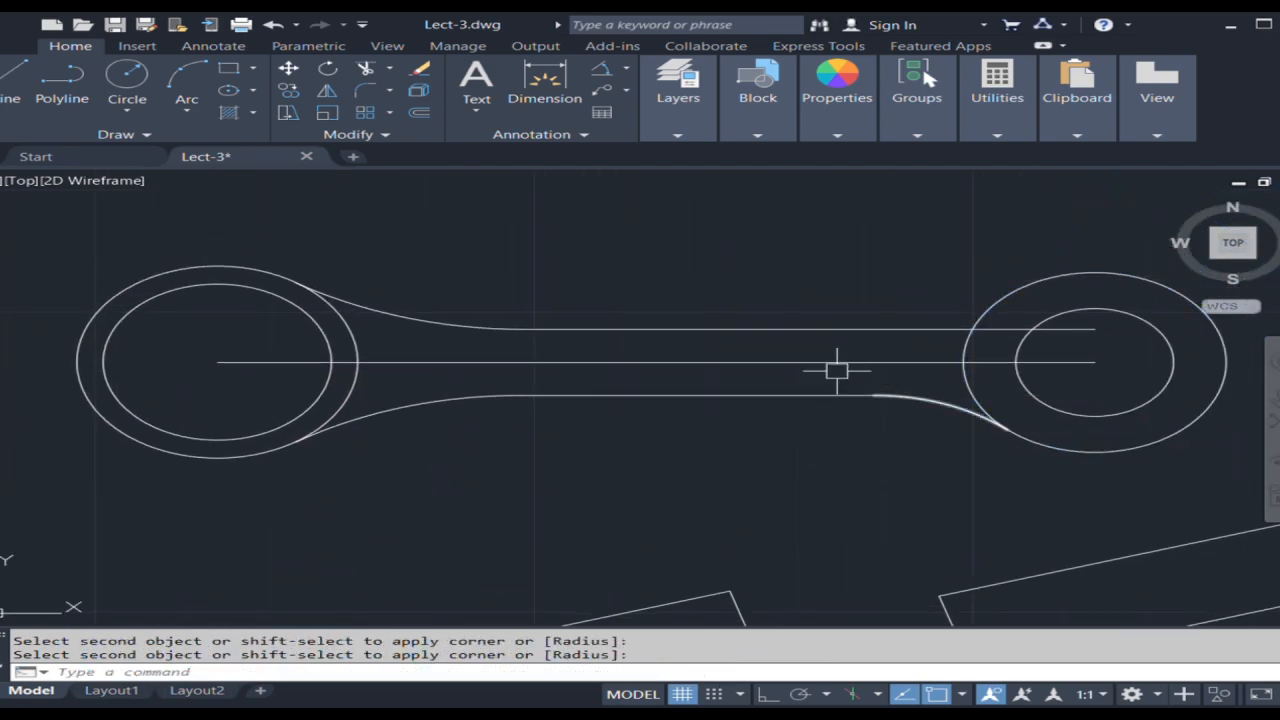
# - Fillet the upper connecting line and the right outer circle with the same radius of 23
pyautogui.press('Return')
pyautogui.click(911, 328)
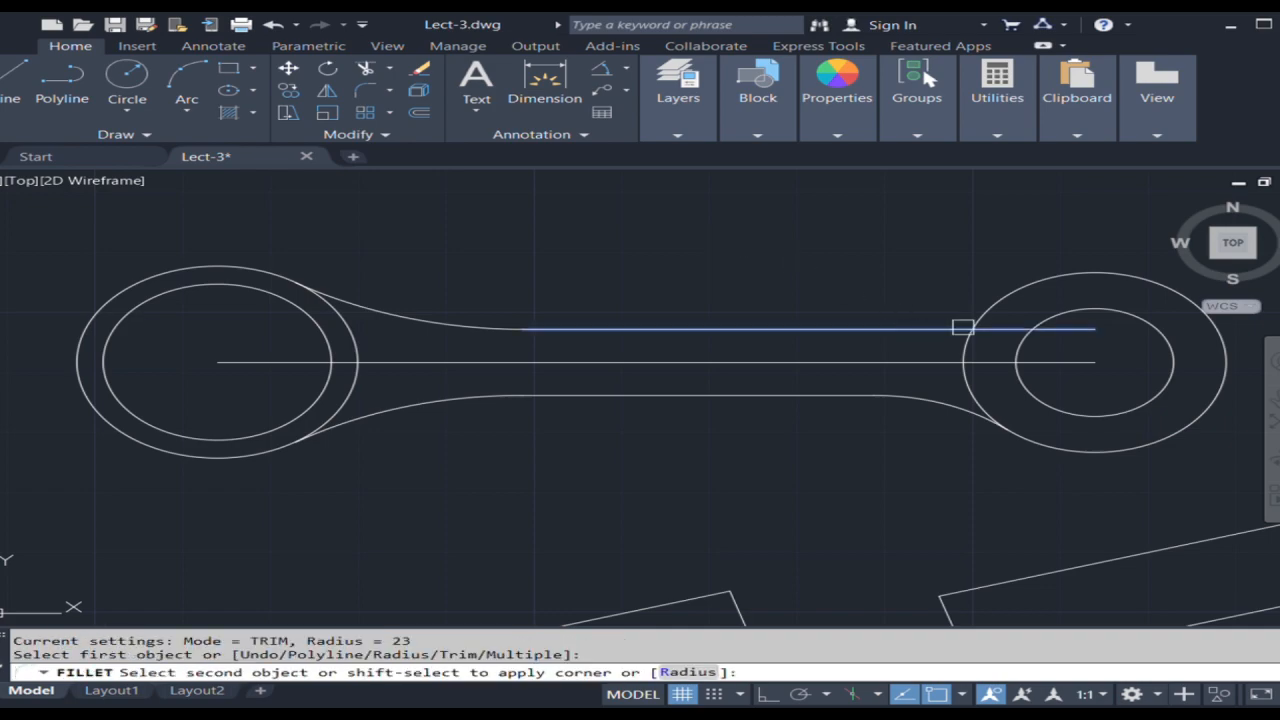
pyautogui.click(999, 300)
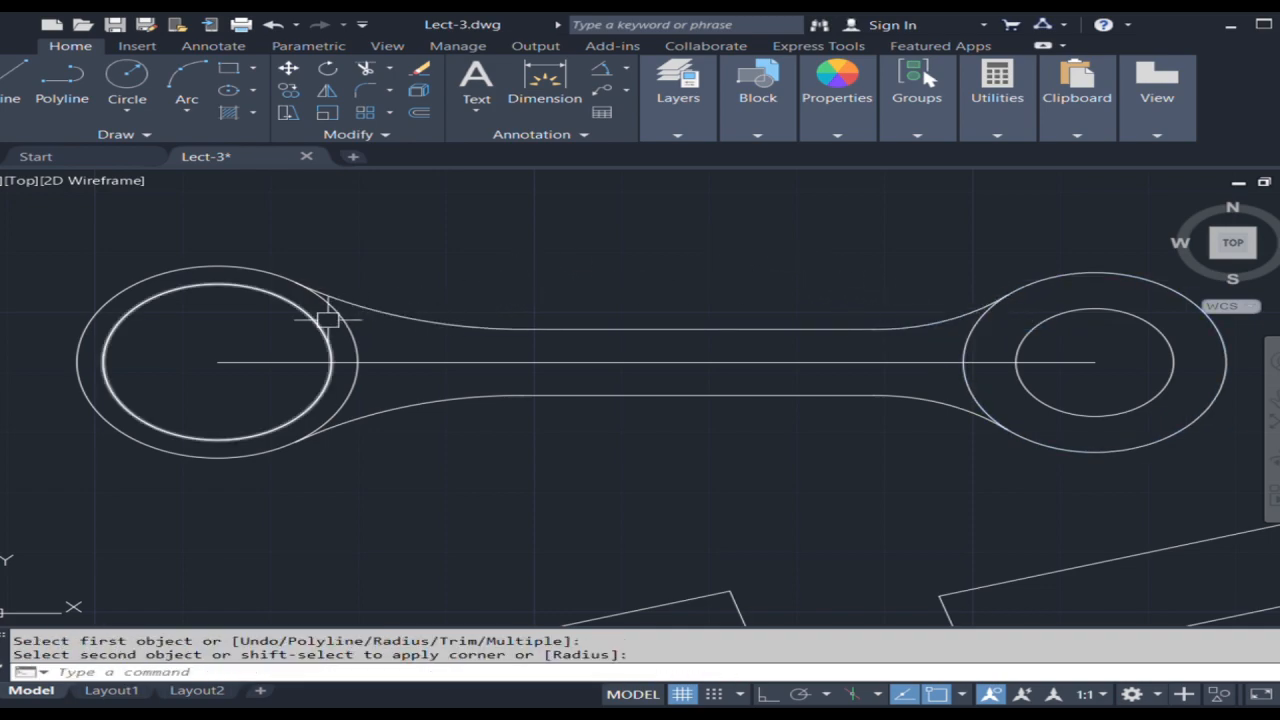
# - Move the larger three-sided shape by the midpoint of its closed end onto the left circles' center
pyautogui.moveTo(566, 334); pyautogui.dragTo(672, 334, button='middle')
pyautogui.scroll(-5, 523, 271)
pyautogui.click(376, 322)
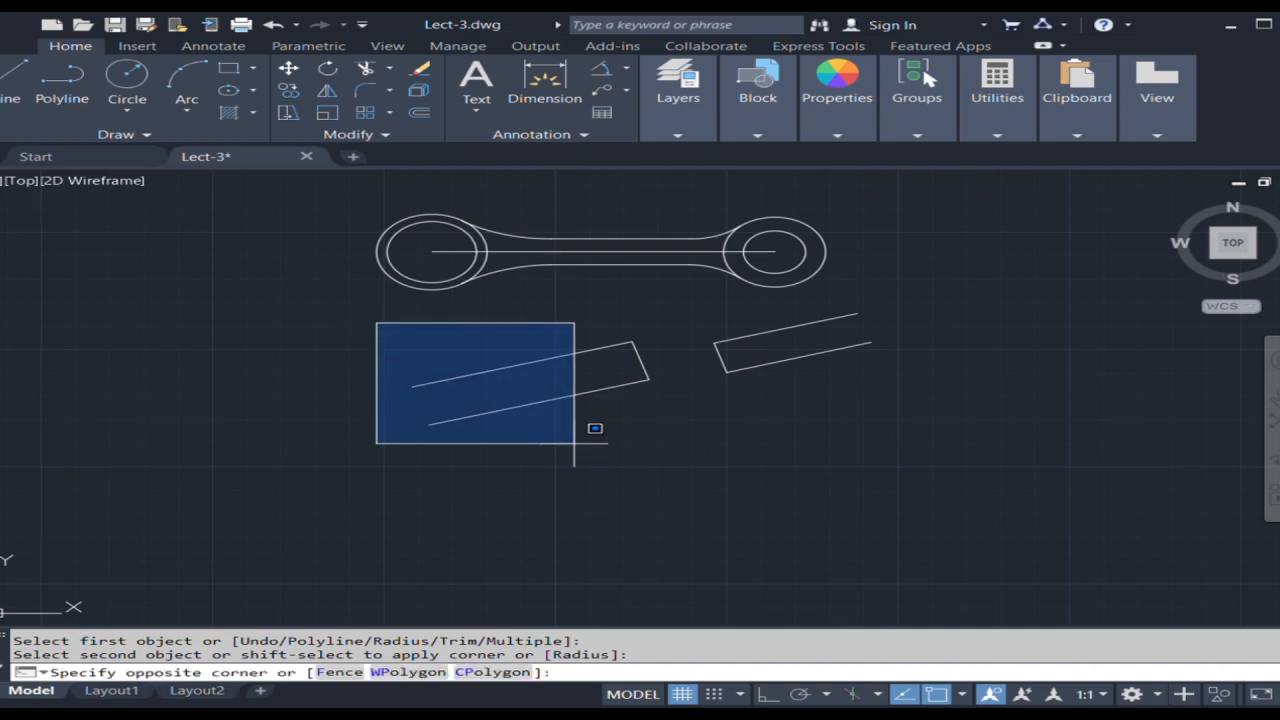
pyautogui.click(674, 487)
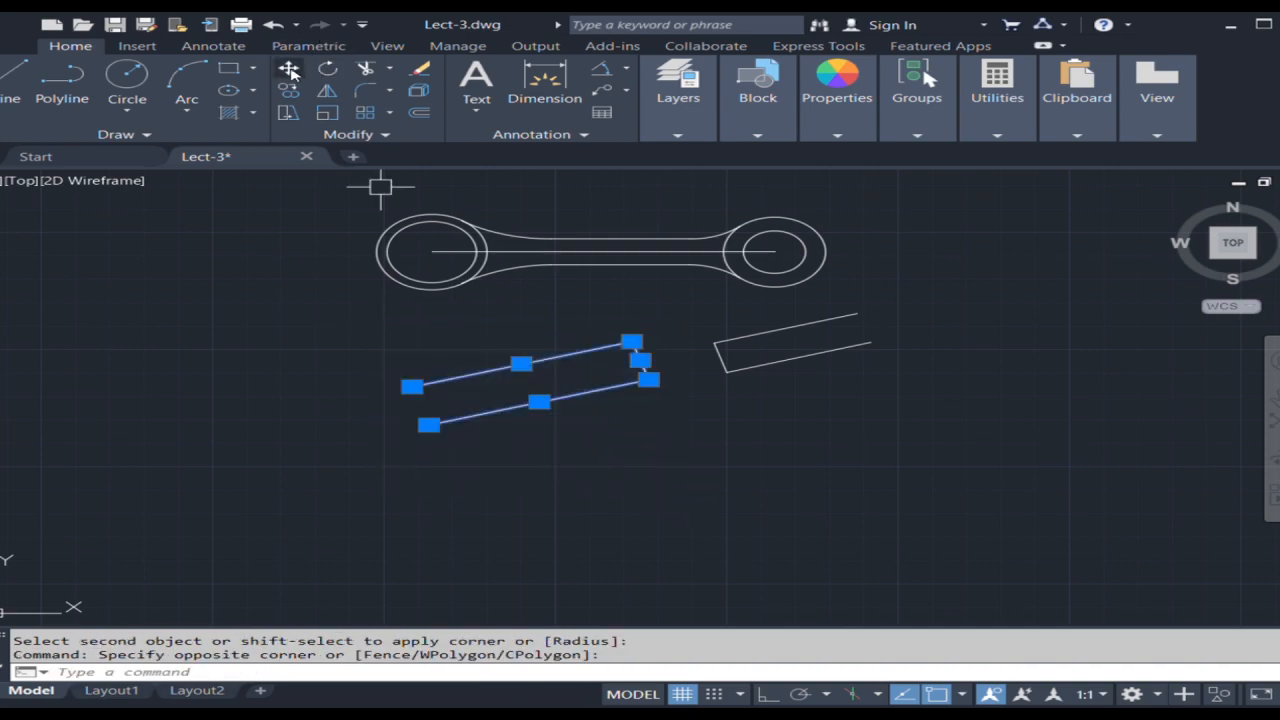
pyautogui.click(290, 72)
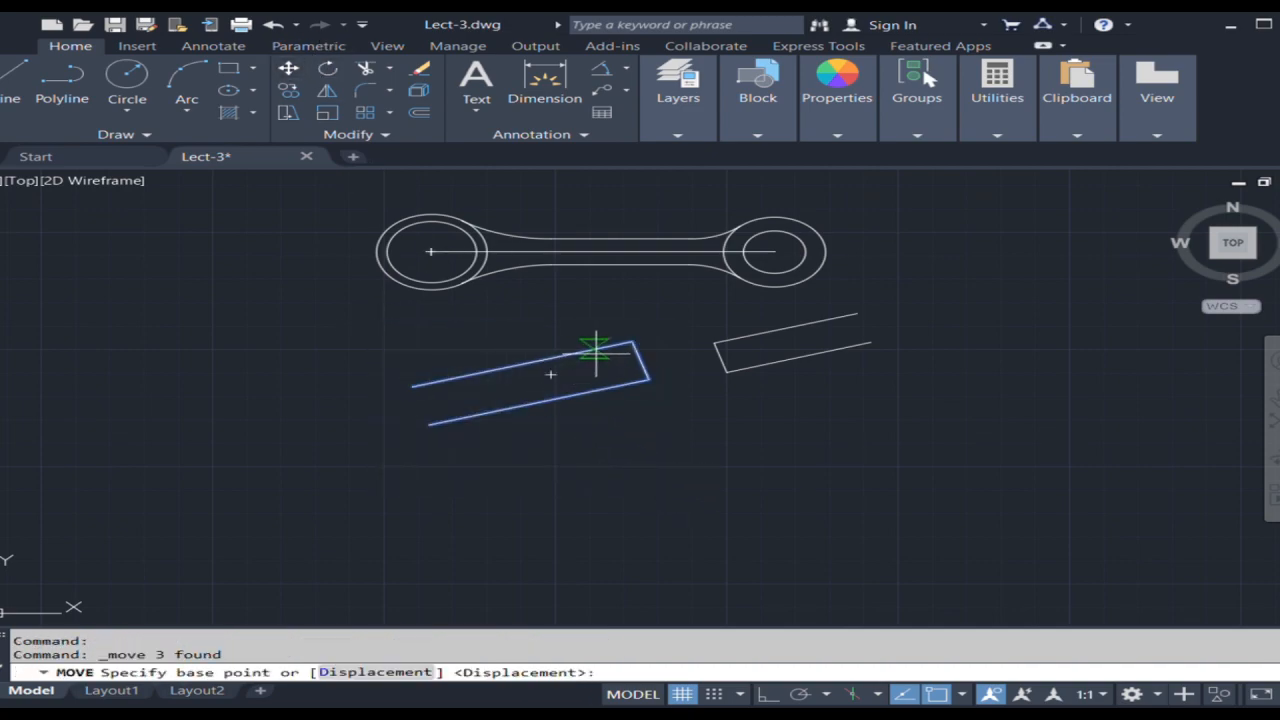
pyautogui.click(640, 360)
pyautogui.scroll(5, 455, 250)
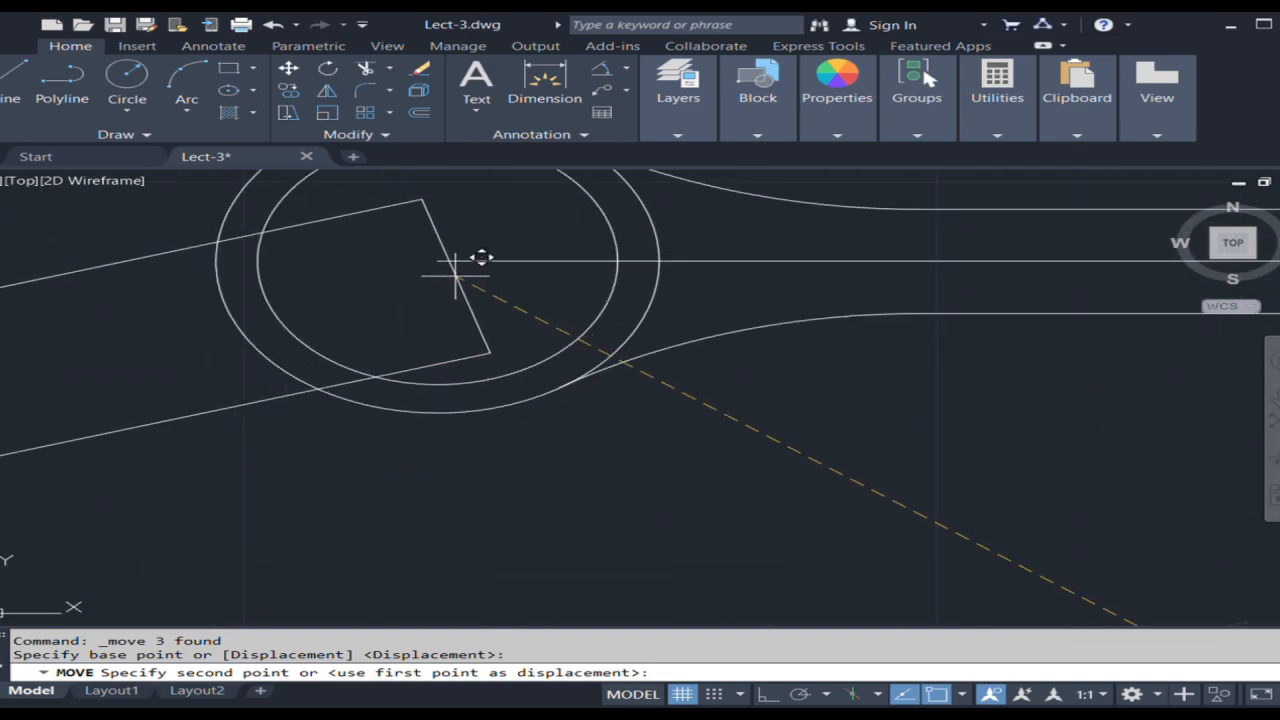
pyautogui.click(437, 260)
# - Move the smaller three-sided shape by the midpoint of its closed end onto the right circles' center
pyautogui.scroll(-5, 325, 282)
pyautogui.click(597, 314)
pyautogui.click(865, 440)
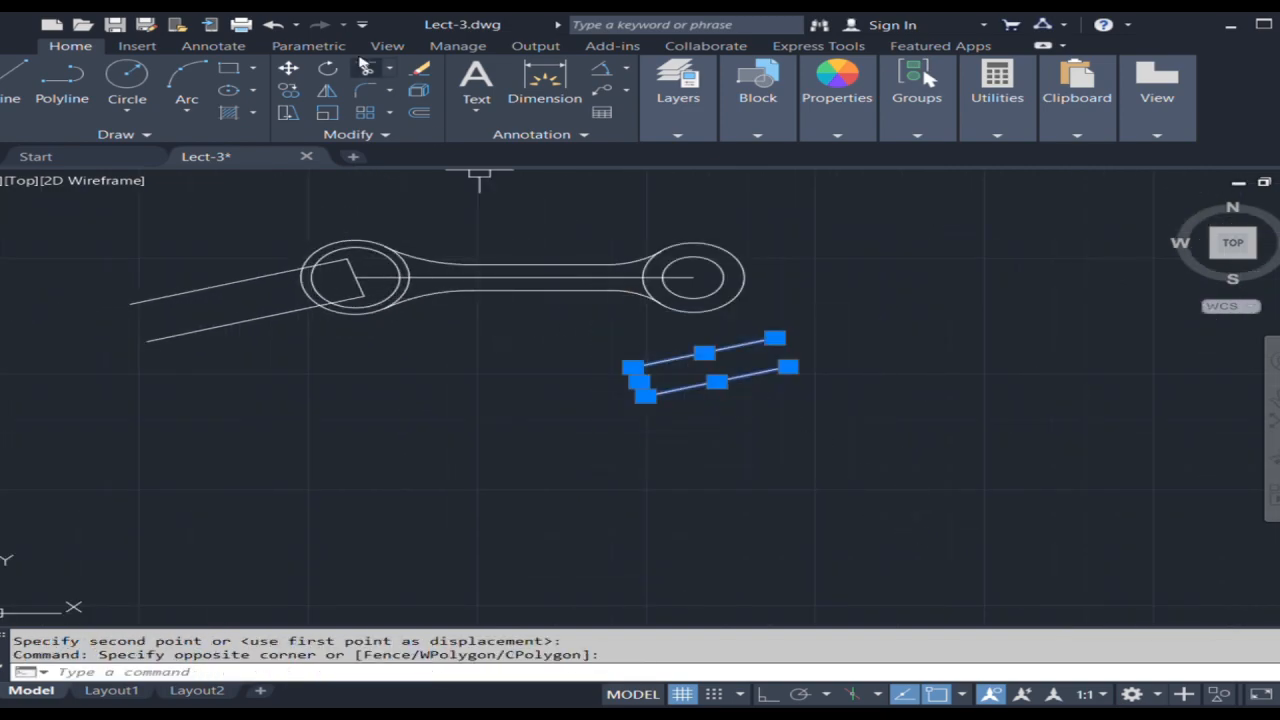
pyautogui.click(288, 68)
pyautogui.click(640, 381)
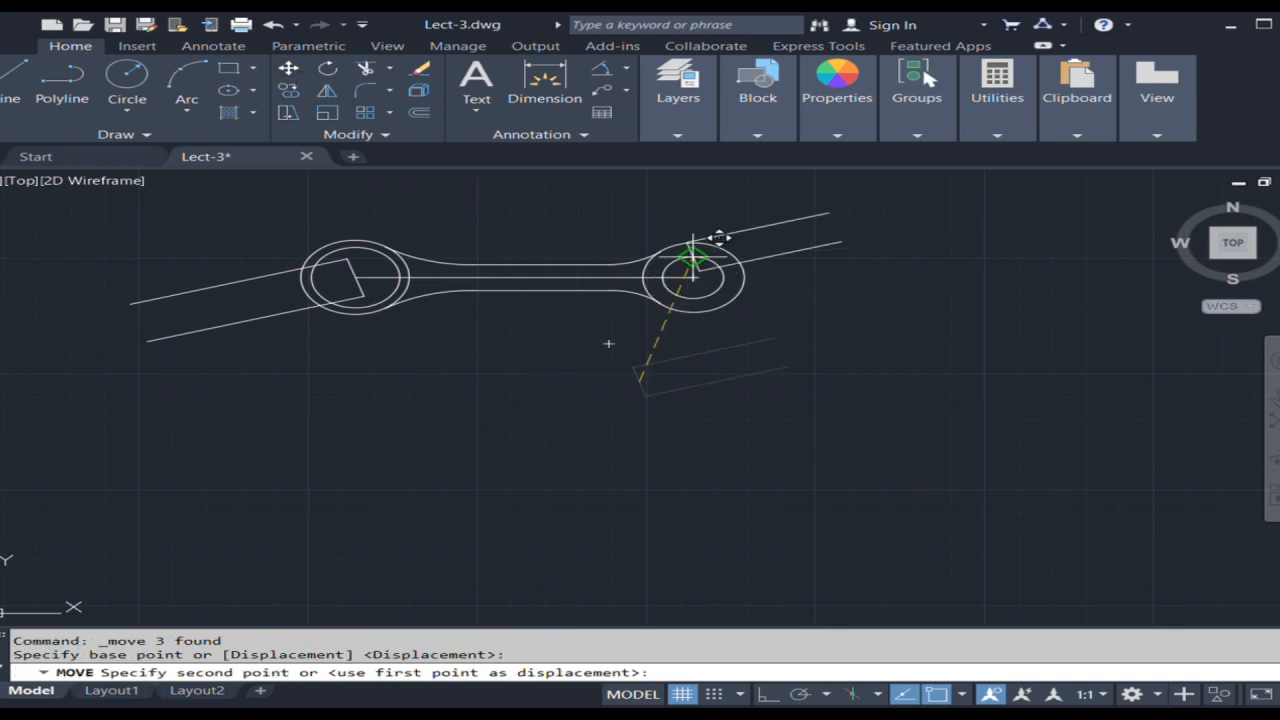
pyautogui.scroll(5, 686, 266)
pyautogui.click(657, 318)
# - Draw a start-end-radius arc of radius 13 from the lower to the upper corner of the larger shape's closed end
pyautogui.scroll(-5, 686, 251)
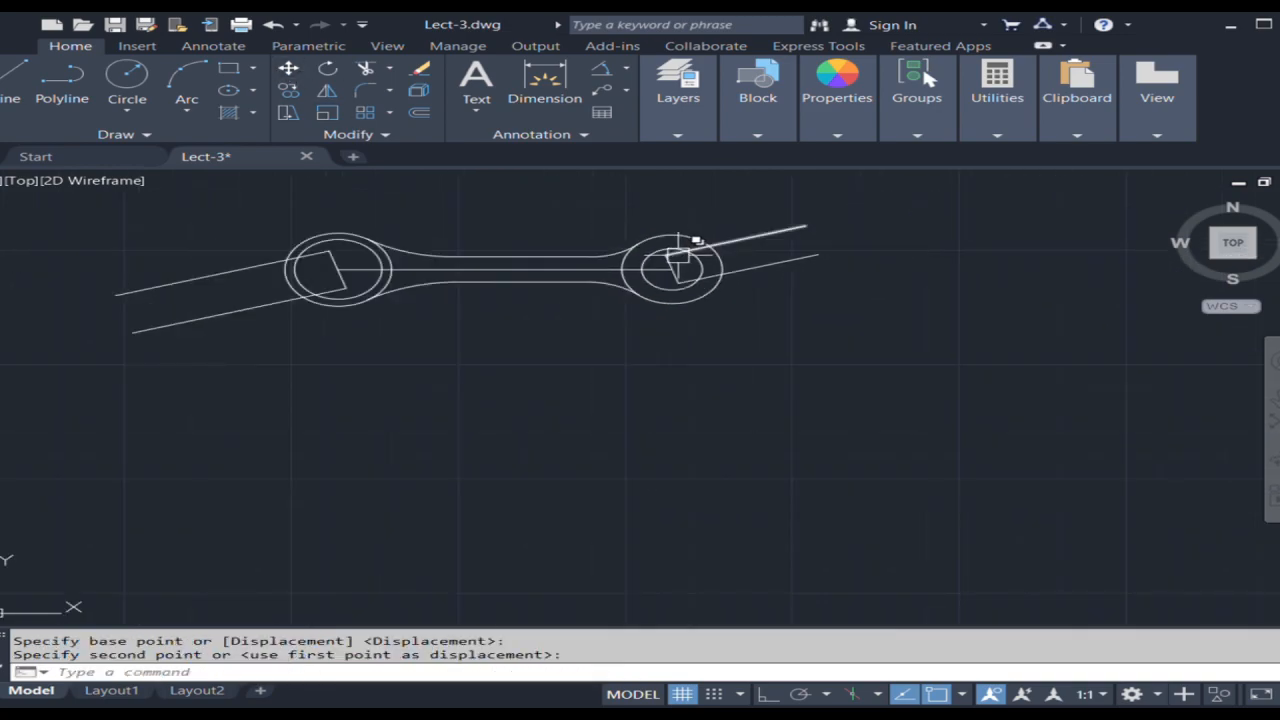
pyautogui.scroll(4, 300, 262)
pyautogui.moveTo(290, 272); pyautogui.dragTo(438, 282, button='middle')
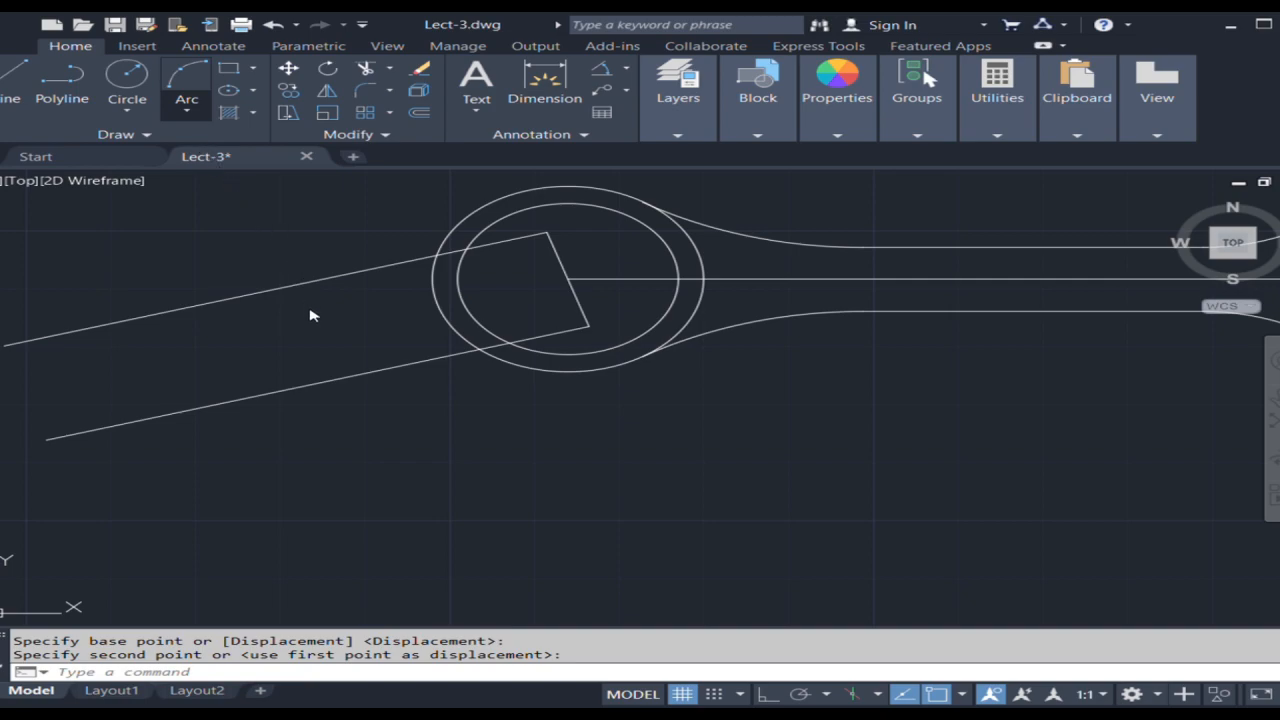
pyautogui.click(588, 325)
pyautogui.click(545, 232)
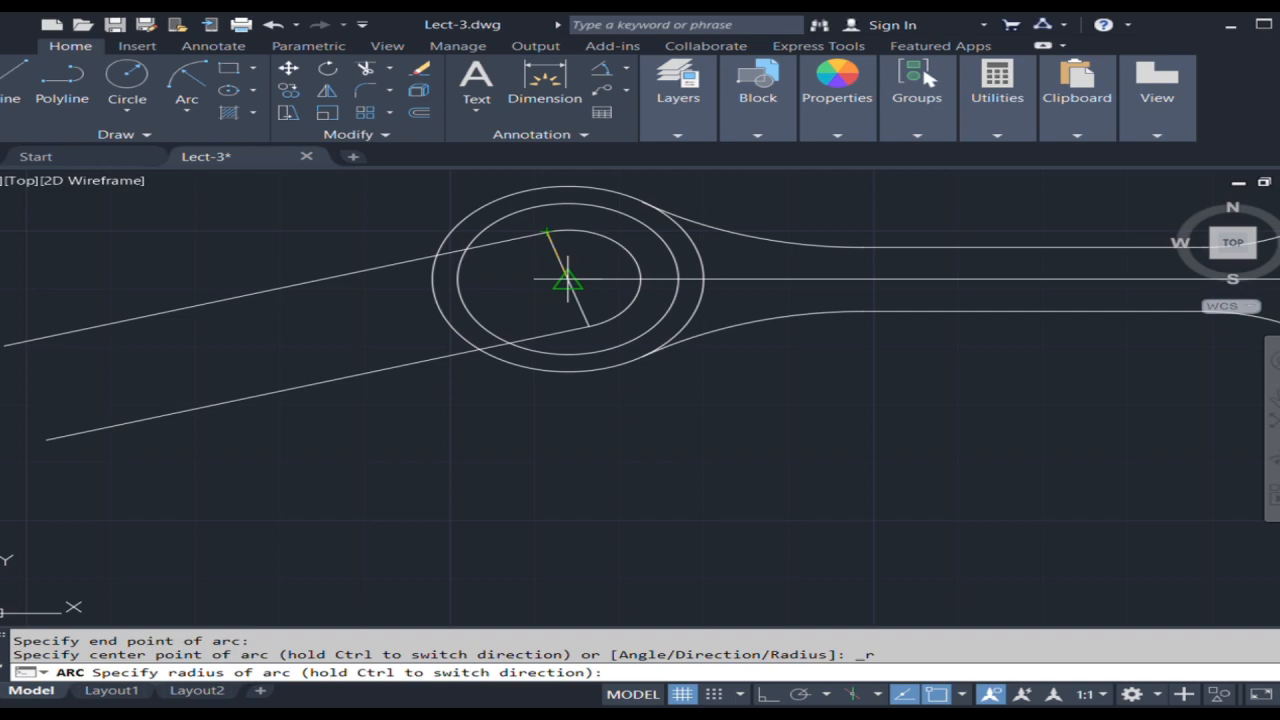
pyautogui.press('Return')
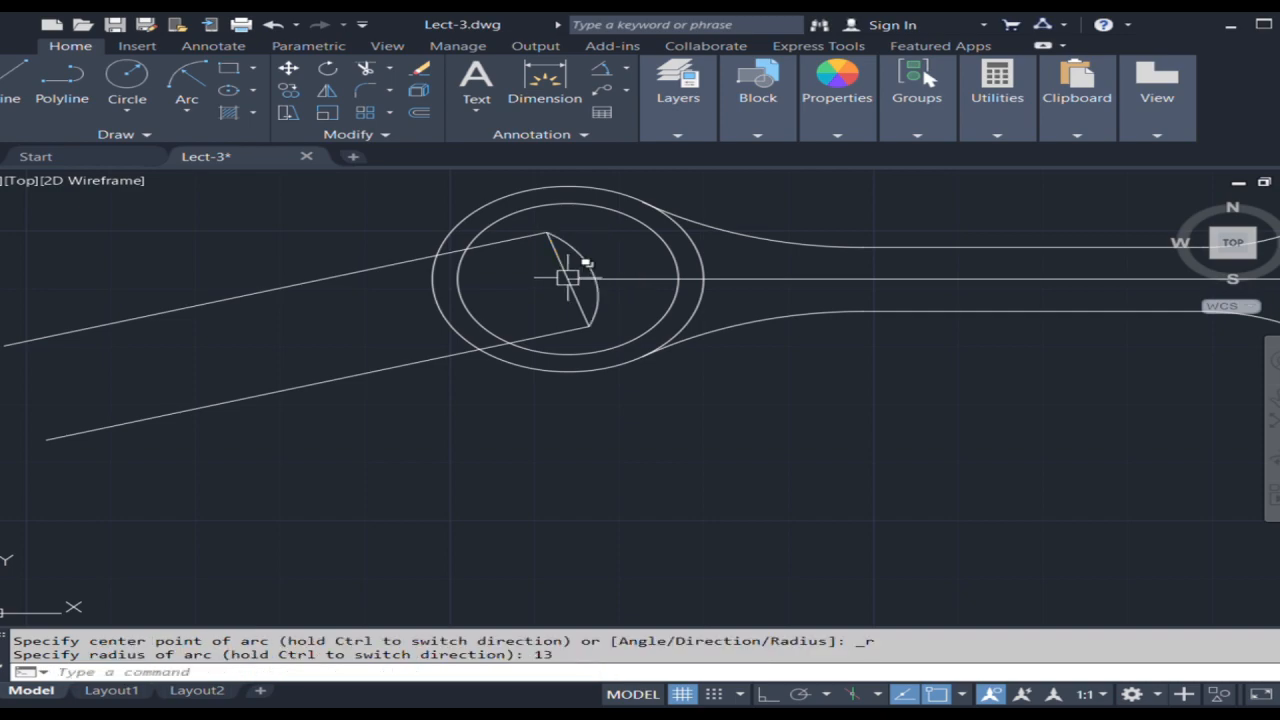
pyautogui.scroll(-4, 395, 283)
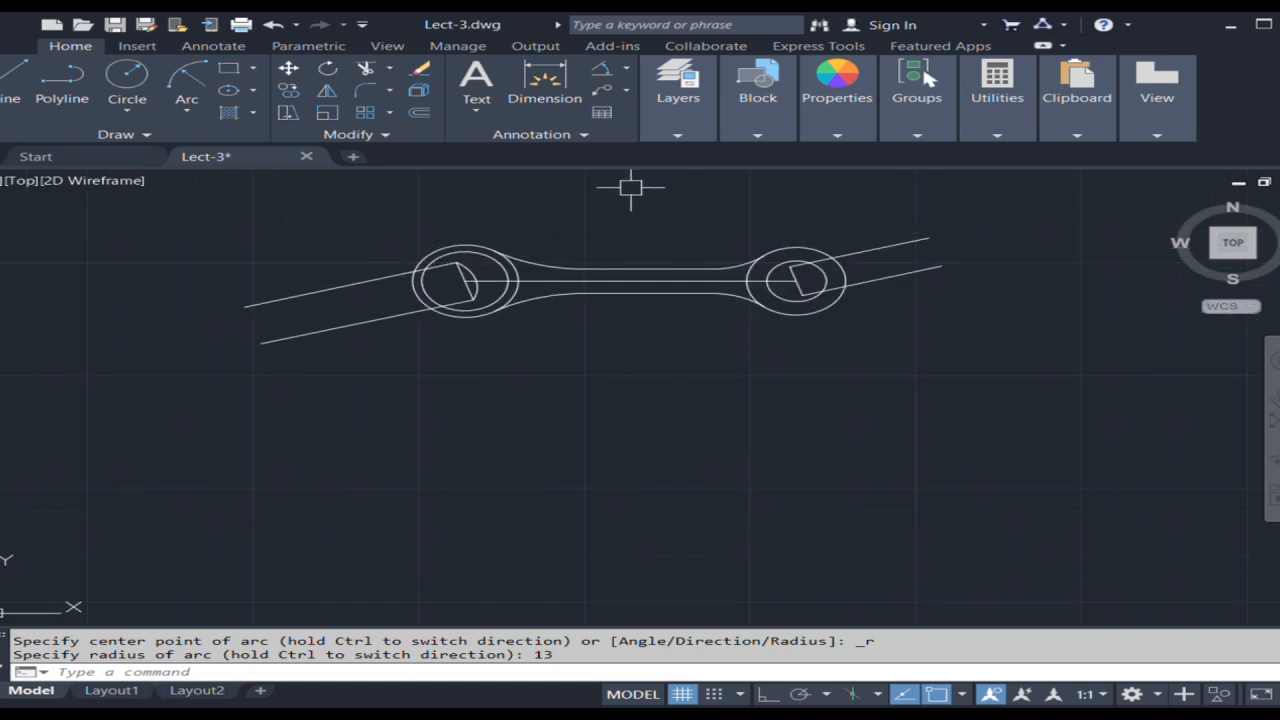
pyautogui.press('Return')
pyautogui.scroll(4, 809, 280)
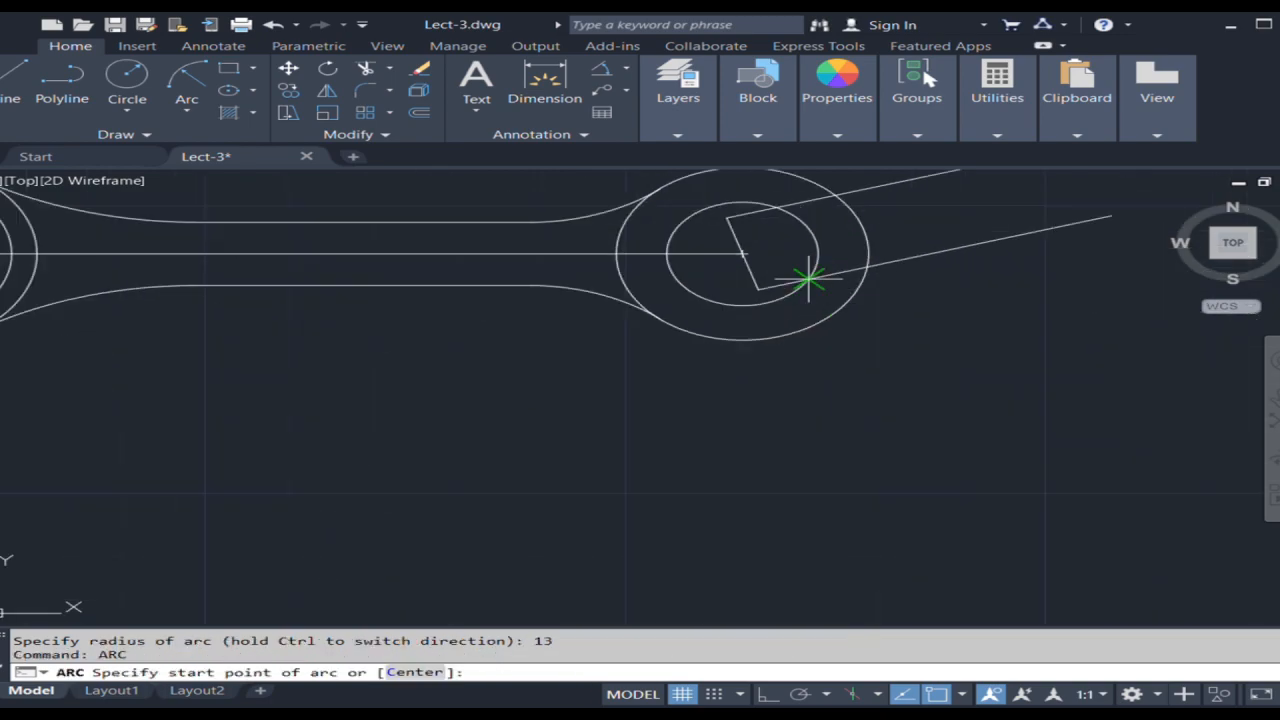
pyautogui.click(758, 290)
pyautogui.click(727, 217)
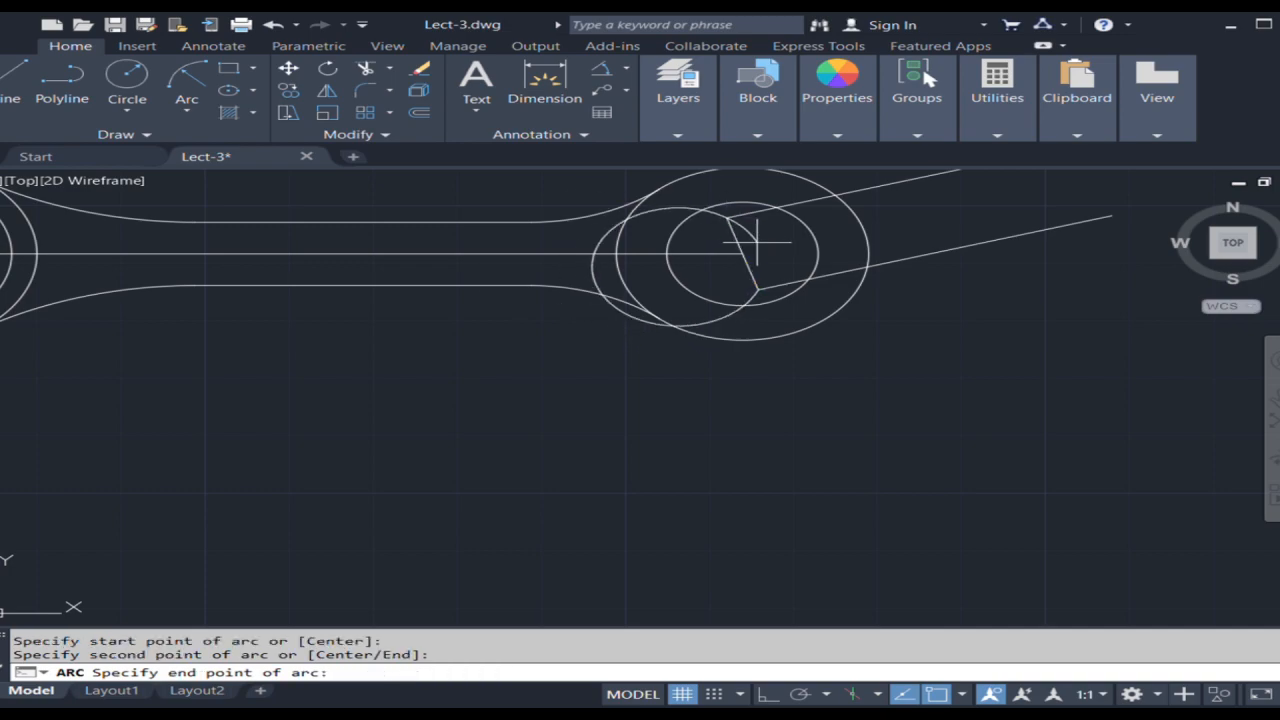
pyautogui.click(729, 215)
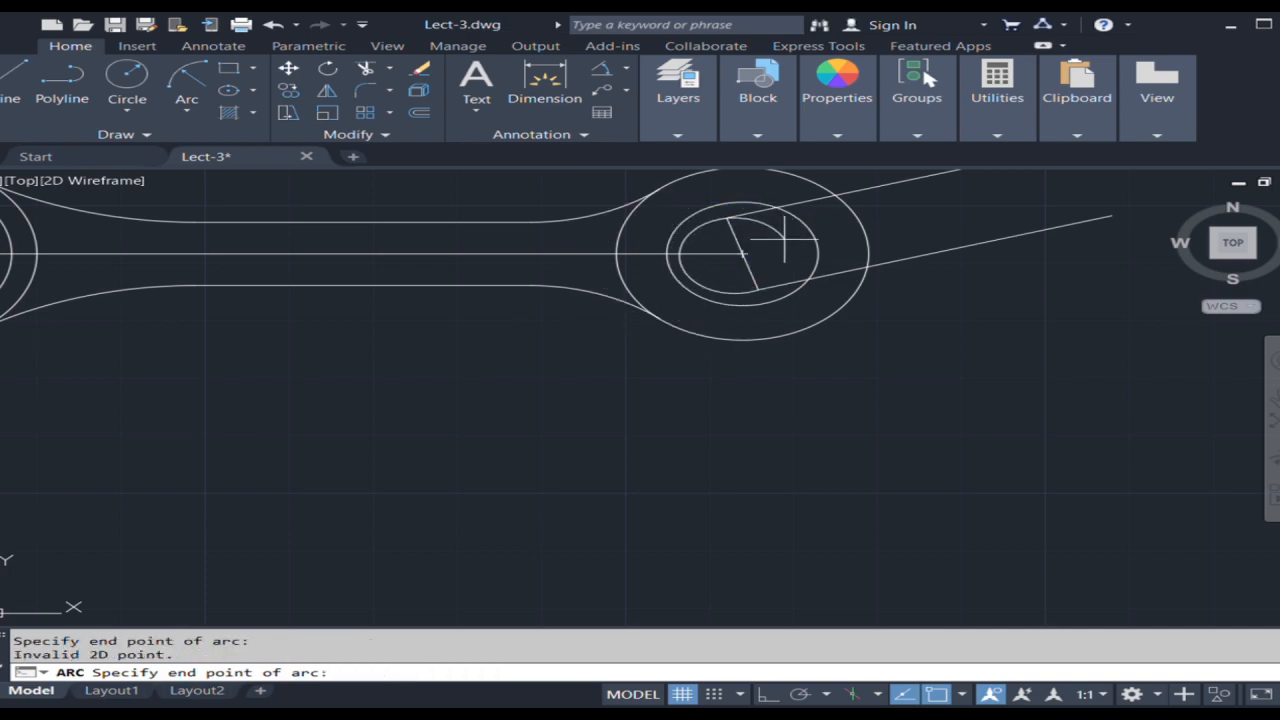
pyautogui.press('Escape')
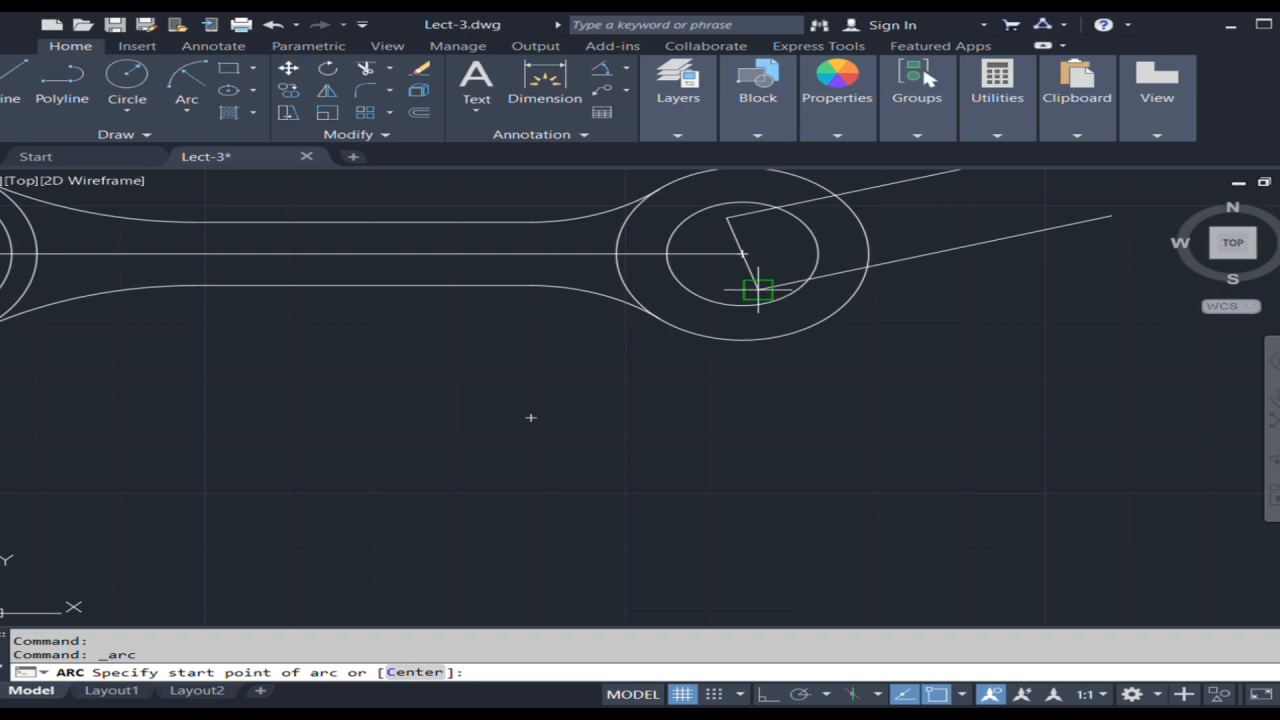
# - Draw a start-end-radius arc of radius 9 from the upper to the lower corner of the smaller shape's closed end
pyautogui.click(727, 216)
pyautogui.write('e')
pyautogui.press('Return')
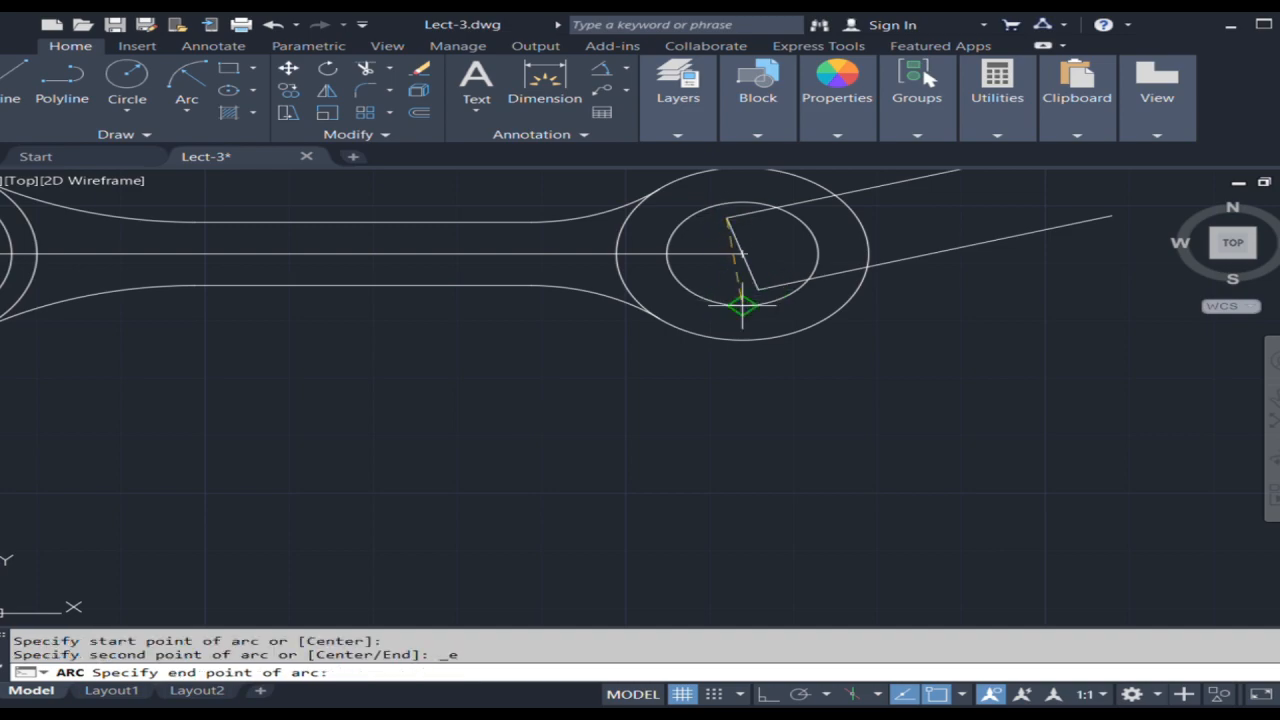
pyautogui.click(757, 290)
pyautogui.write('r')
pyautogui.press('Return')
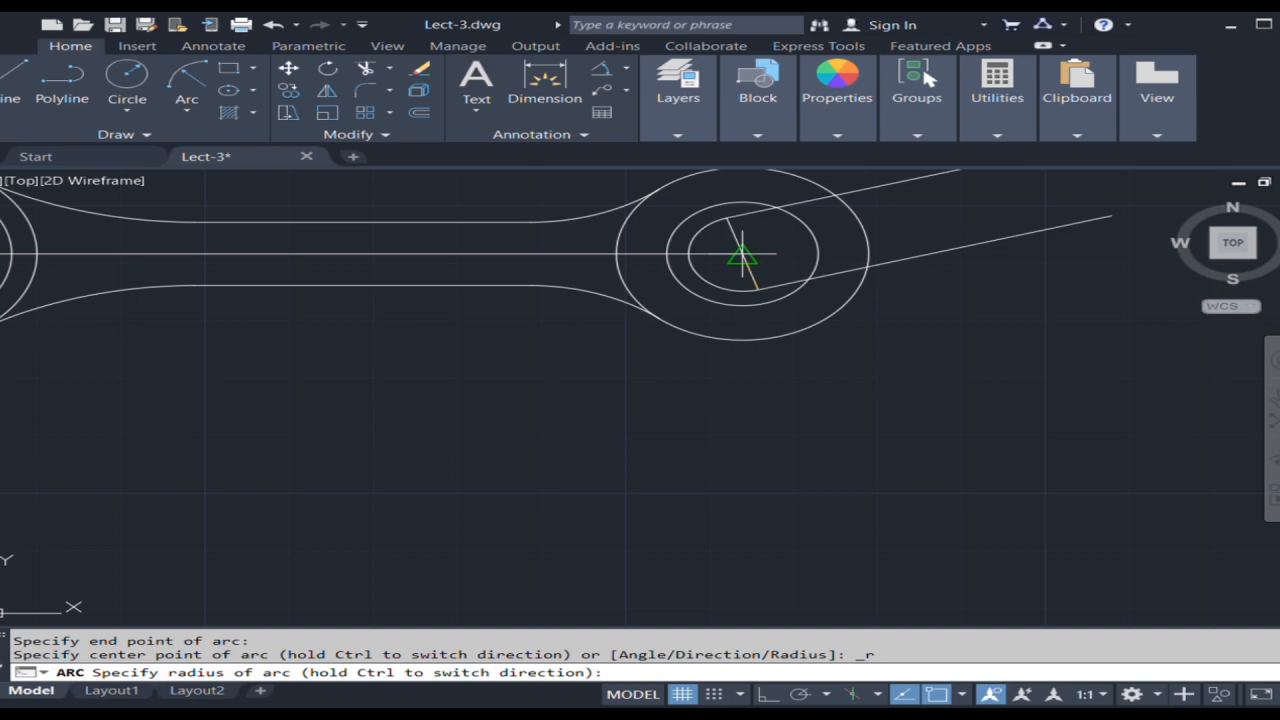
pyautogui.press('Return')
pyautogui.scroll(-4, 857, 243)
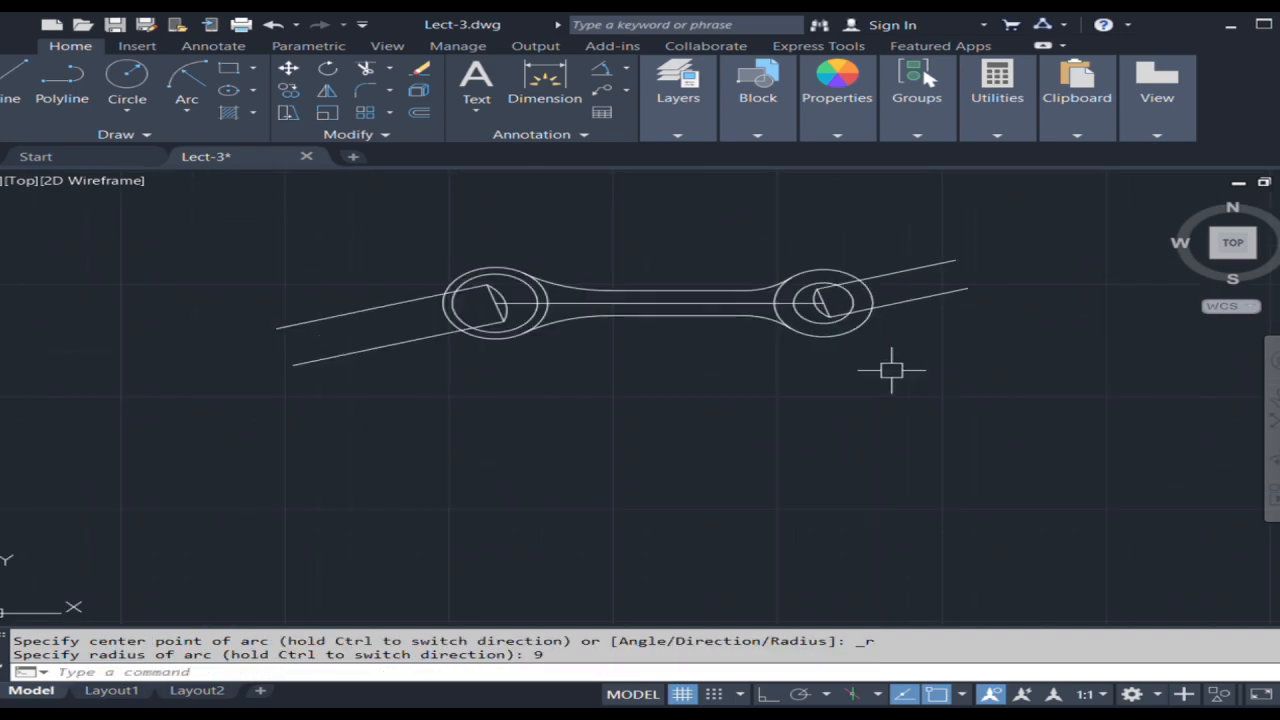
# - Trim the jaw lines that extend beyond the outer circles at both ends of the wrench
pyautogui.click(365, 70)
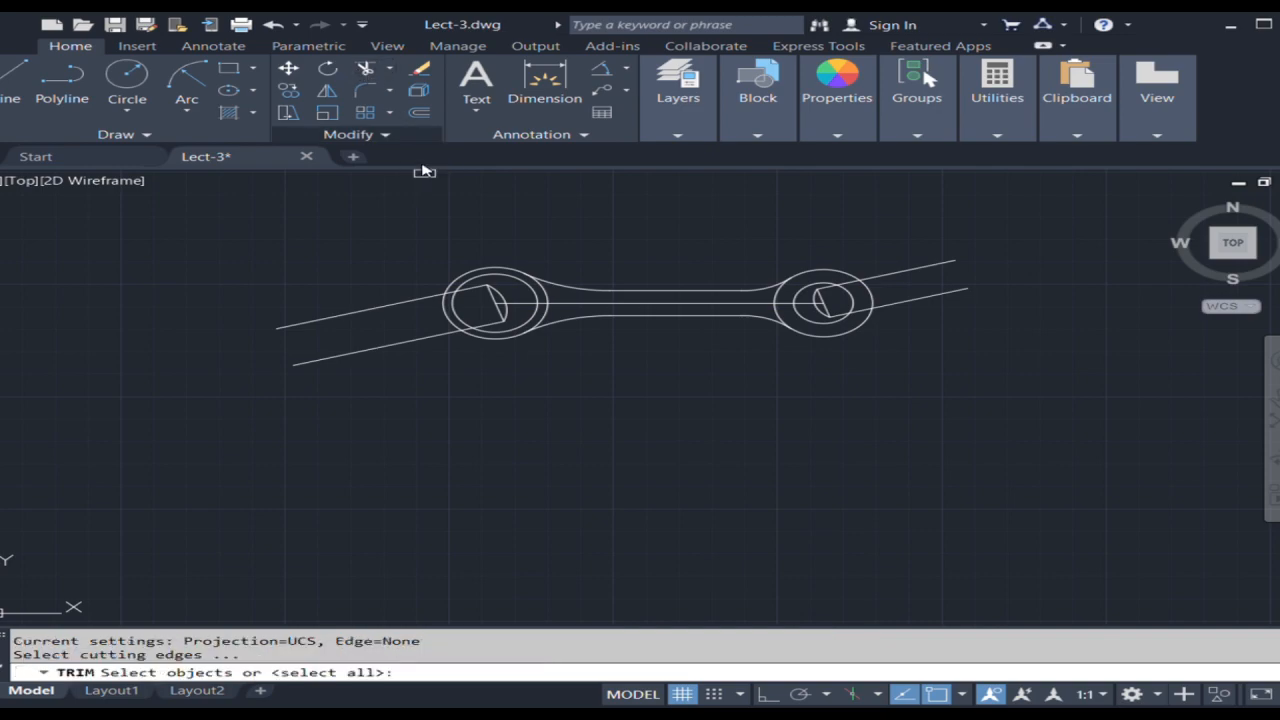
pyautogui.scroll(2, 428, 342)
pyautogui.click(409, 386)
pyautogui.click(300, 276)
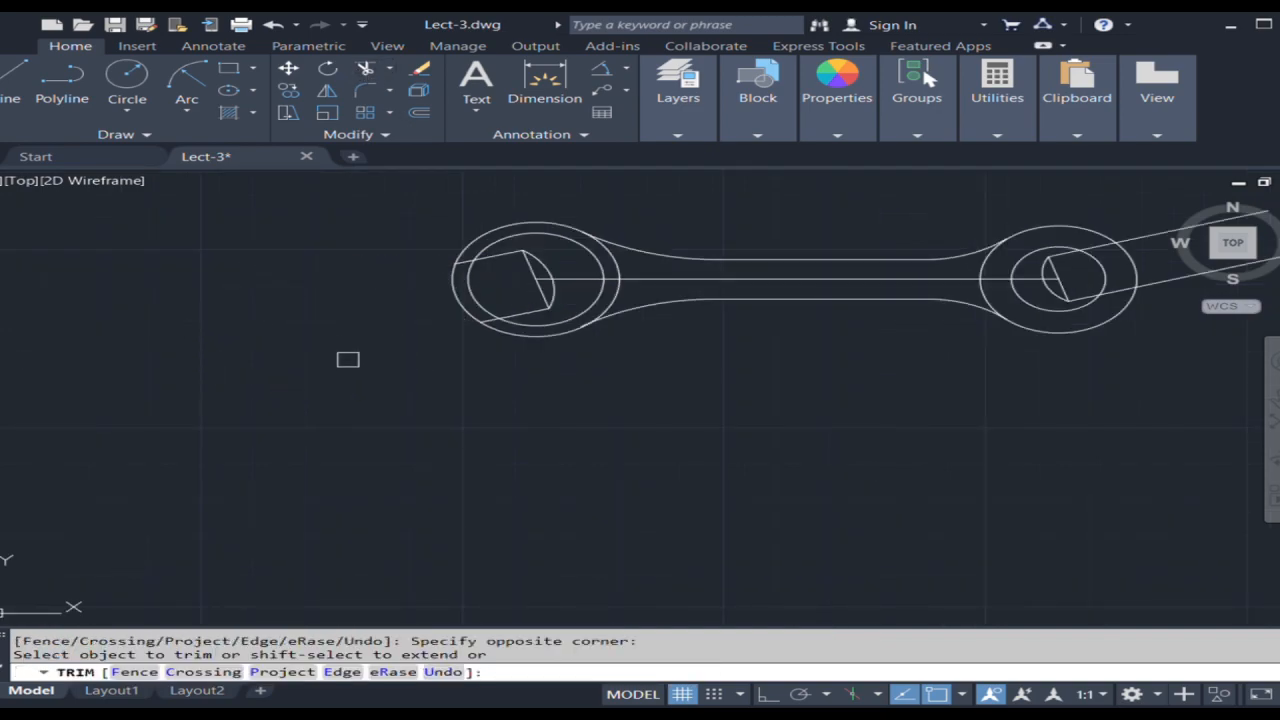
pyautogui.scroll(-2, 348, 358)
pyautogui.click(975, 317)
pyautogui.click(918, 272)
# - Trim the right circles between the jaw lines and the right outer circle's portion inside the handle
pyautogui.scroll(4, 825, 298)
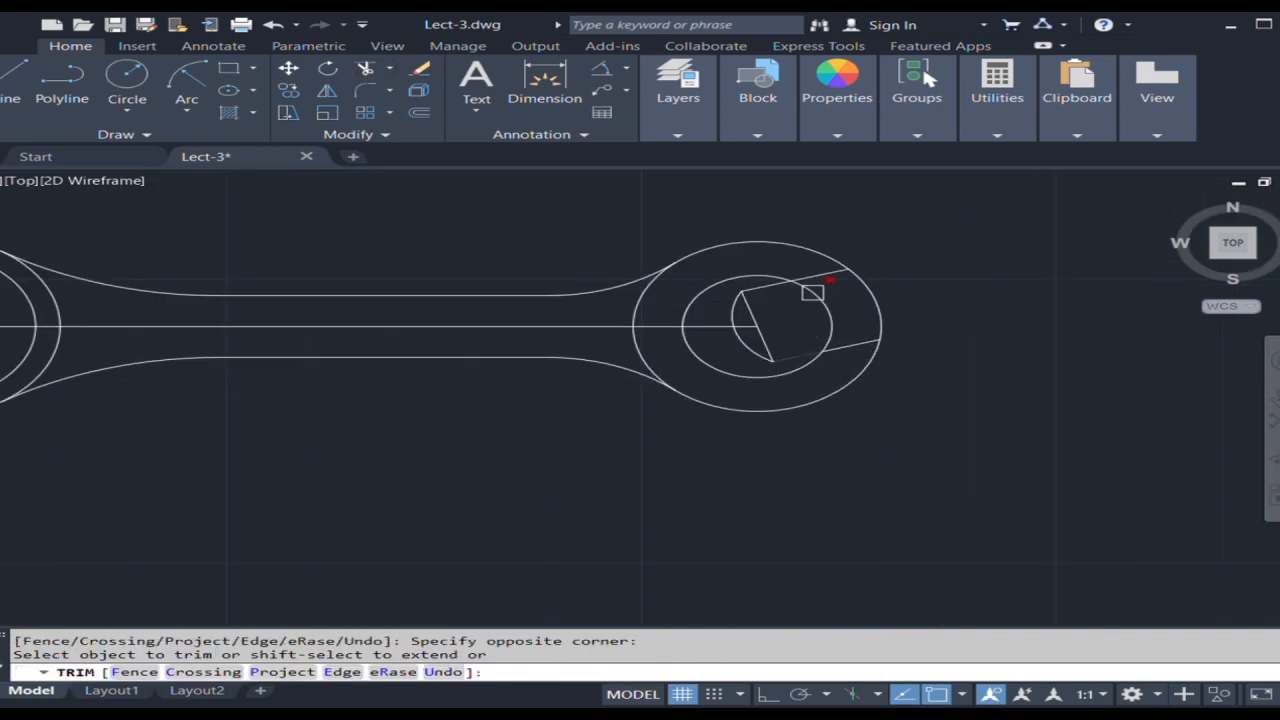
pyautogui.click(833, 297)
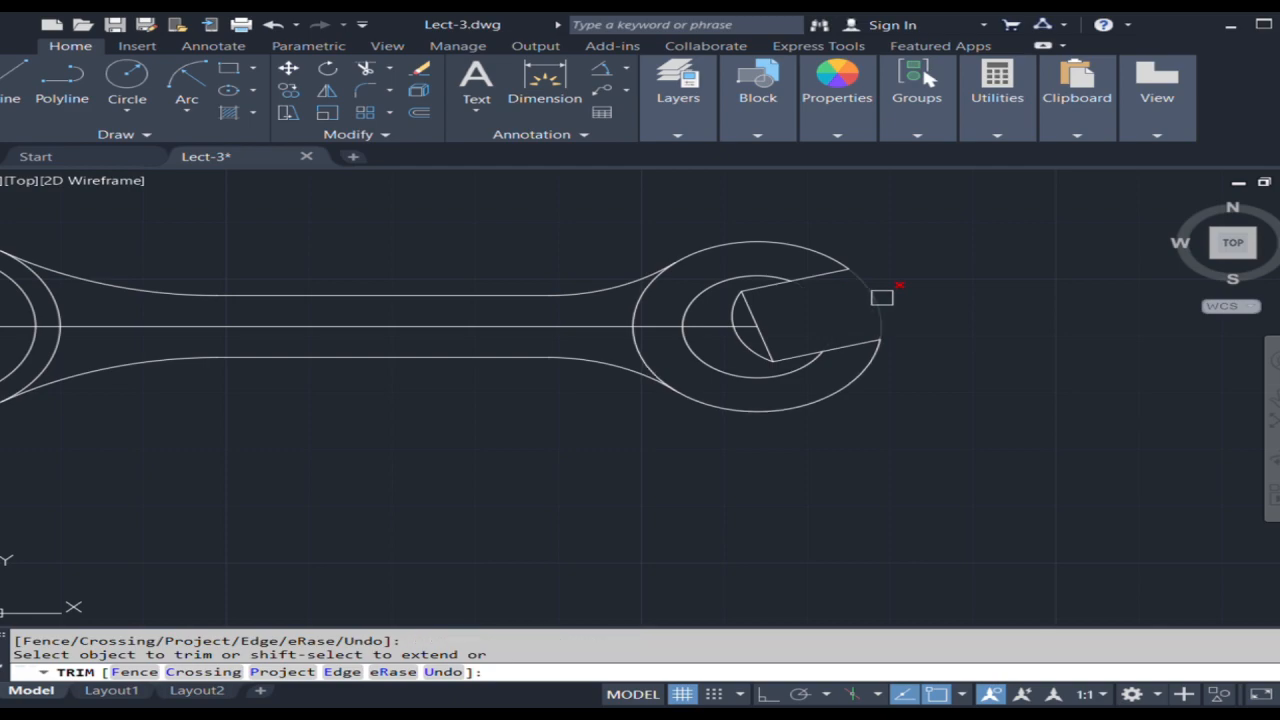
pyautogui.click(631, 299)
pyautogui.click(600, 352)
# - Trim the left circles between the jaw lines and the left outer circle's portion inside the handle
pyautogui.moveTo(500, 349); pyautogui.dragTo(1008, 373, button='middle')
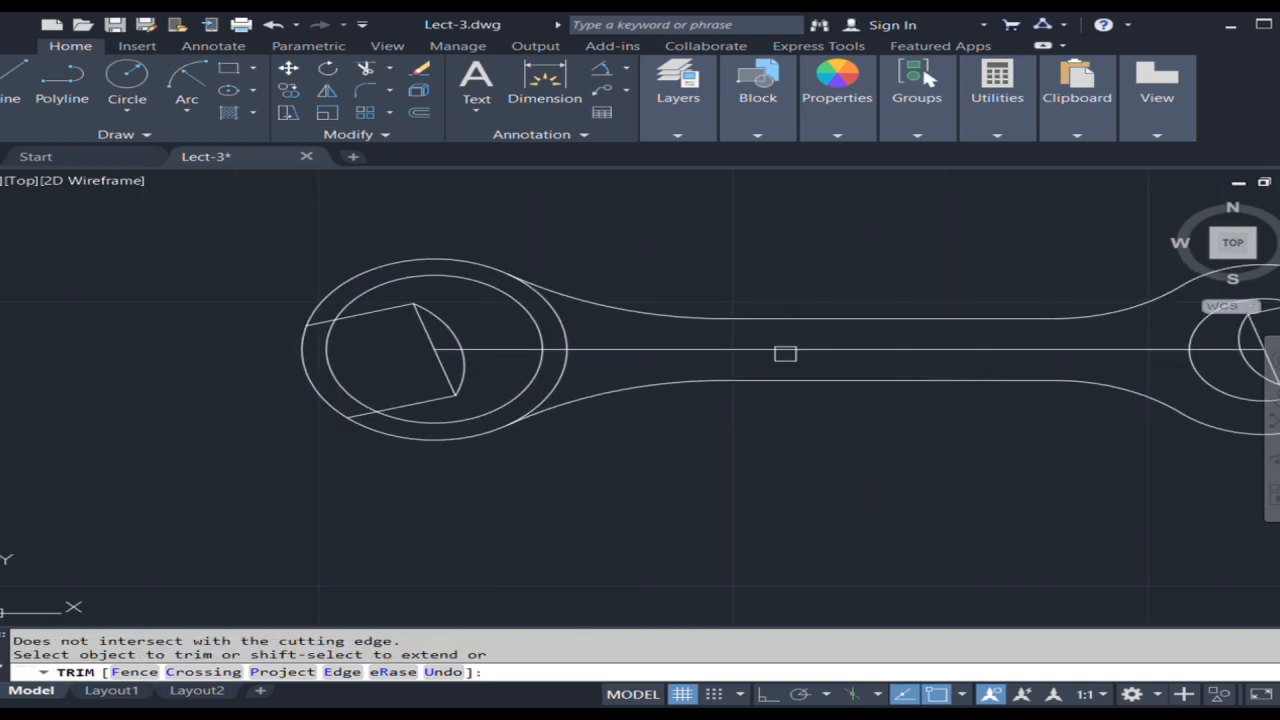
pyautogui.click(331, 354)
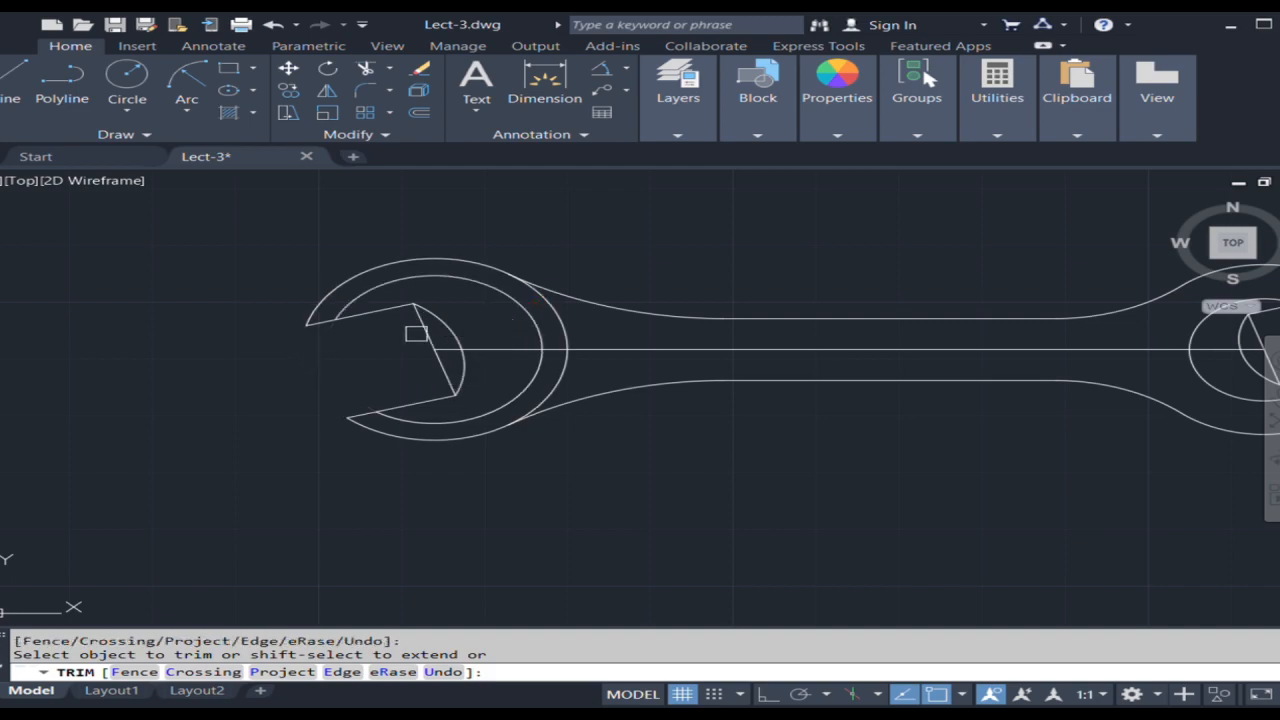
pyautogui.click(556, 310)
pyautogui.moveTo(599, 330); pyautogui.dragTo(243, 321, button='middle')
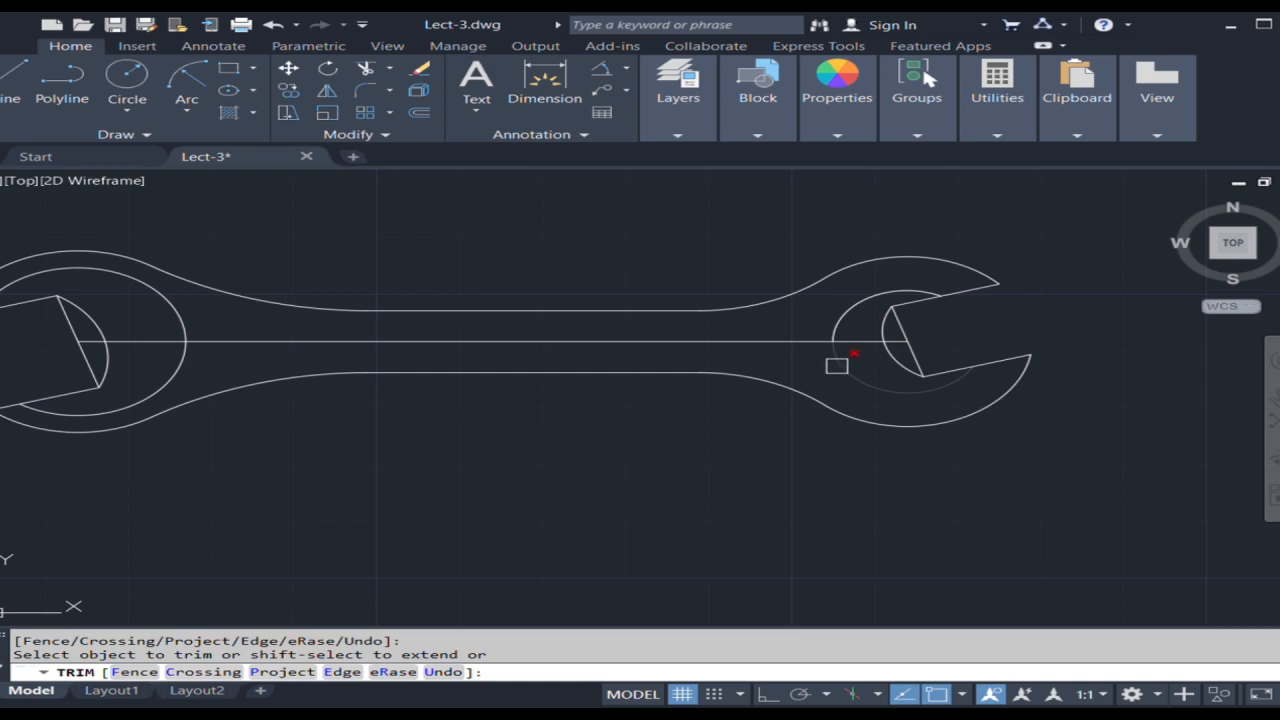
pyautogui.press('Return')
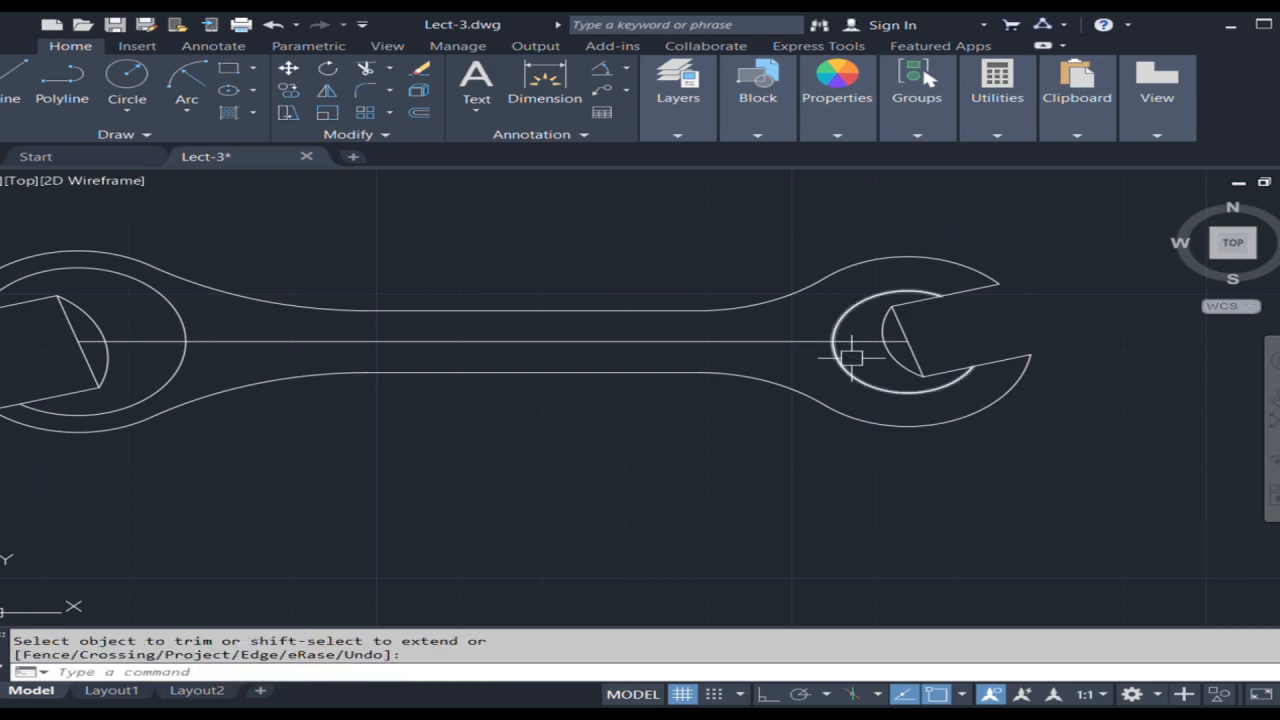
# - Erase the horizontal centre line and the remaining inner circle at the right end
pyautogui.scroll(2, 851, 341)
pyautogui.click(858, 370)
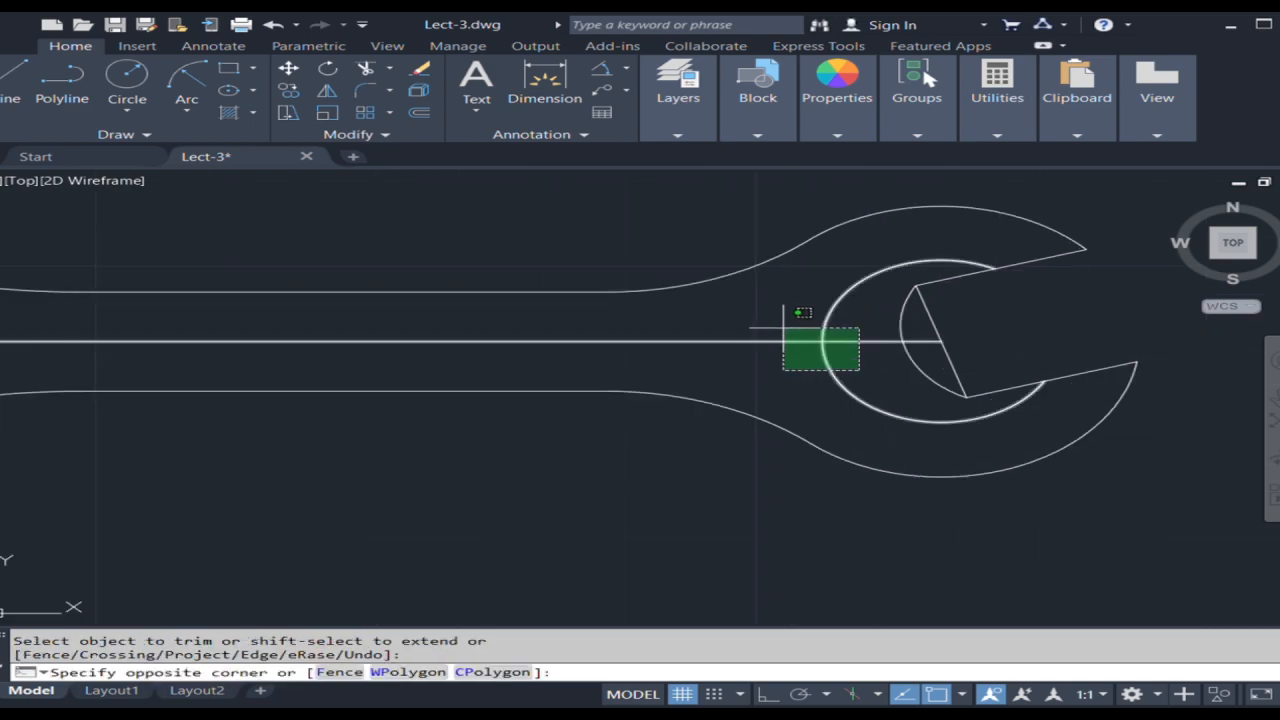
pyautogui.click(748, 300)
pyautogui.click(418, 68)
pyautogui.scroll(-3, 1009, 374)
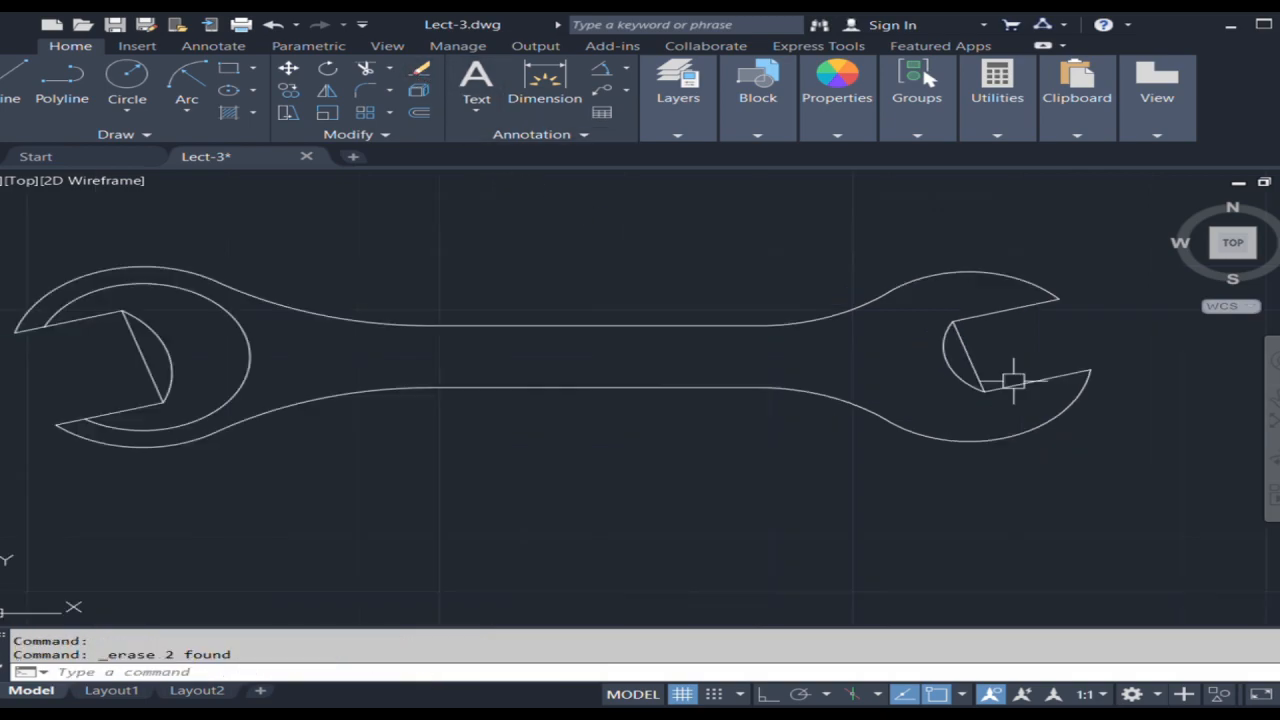
# - Erase the remaining inner circle at the left end of the wrench
pyautogui.scroll(3, 200, 350)
pyautogui.click(348, 385)
pyautogui.click(260, 341)
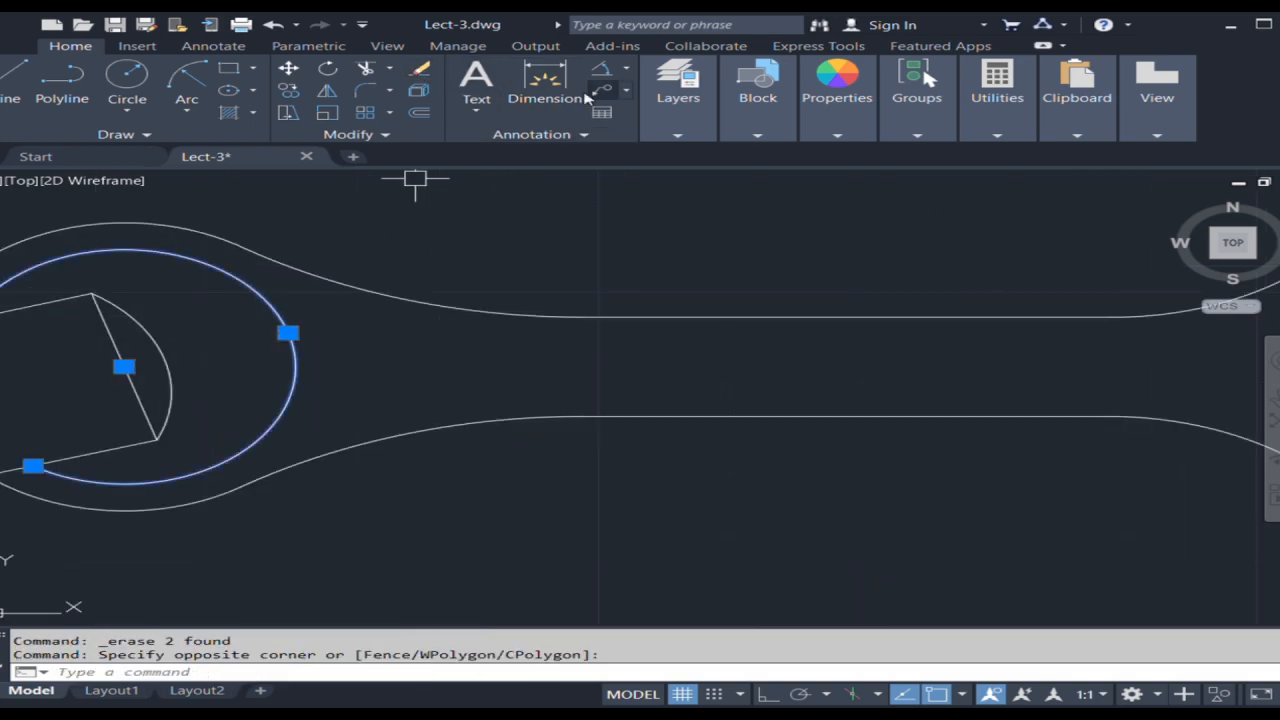
pyautogui.click(418, 68)
# - Erase the straight closed-end line of both jaw openings so only the arcs close them
pyautogui.moveTo(222, 307); pyautogui.dragTo(666, 323, button='middle')
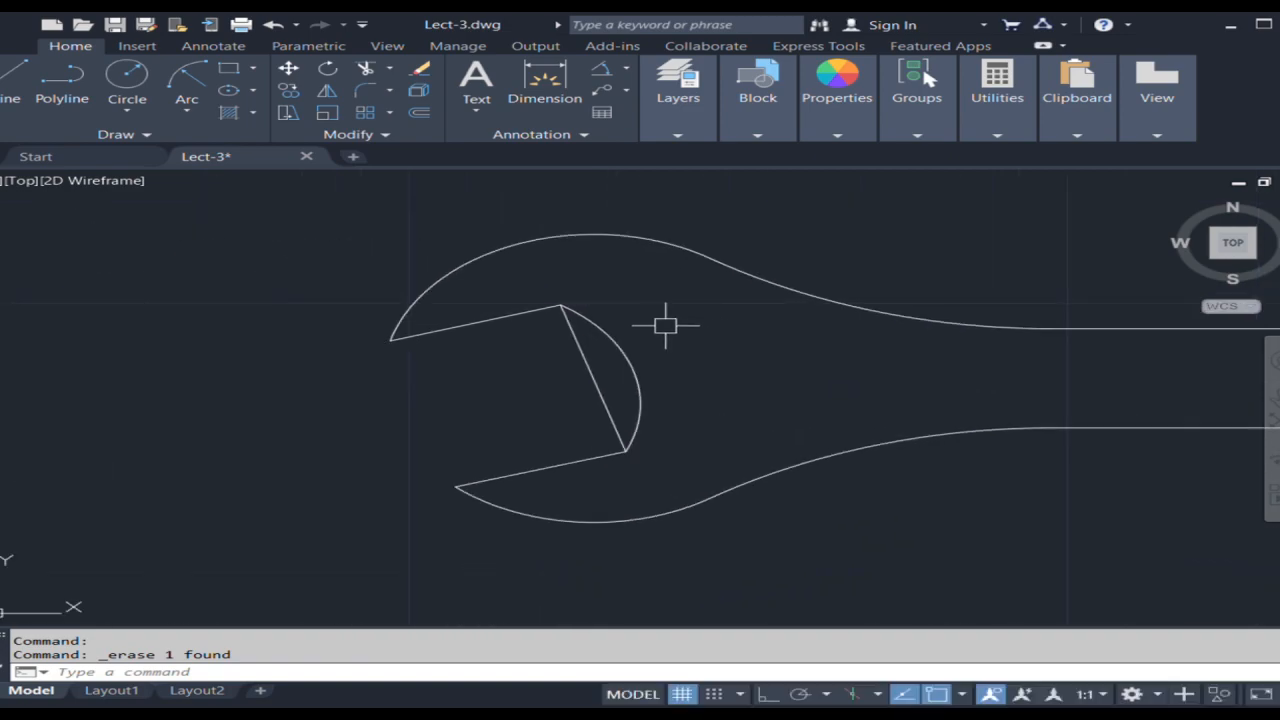
pyautogui.click(586, 363)
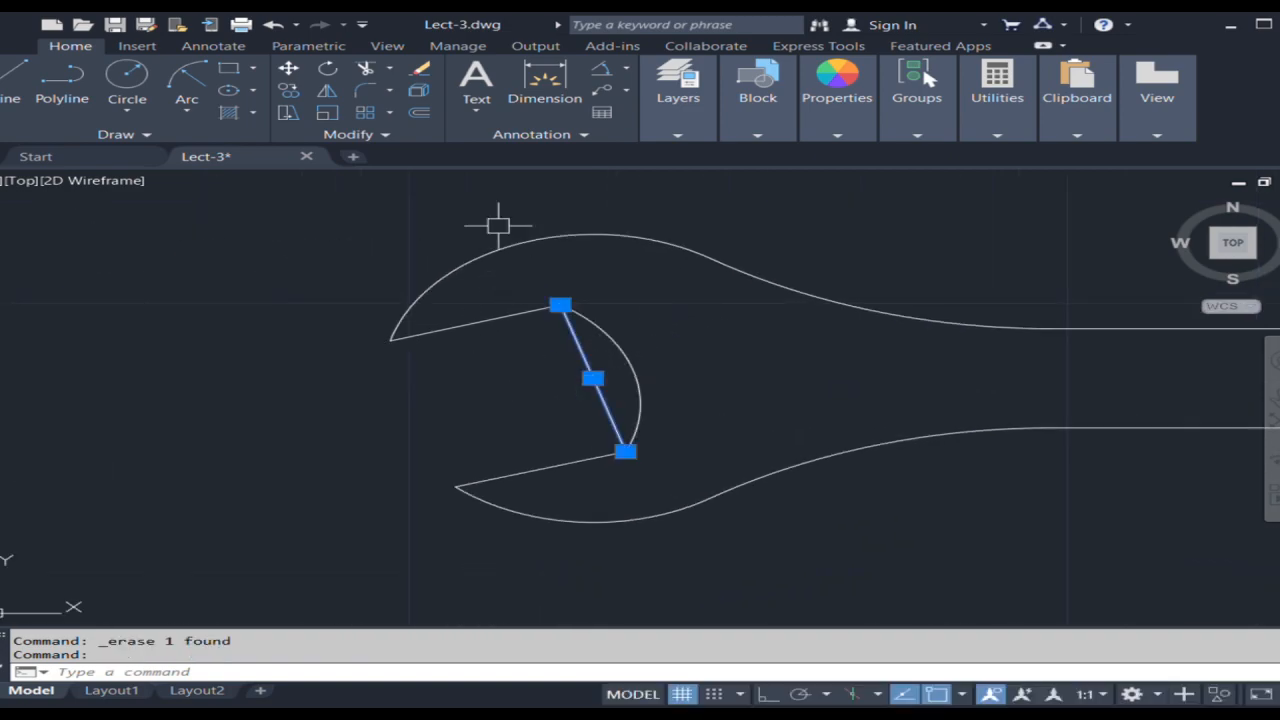
pyautogui.click(418, 68)
pyautogui.scroll(-3, 403, 349)
pyautogui.scroll(1, 760, 388)
pyautogui.scroll(2, 774, 389)
pyautogui.click(663, 345)
pyautogui.click(420, 72)
pyautogui.scroll(-3, 885, 380)
pyautogui.scroll(1, 686, 400)
pyautogui.moveTo(723, 453); pyautogui.dragTo(605, 429, button='middle')
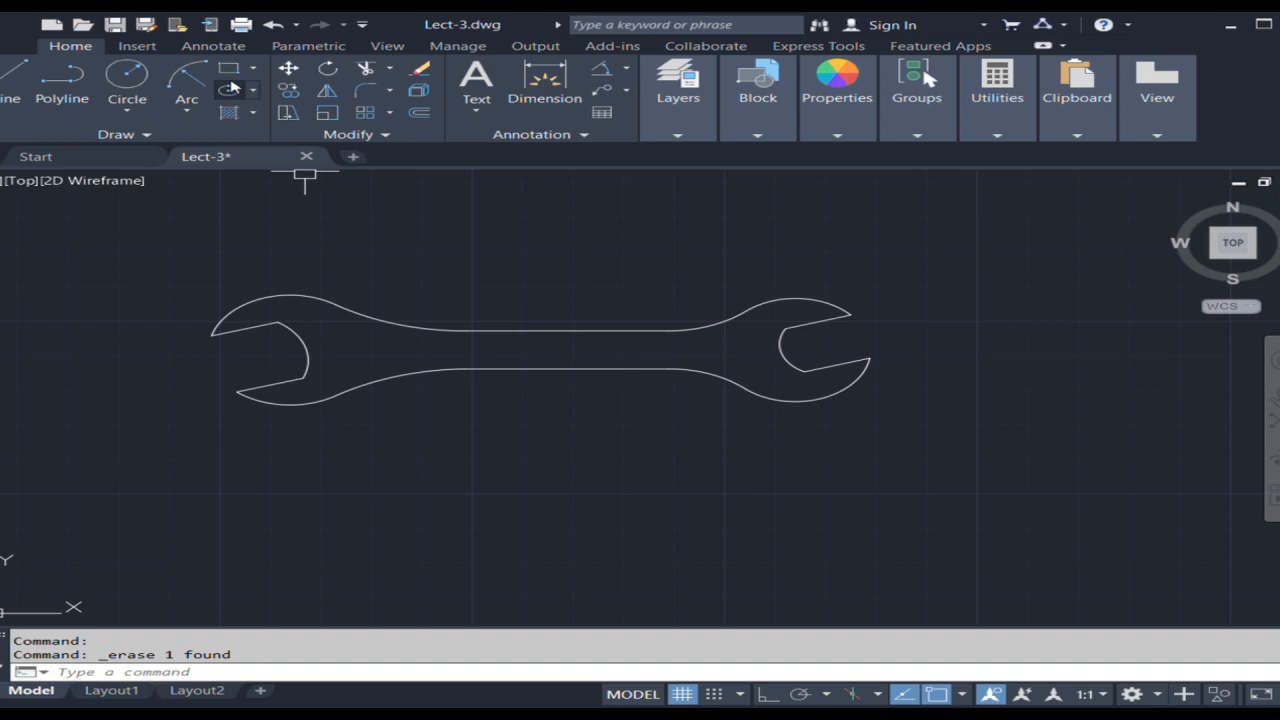
pyautogui.write('o')
pyautogui.press('Return')
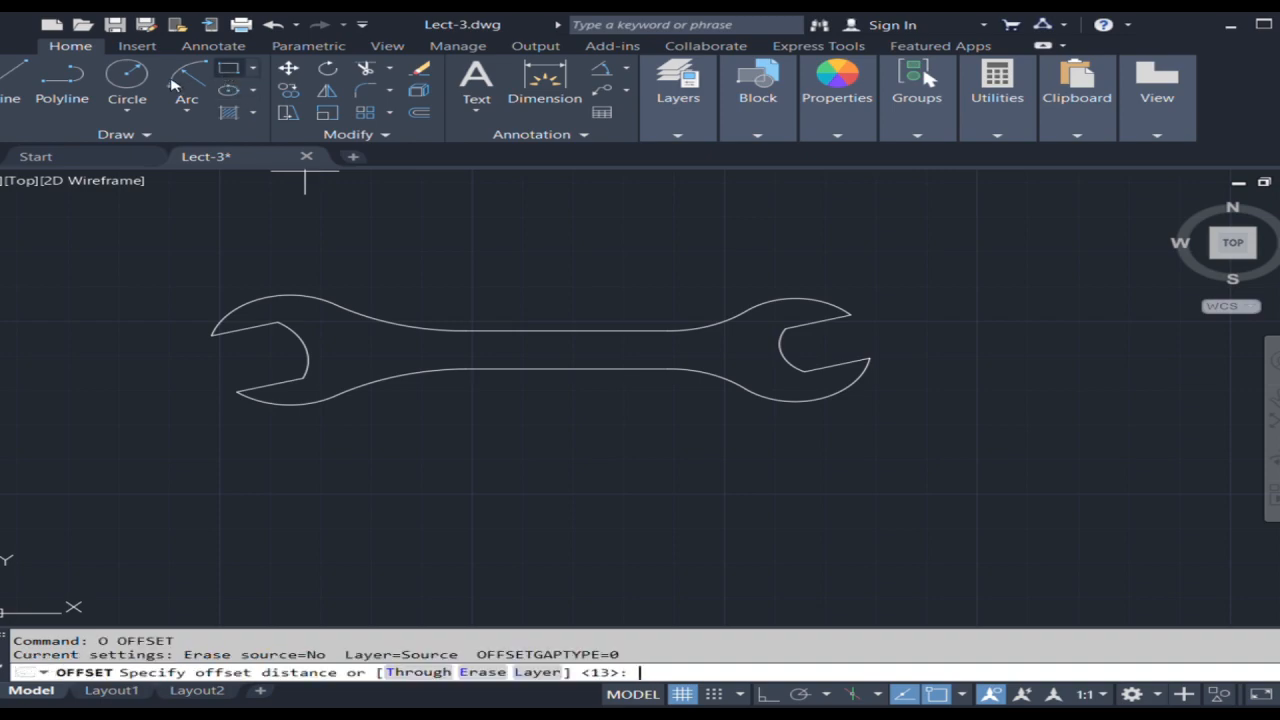
pyautogui.click(12, 80)
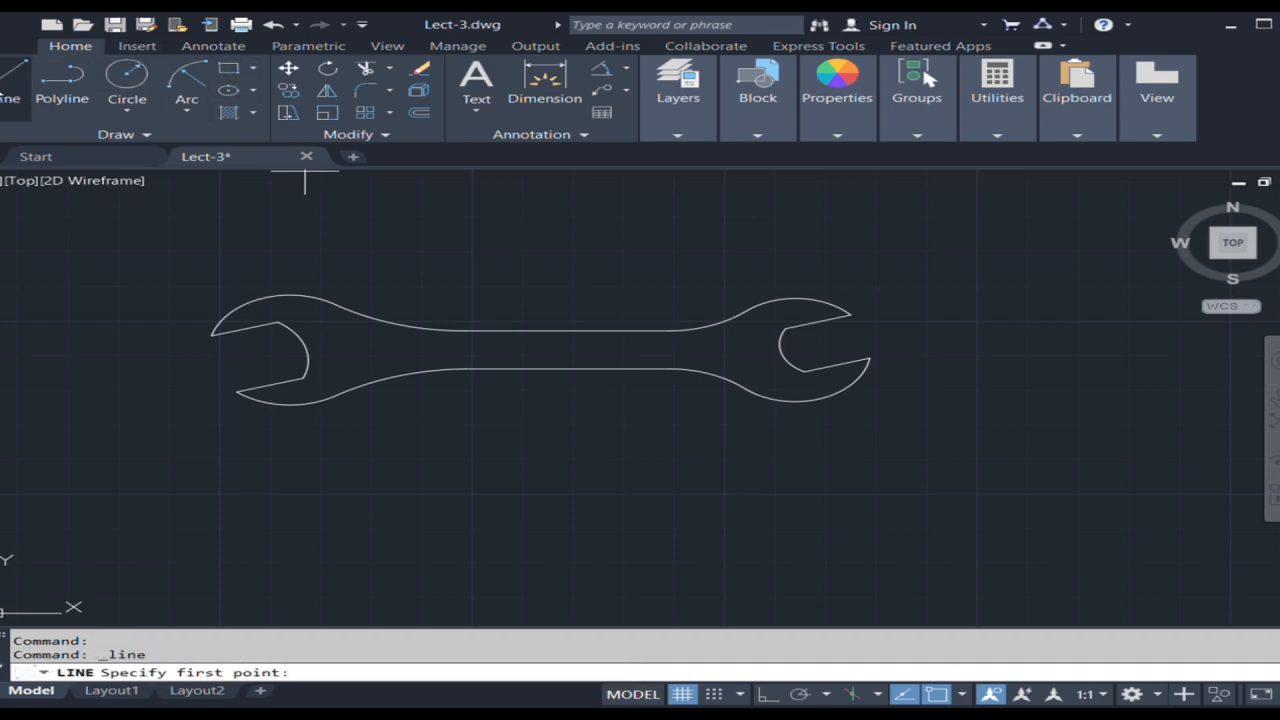
pyautogui.click(242, 358)
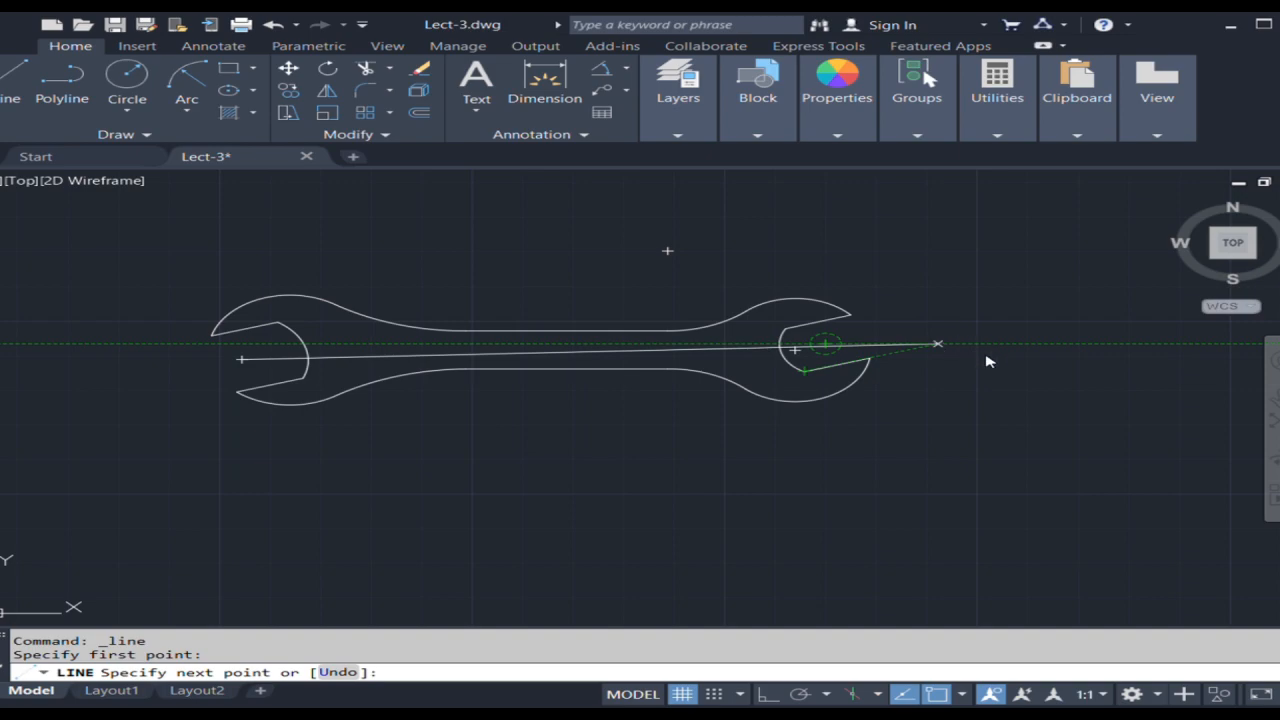
pyautogui.press('Escape')
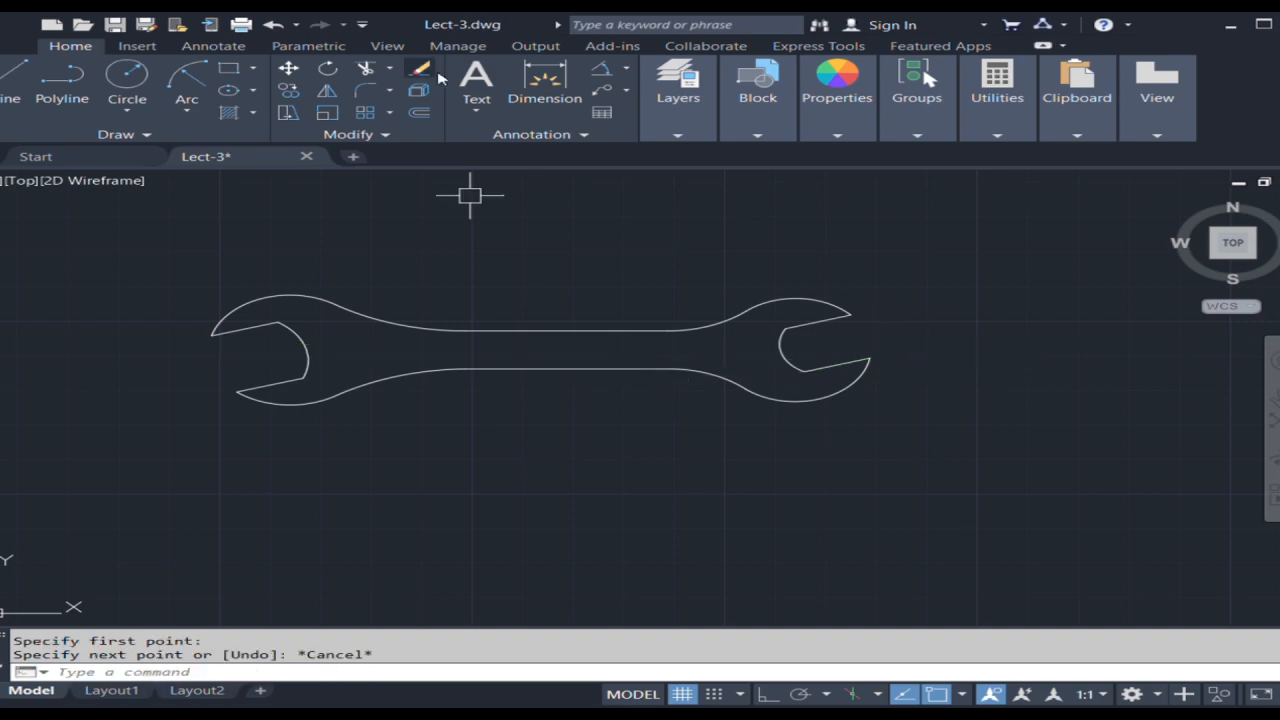
# - Add a horizontal linear dimension between the centers of the two outer end arcs, placed above the wrench
pyautogui.click(606, 95)
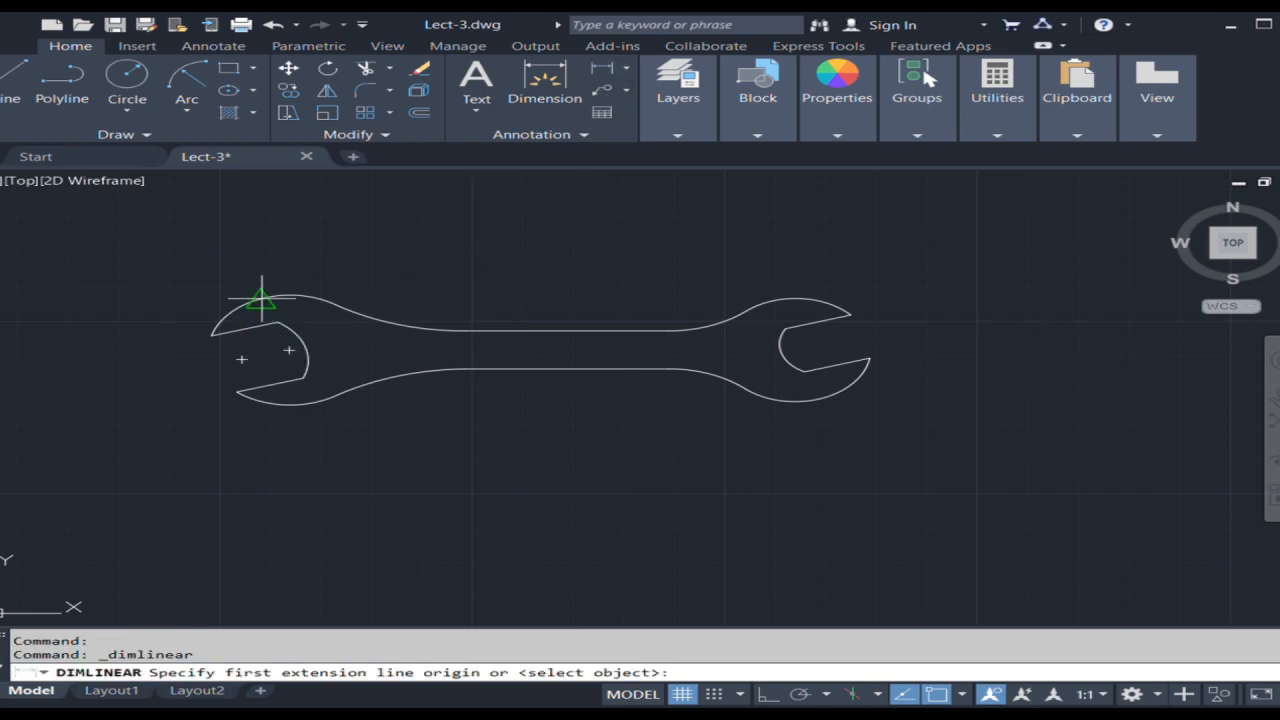
pyautogui.click(290, 349)
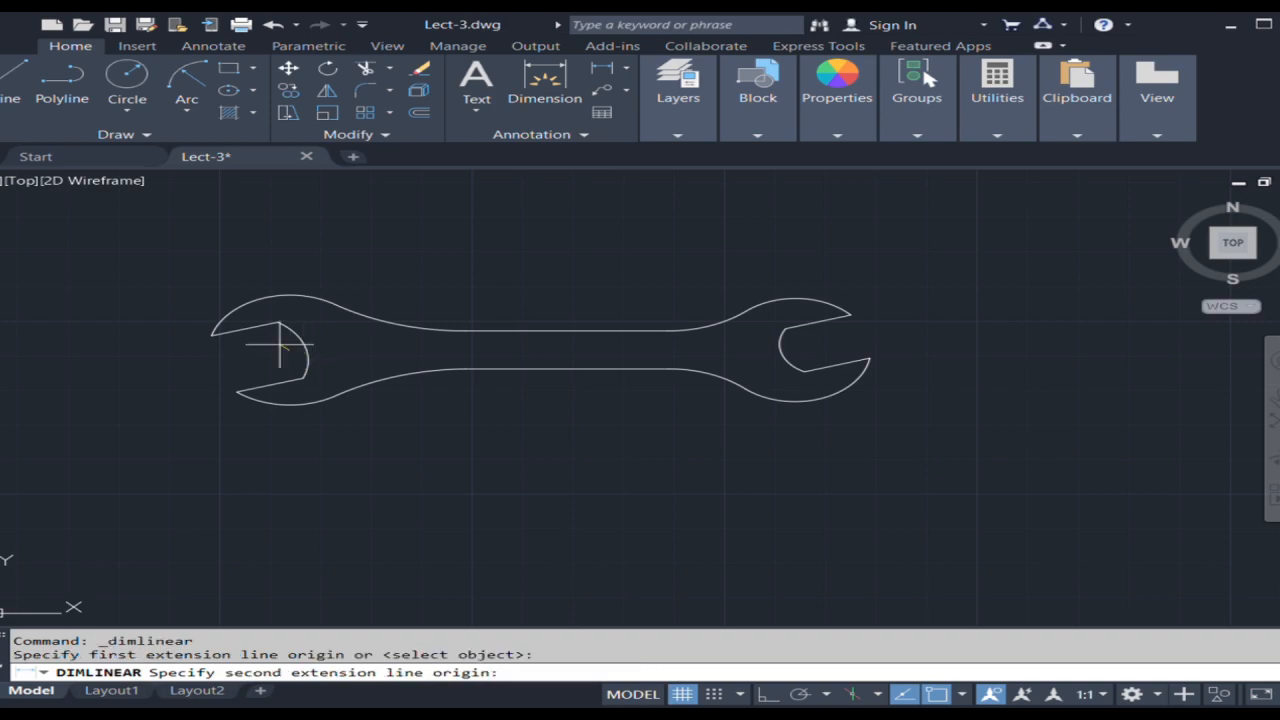
pyautogui.click(794, 349)
pyautogui.click(545, 245)
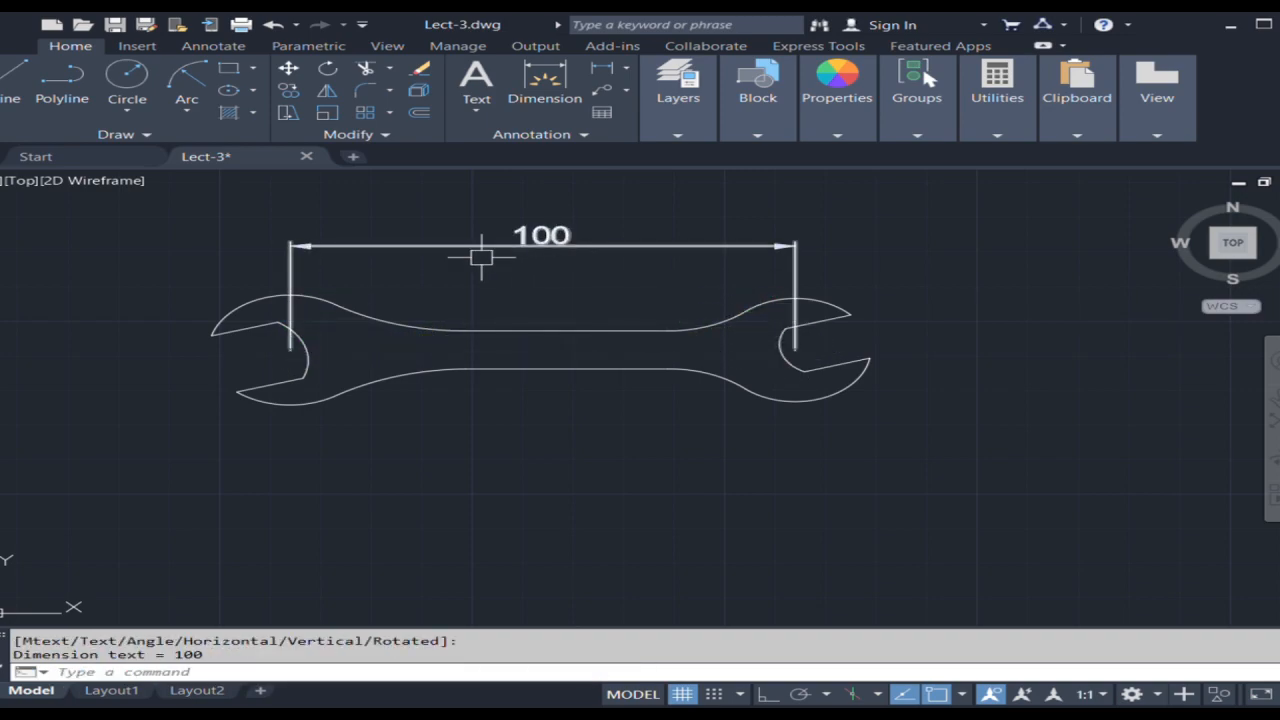
# - Add a vertical linear dimension for the handle width between its lower and upper straight edges
pyautogui.click(601, 67)
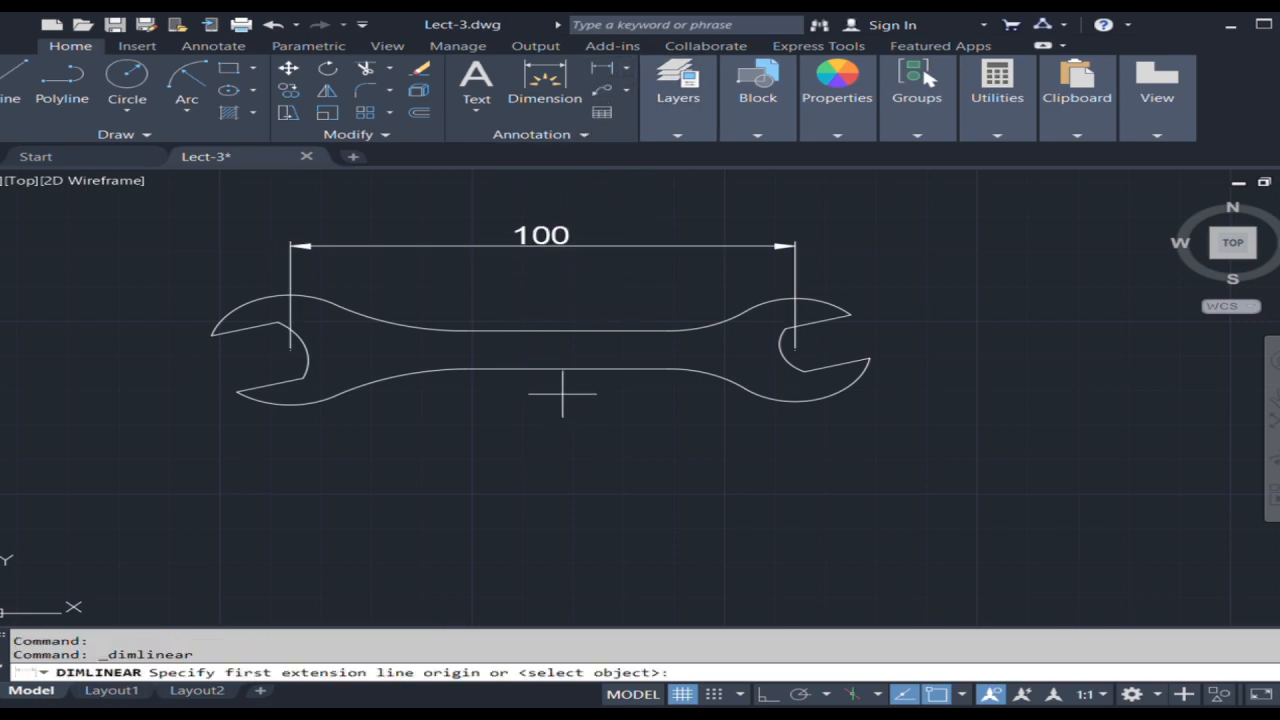
pyautogui.click(566, 370)
pyautogui.click(566, 331)
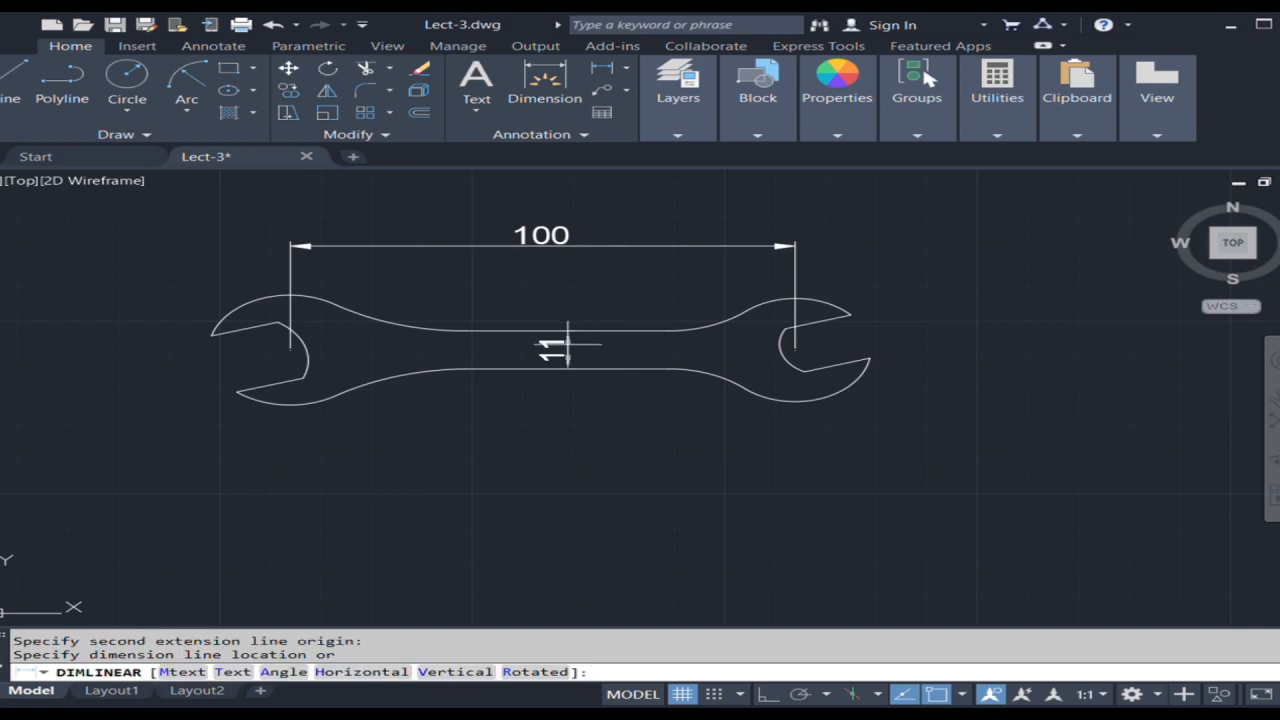
pyautogui.click(566, 350)
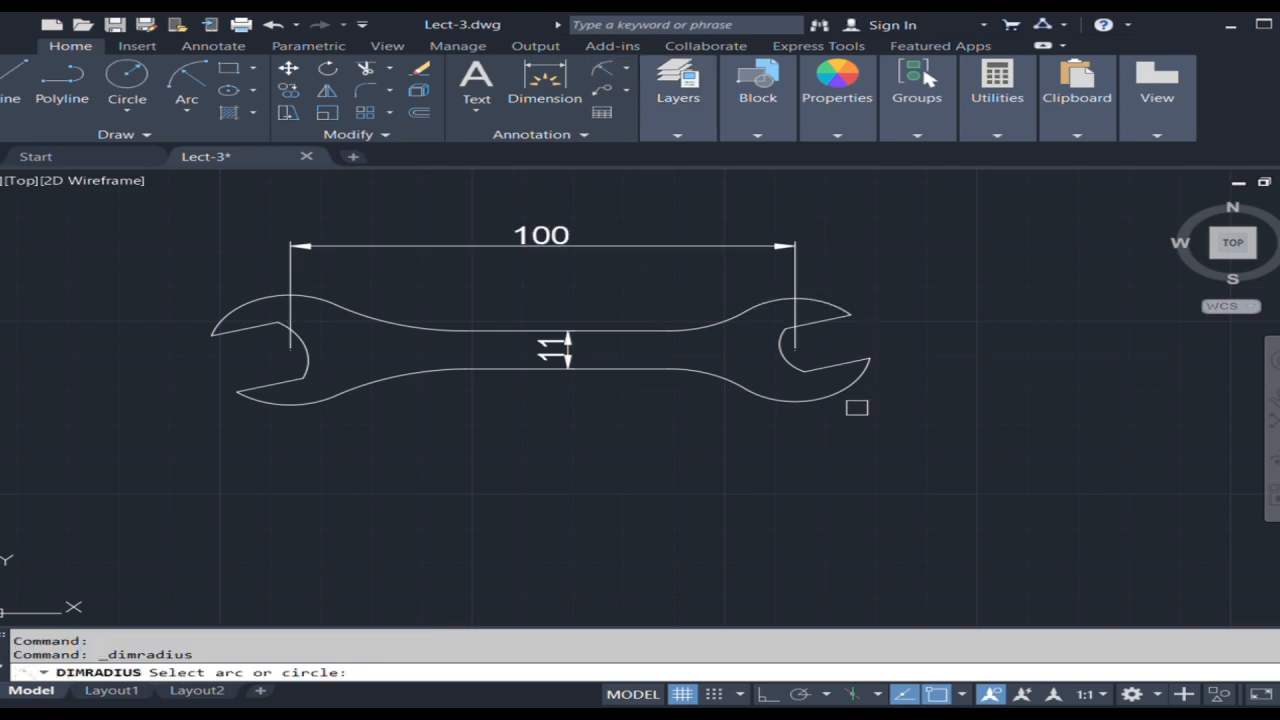
# - Add radius dimensions to the right and left outer end arcs, placing both texts below the wrench
pyautogui.click(830, 398)
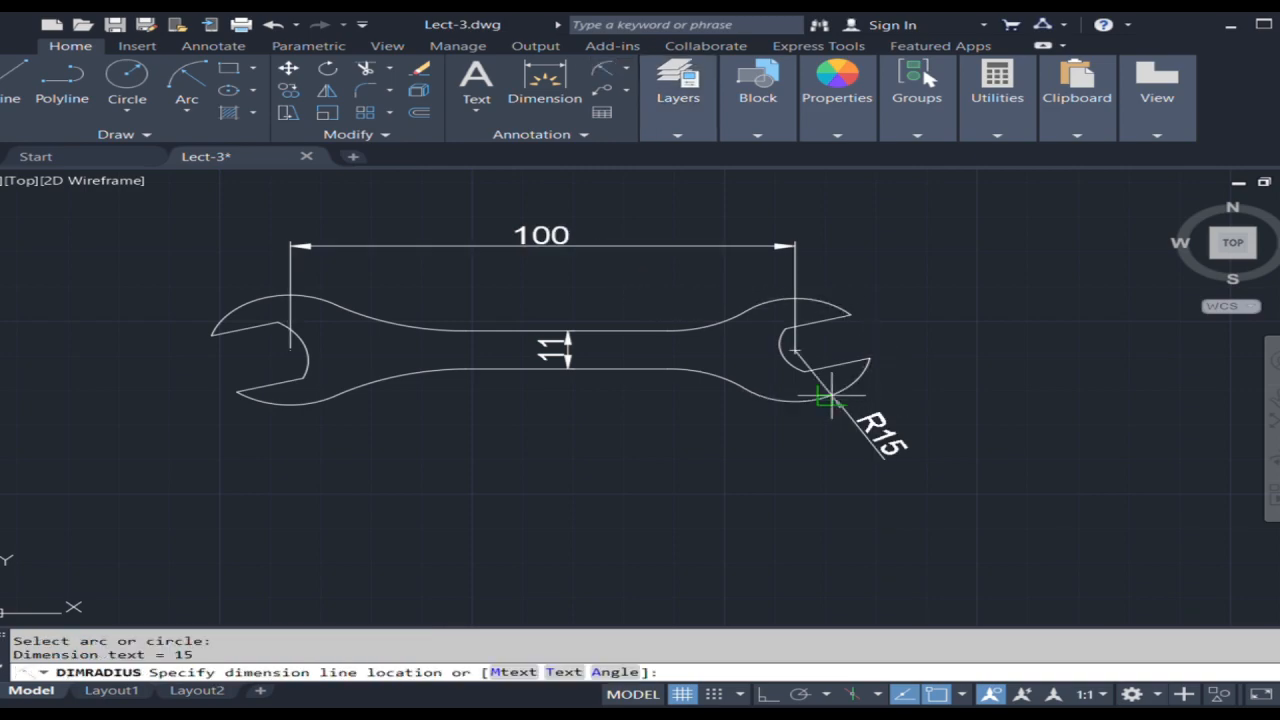
pyautogui.click(939, 470)
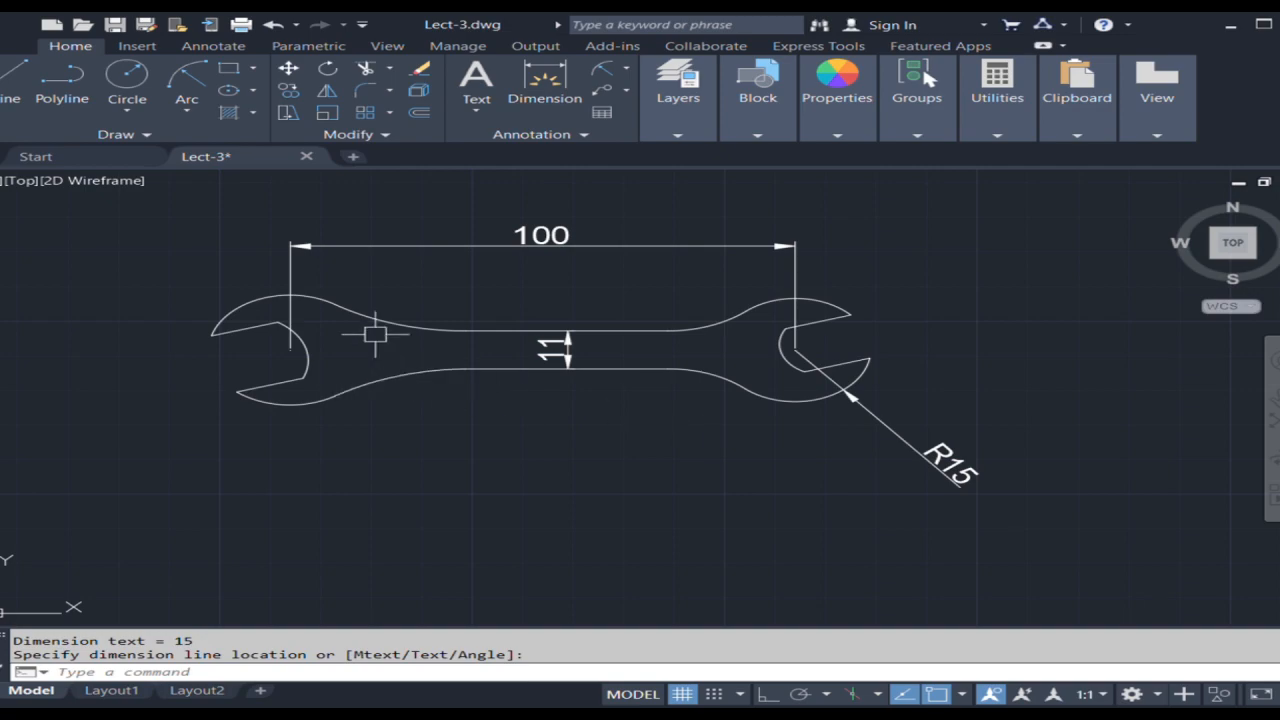
pyautogui.click(600, 70)
pyautogui.click(287, 405)
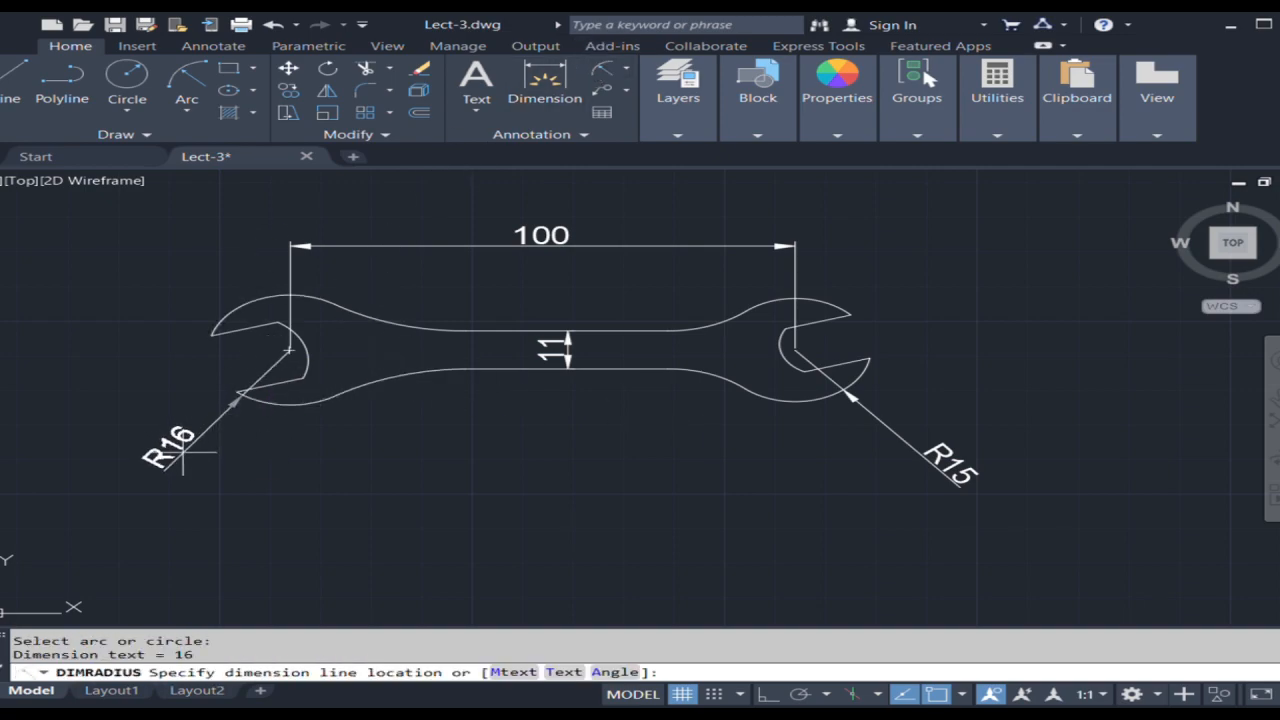
pyautogui.click(276, 512)
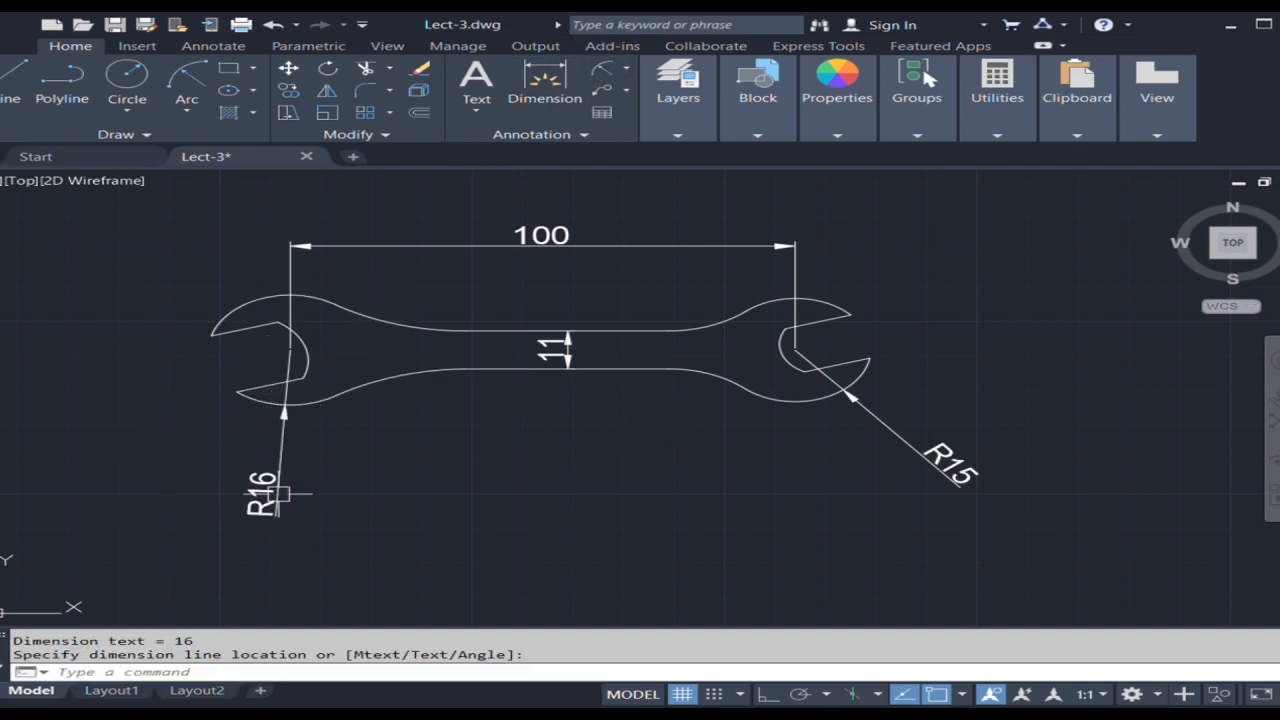
# - Add radius dimensions to the inner jaw arcs, the left one above the handle and the right one below it
pyautogui.click(600, 70)
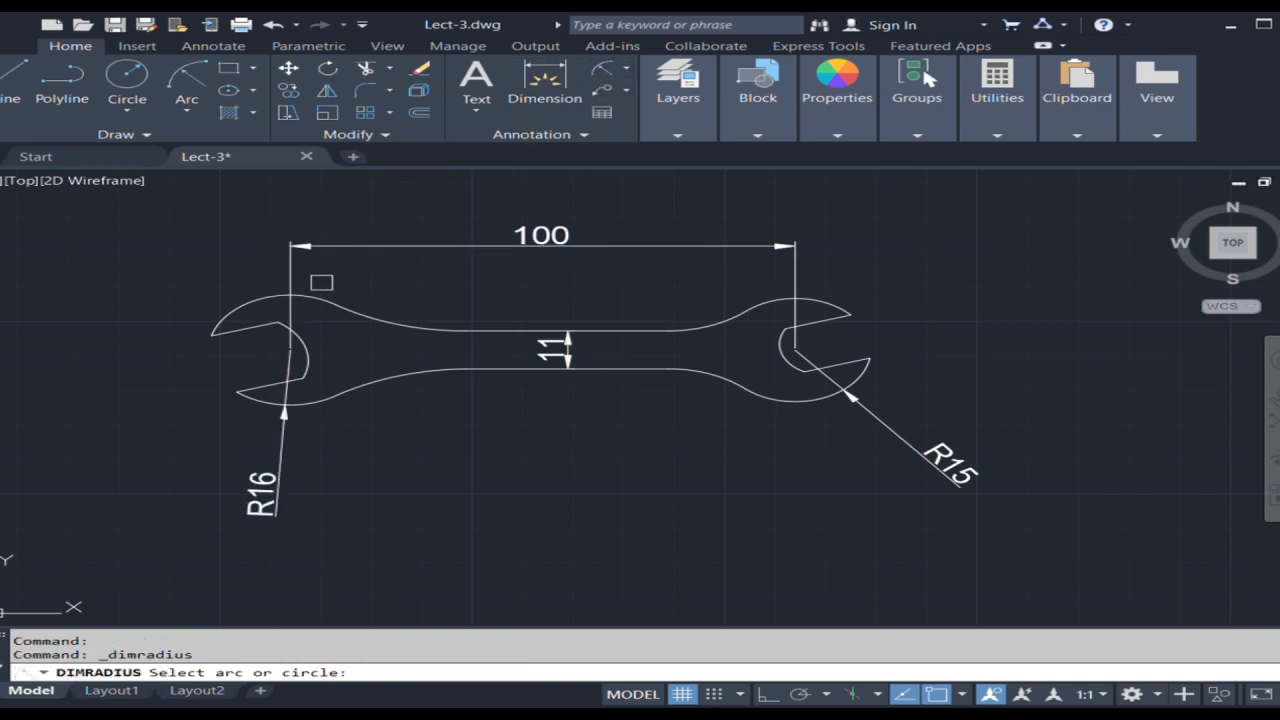
pyautogui.scroll(2, 300, 337)
pyautogui.click(298, 340)
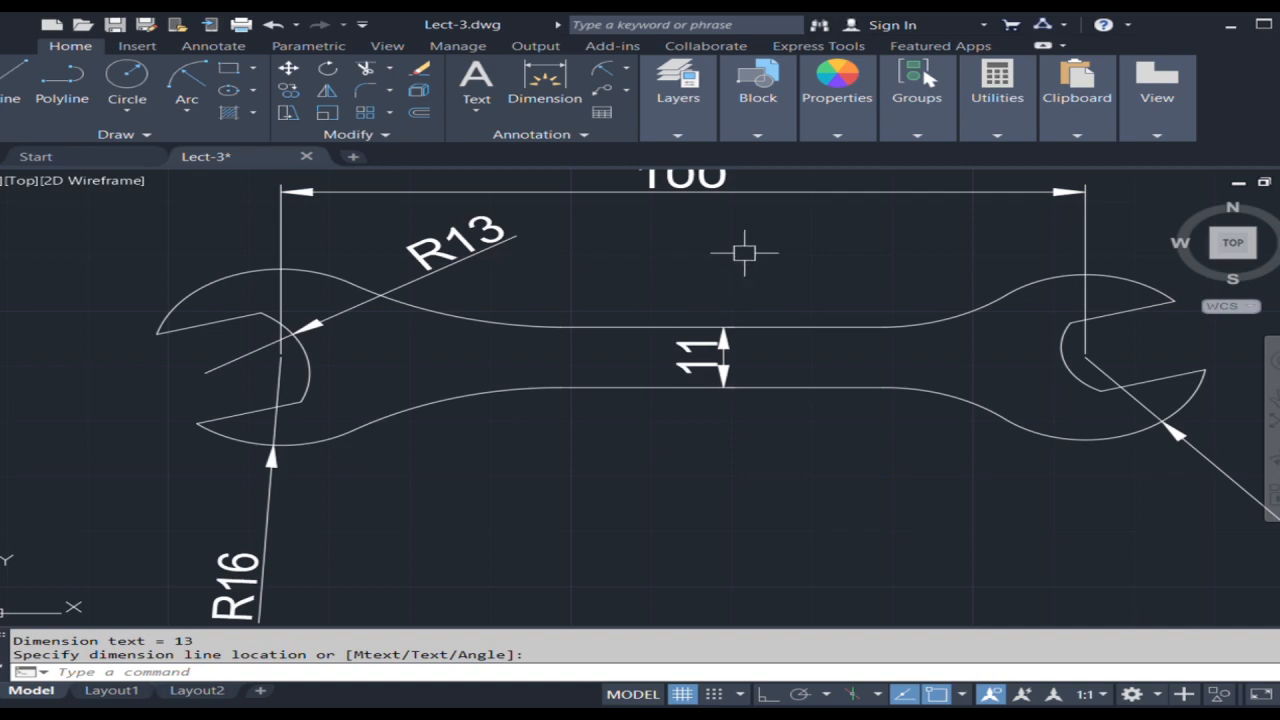
pyautogui.press('Return')
pyautogui.click(1064, 364)
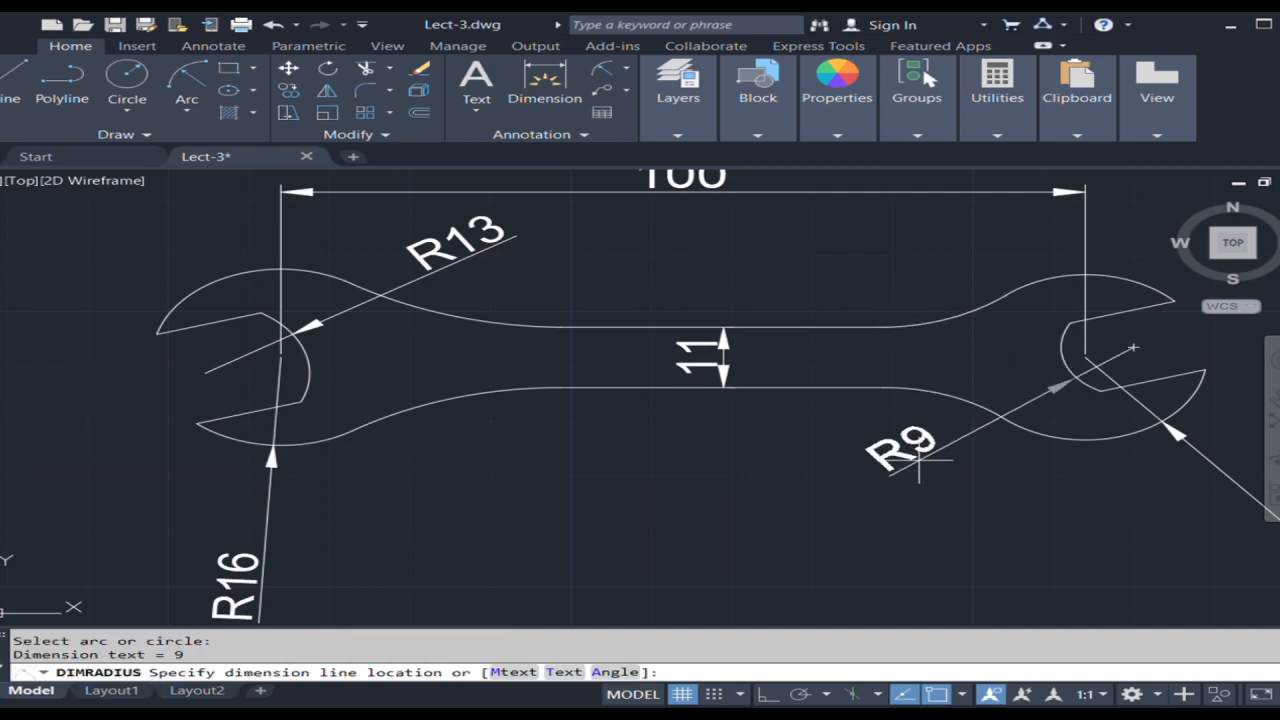
pyautogui.click(860, 449)
pyautogui.scroll(-2, 508, 374)
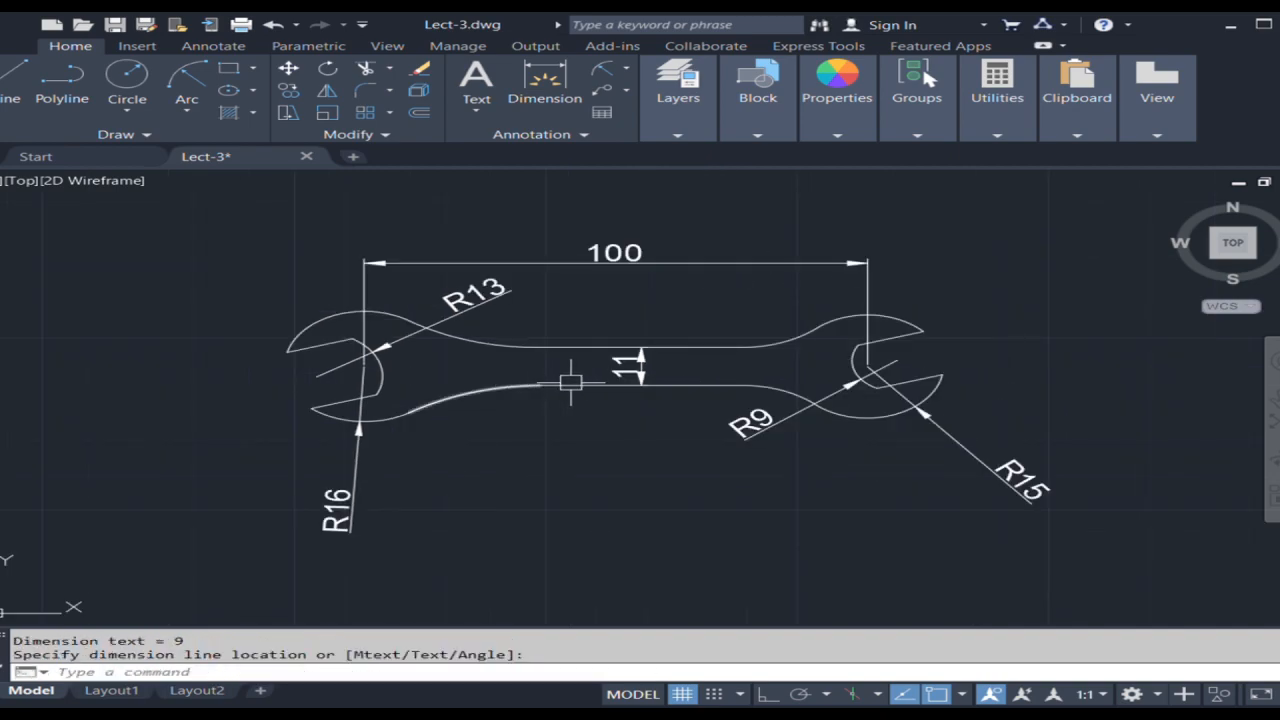
# - Reposition the radius dimension of the left outer end arc so its text sits diagonally below and left of the jaw
pyautogui.moveTo(745, 497); pyautogui.dragTo(639, 438, button='middle')
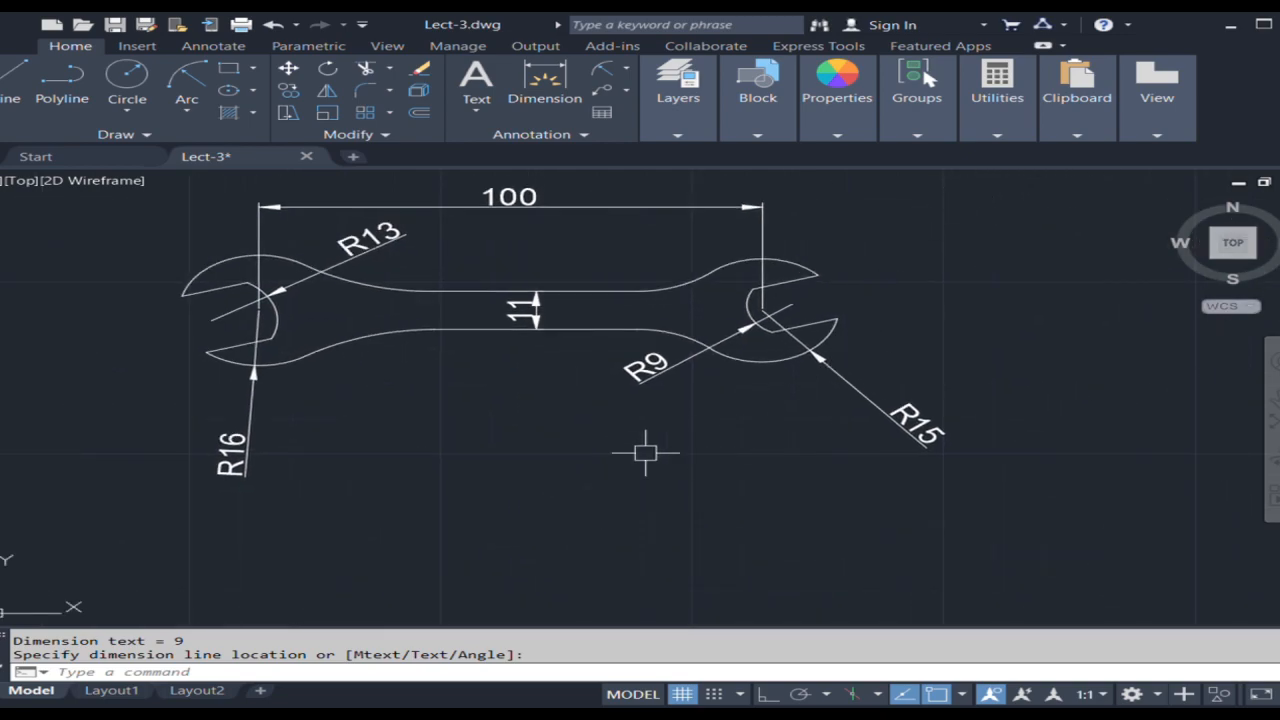
pyautogui.scroll(-2, 480, 428)
pyautogui.scroll(2, 480, 428)
pyautogui.moveTo(490, 430); pyautogui.dragTo(536, 505, button='middle')
pyautogui.click(283, 519)
pyautogui.click(283, 519)
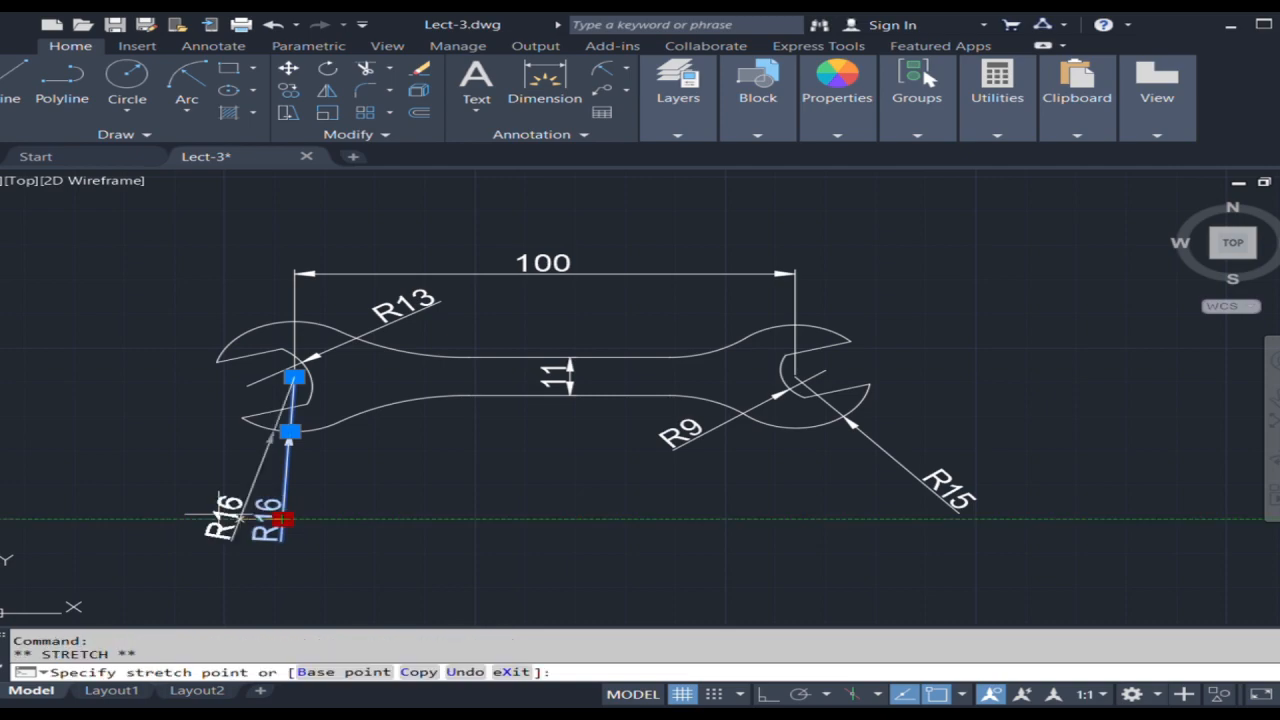
pyautogui.click(191, 455)
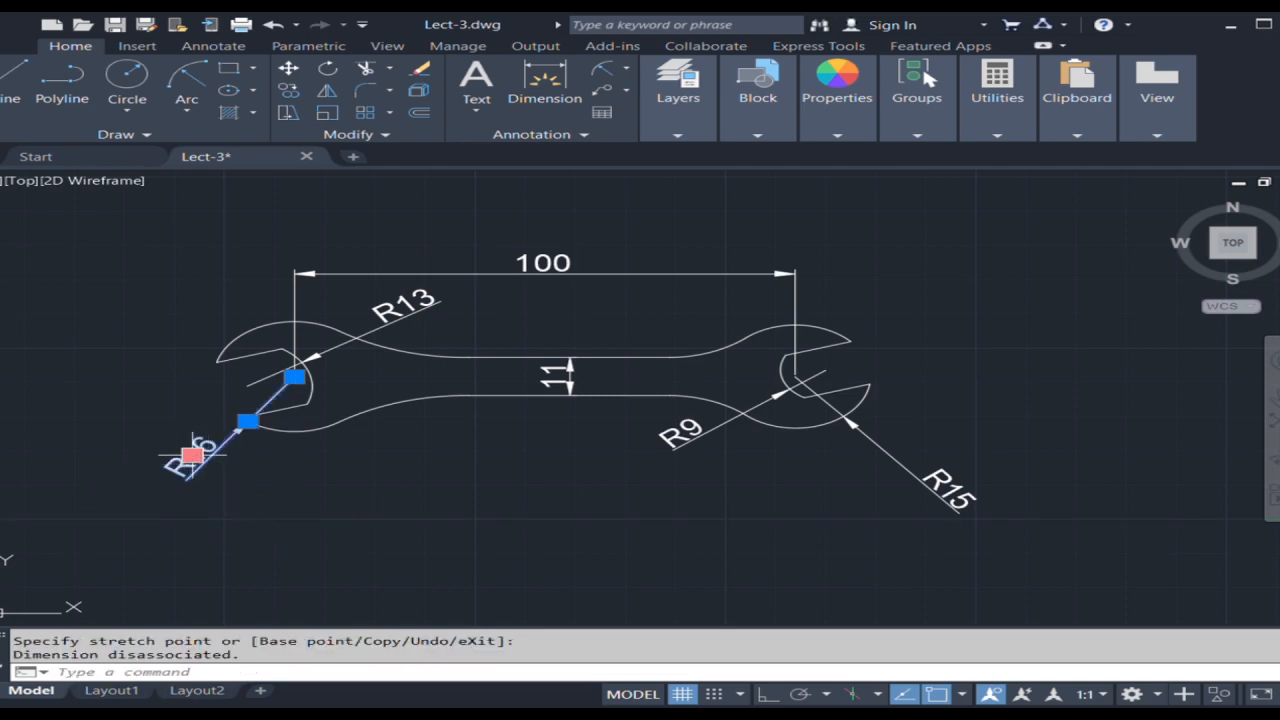
pyautogui.press('Escape')
pyautogui.press('Escape')
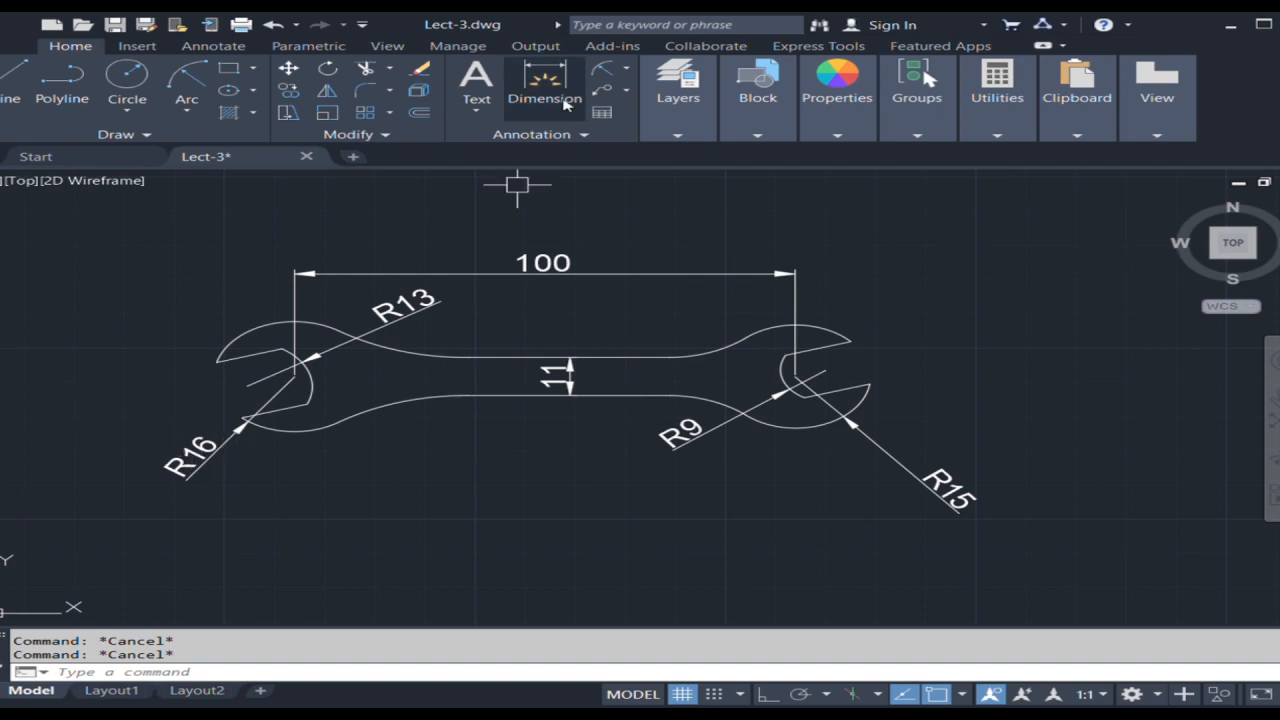
# - Add an angular dimension between the left jaw's upper edge and the handle's upper straight edge, placed above the handle
pyautogui.click(616, 172)
pyautogui.click(244, 360)
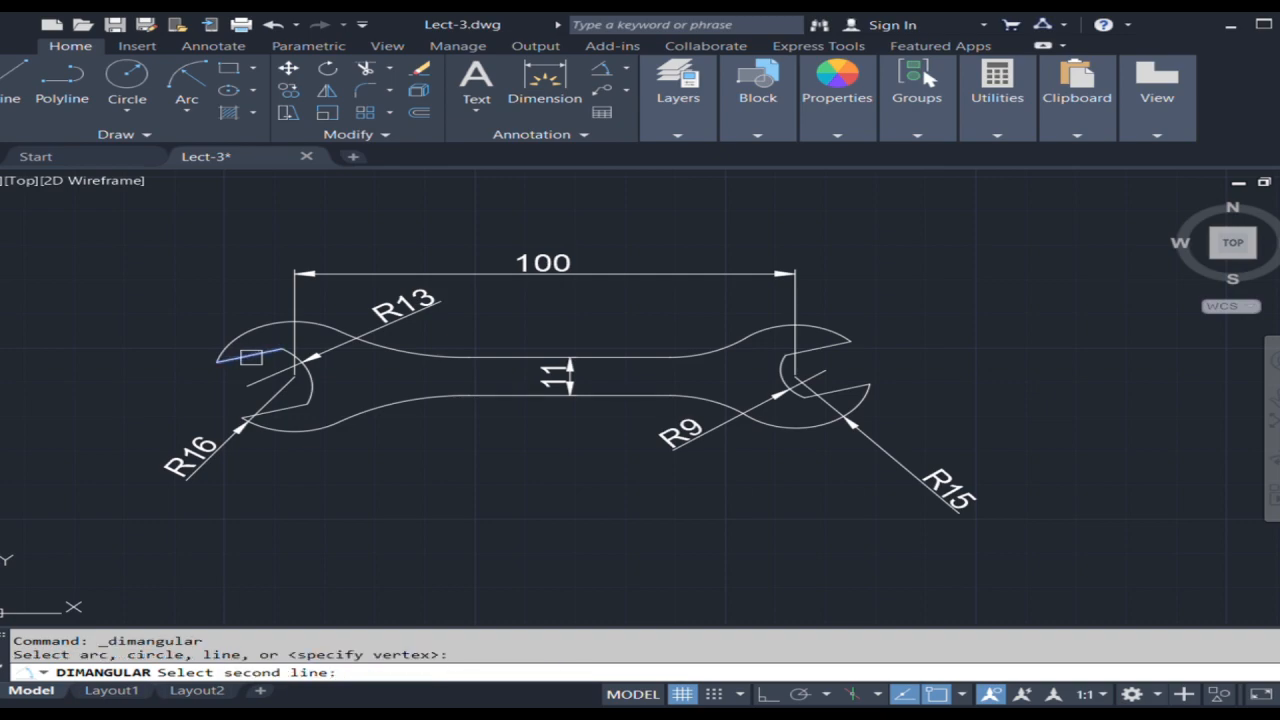
pyautogui.click(495, 356)
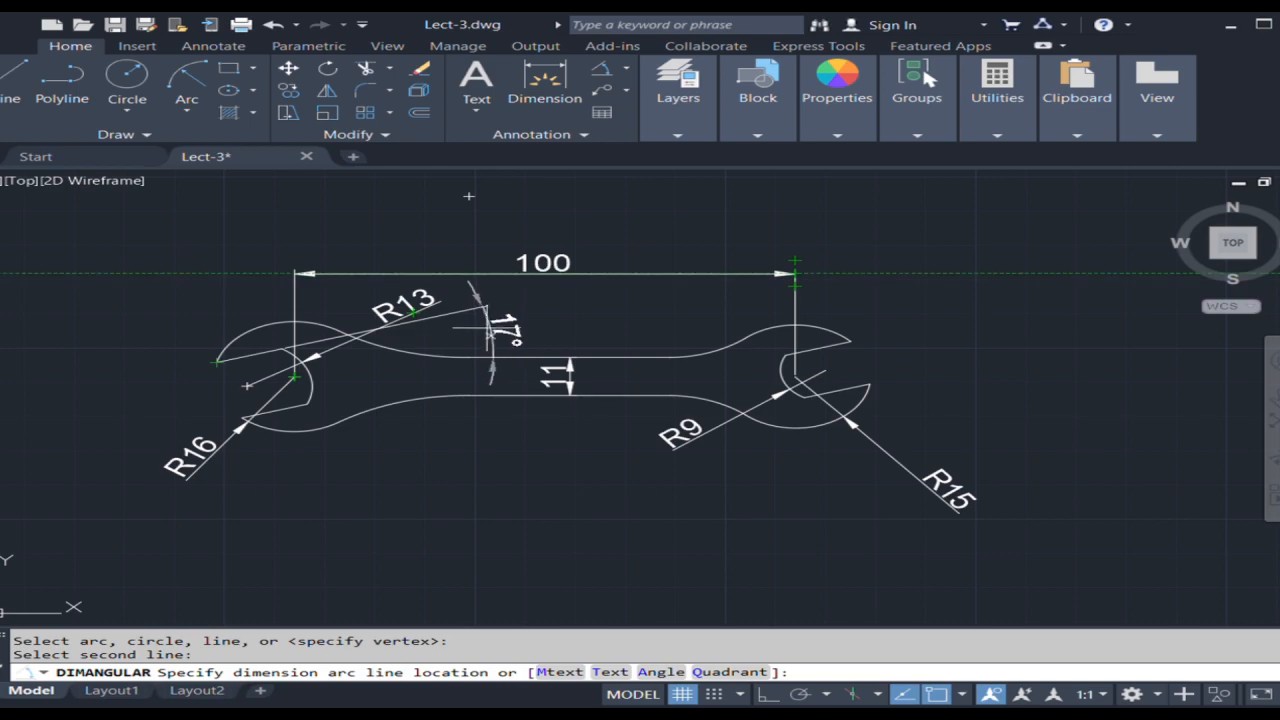
pyautogui.click(528, 331)
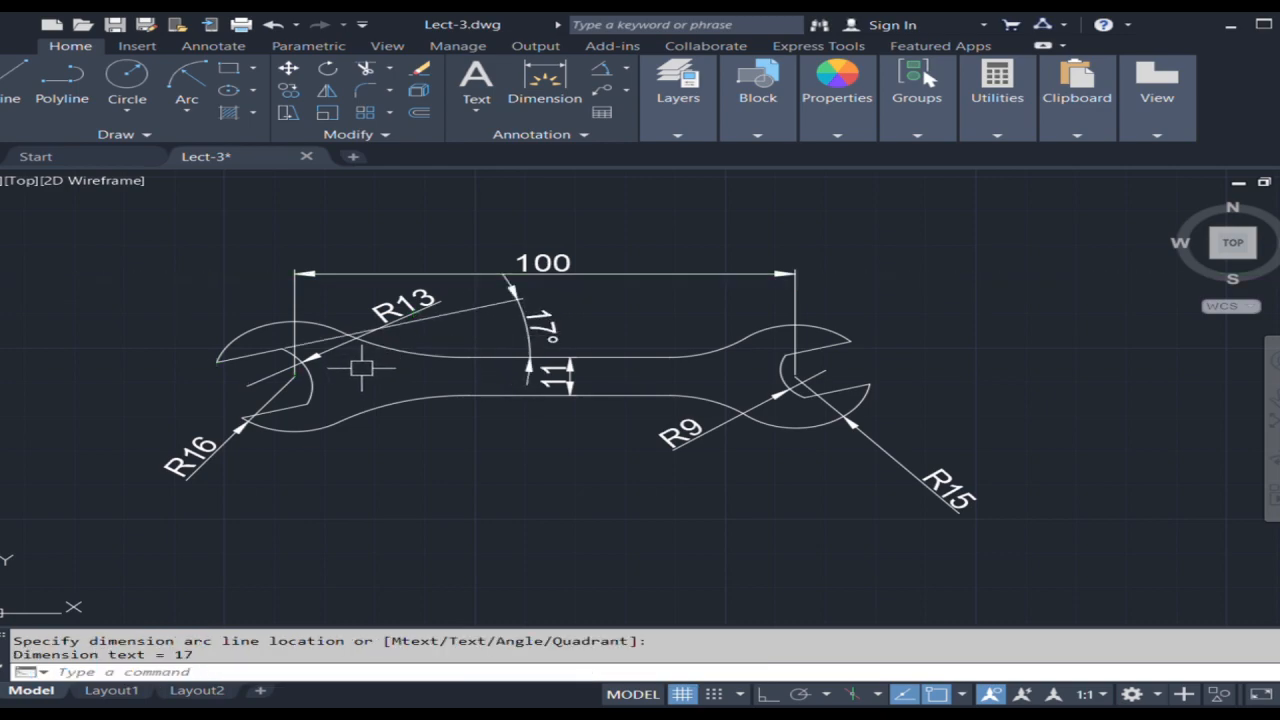
# - Add an angular dimension between the right jaw's upper edge and the handle's upper straight edge, placing its arc across the handle's right part
pyautogui.press('Return')
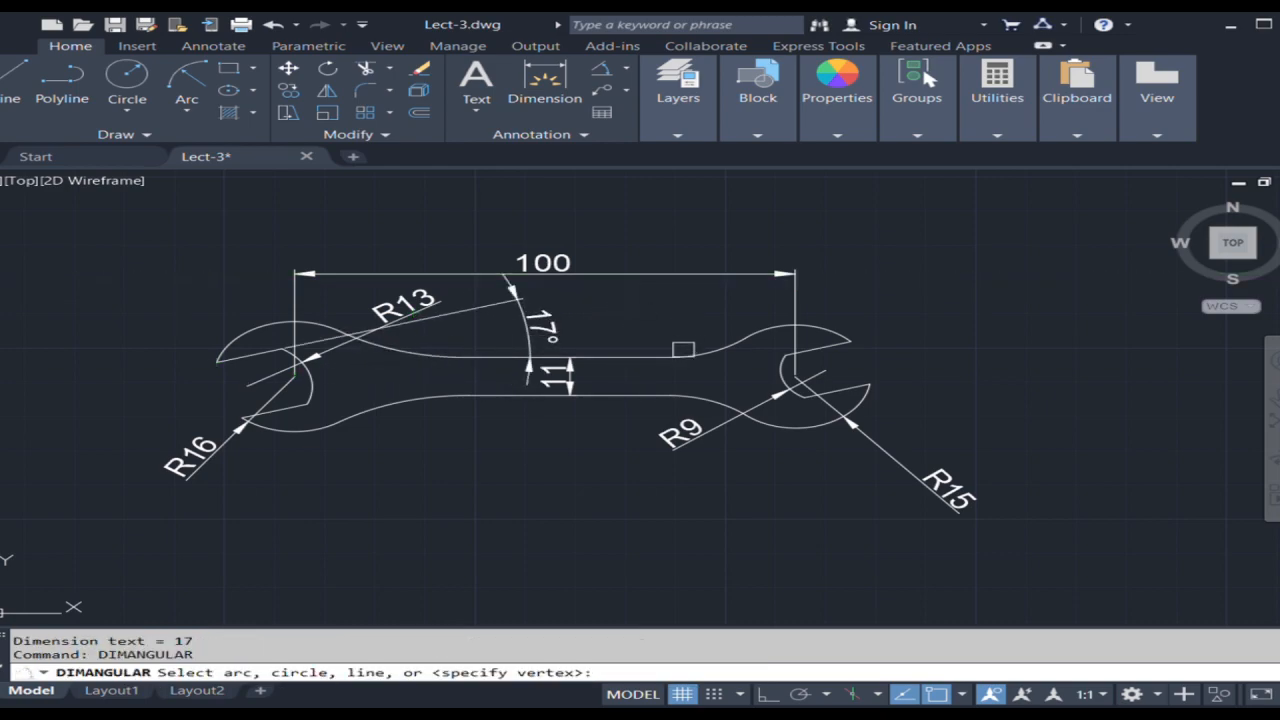
pyautogui.click(832, 344)
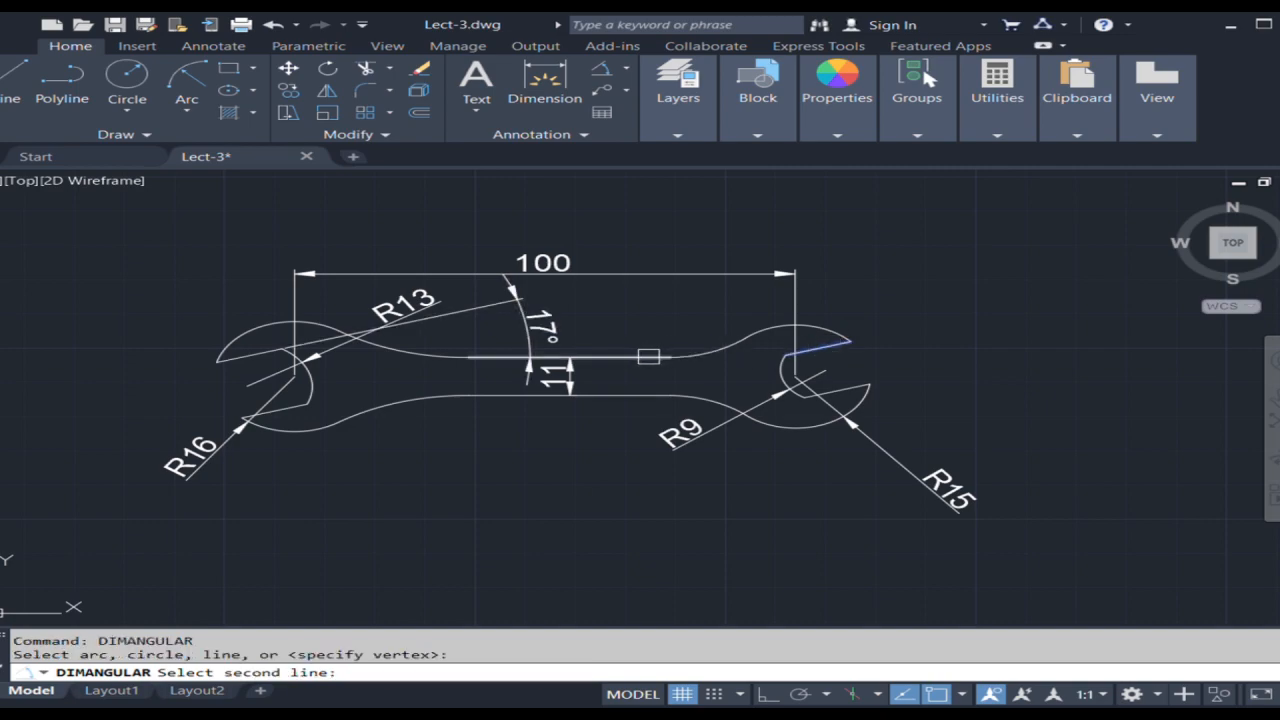
pyautogui.click(654, 357)
pyautogui.click(636, 368)
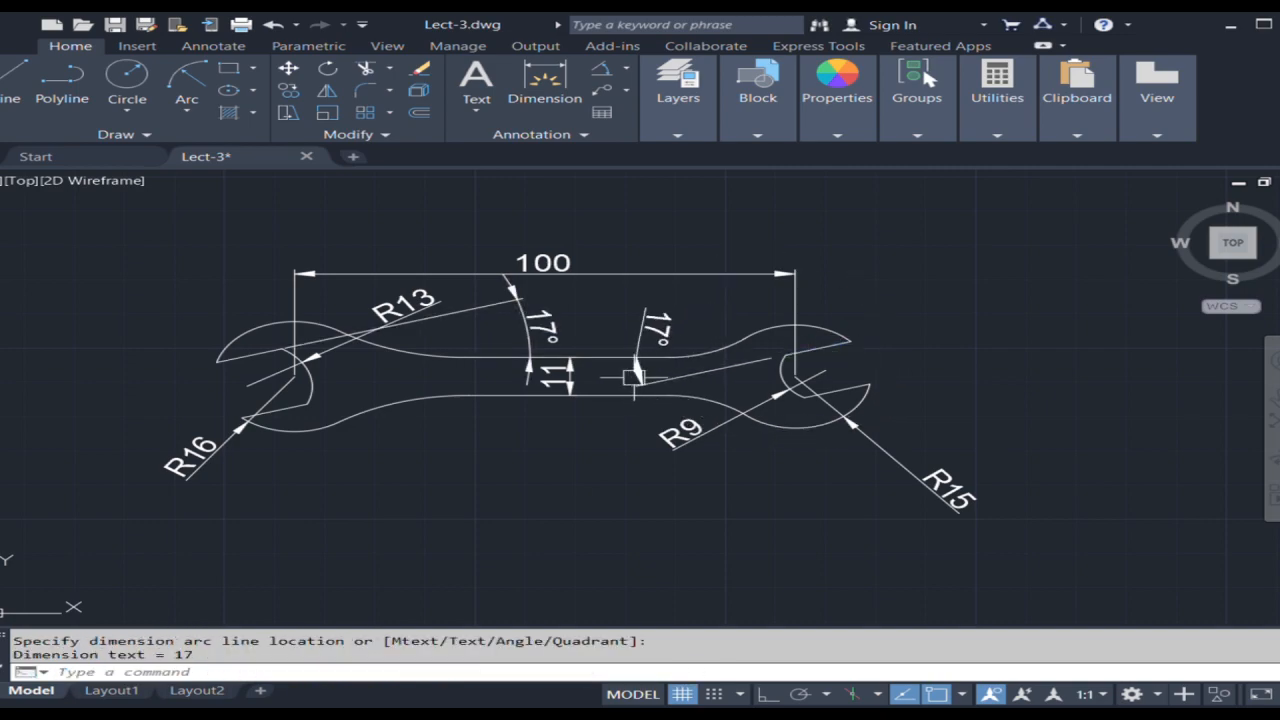